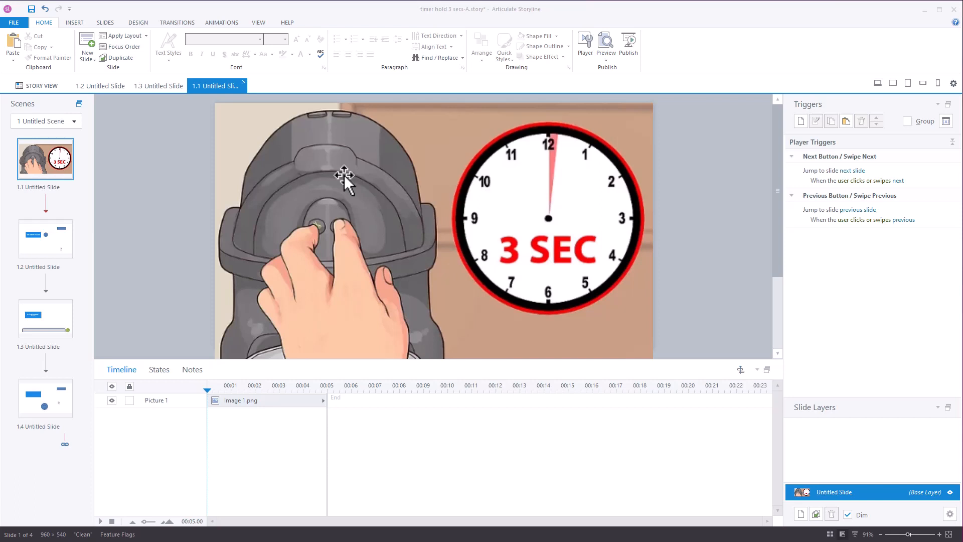
- Preview the scene and test the second slide's "Hold button for 3 seconds" button by holding it several times
click(606, 61)
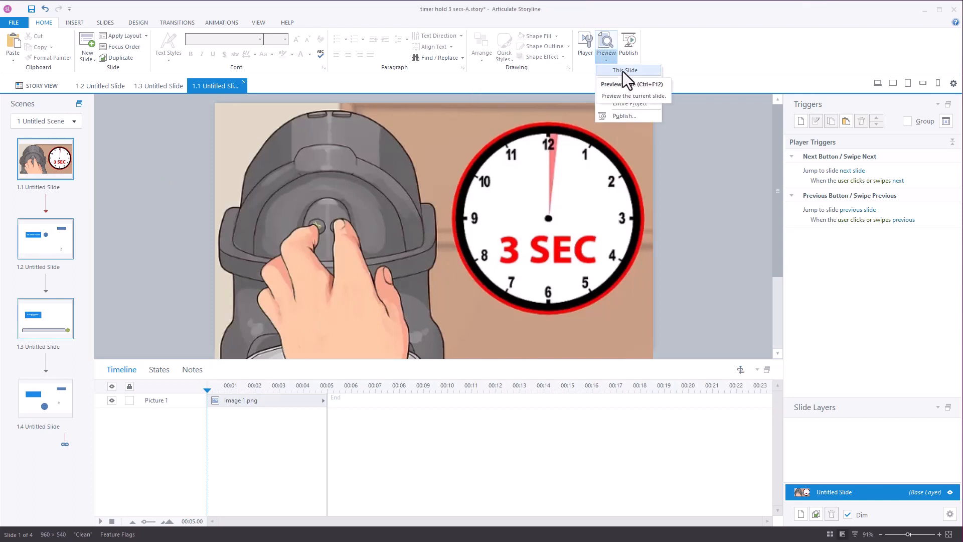
click(633, 84)
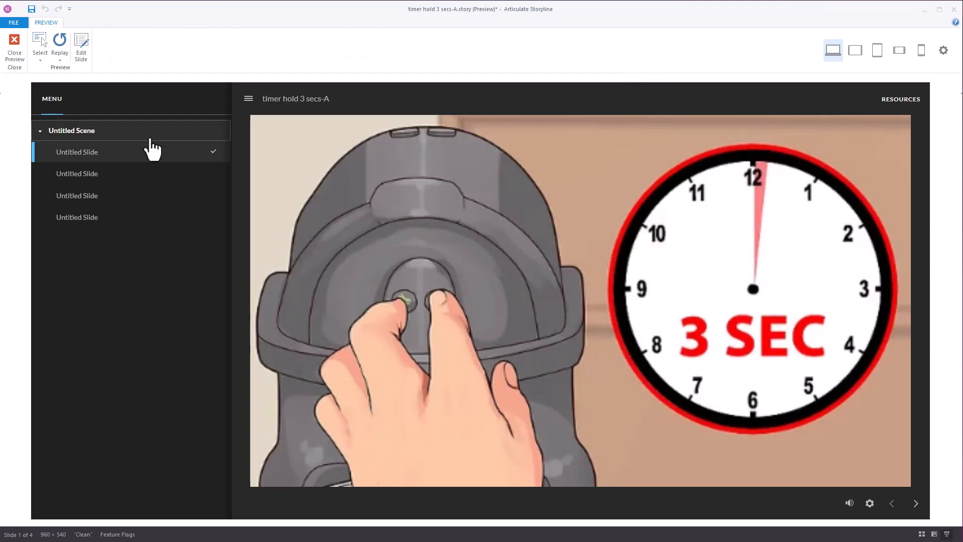
click(90, 180)
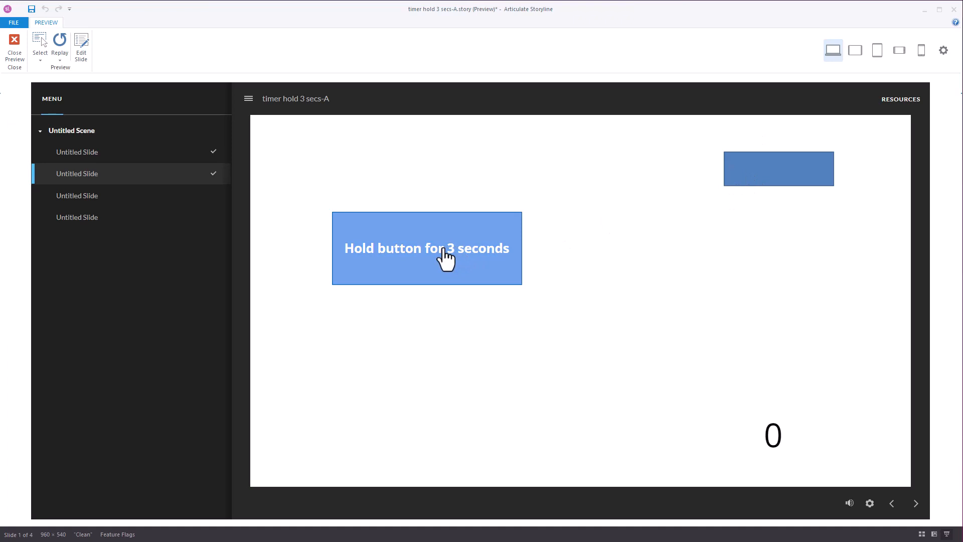
drag(445, 251, 445, 251)
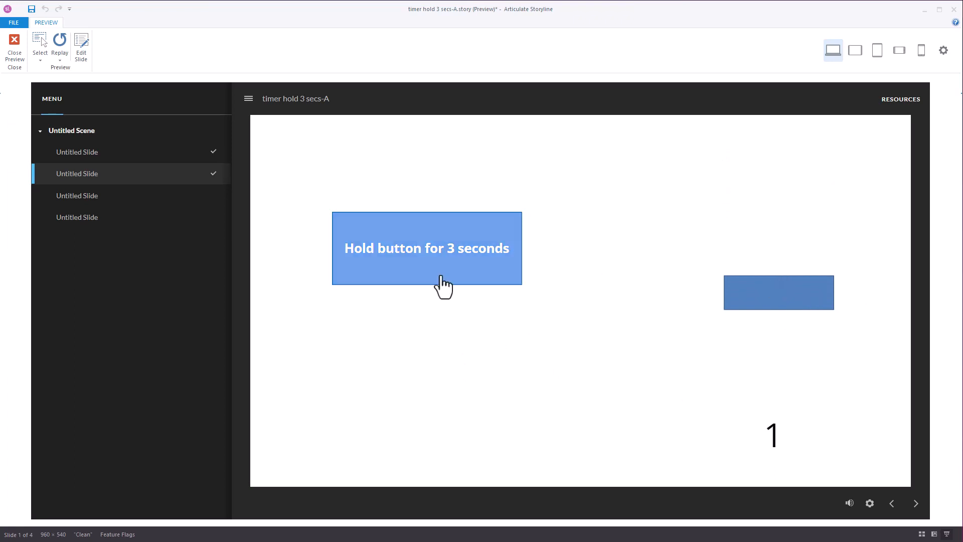
drag(412, 257, 412, 257)
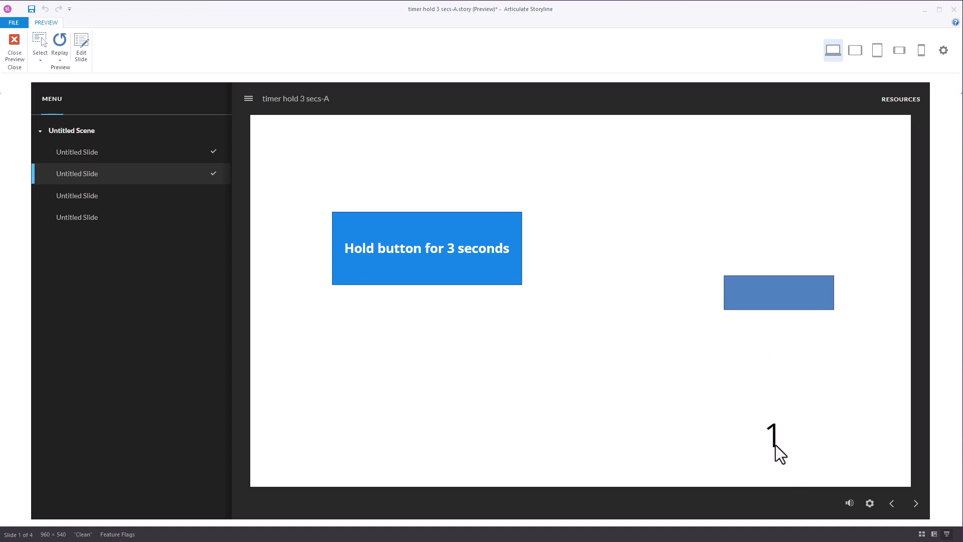
drag(431, 256, 459, 256)
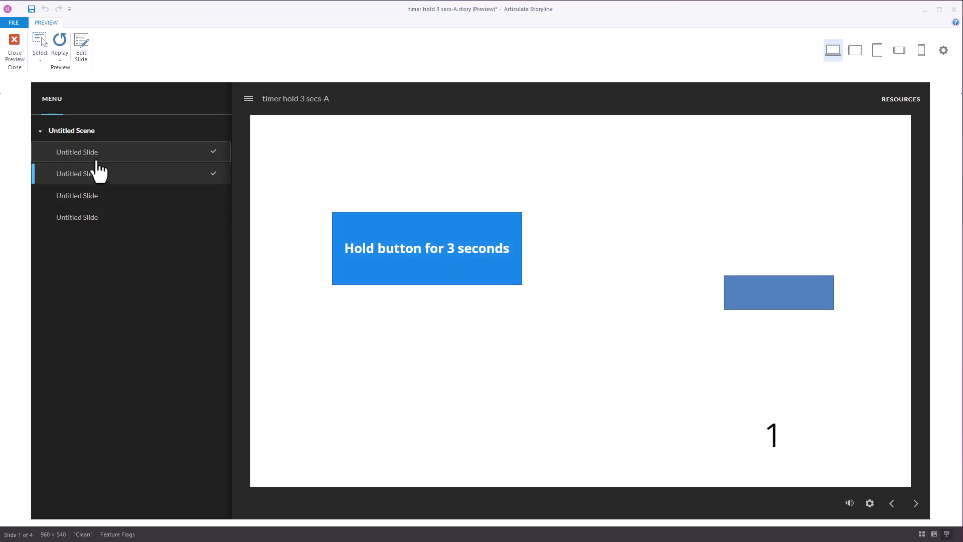
- Test holding the button on the third slide with the progress bar, and close the preview
click(89, 196)
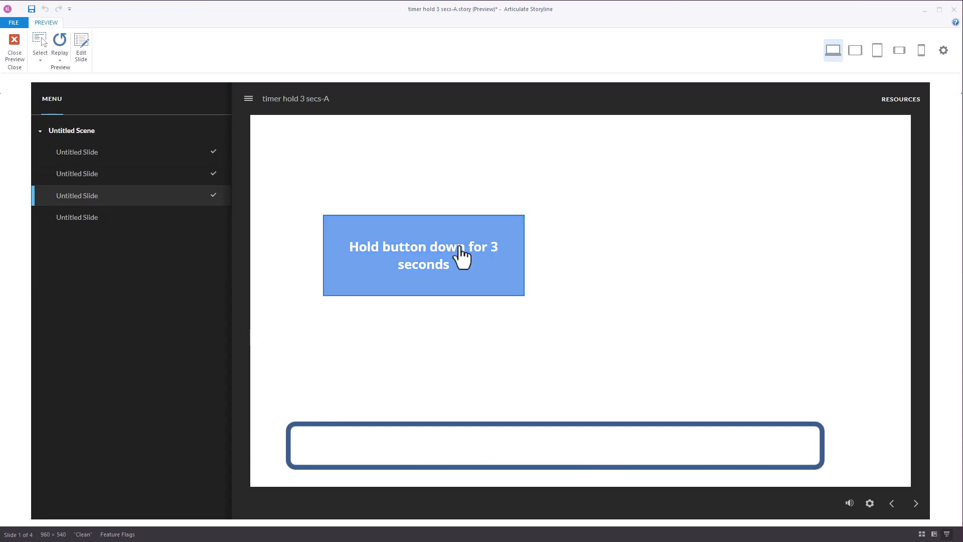
drag(456, 279, 444, 271)
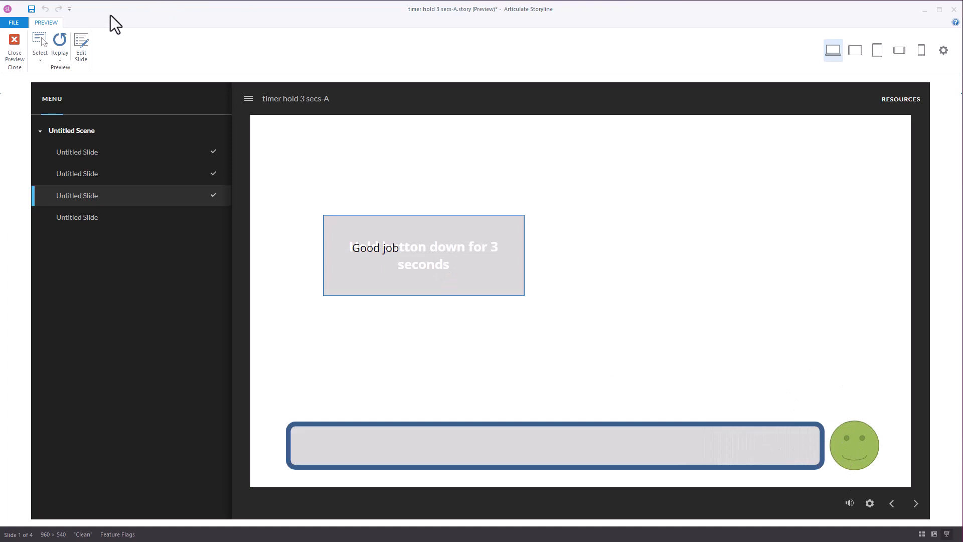
click(19, 52)
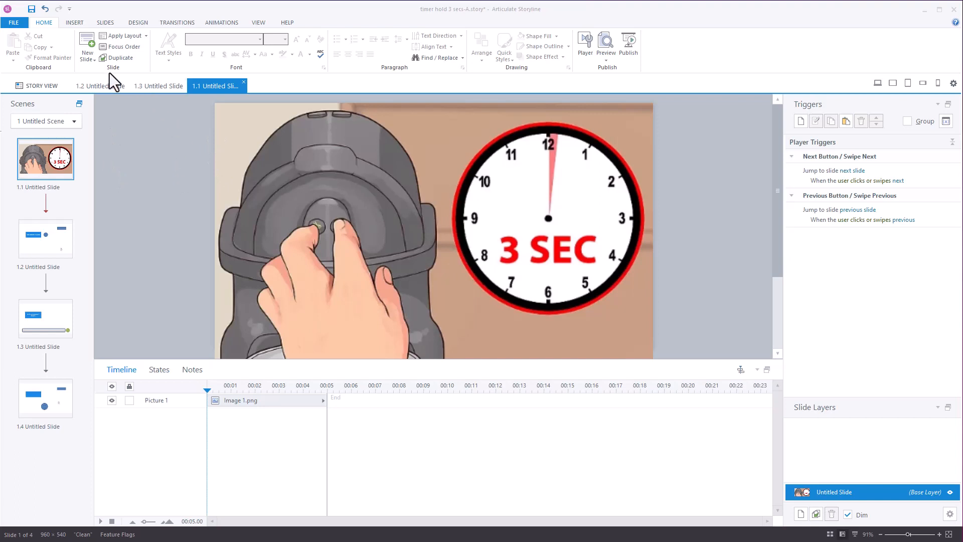
- On the blank slide of scene 2, insert a button about 224 by 91 px labelled "Press down for 3 seconds"
click(48, 86)
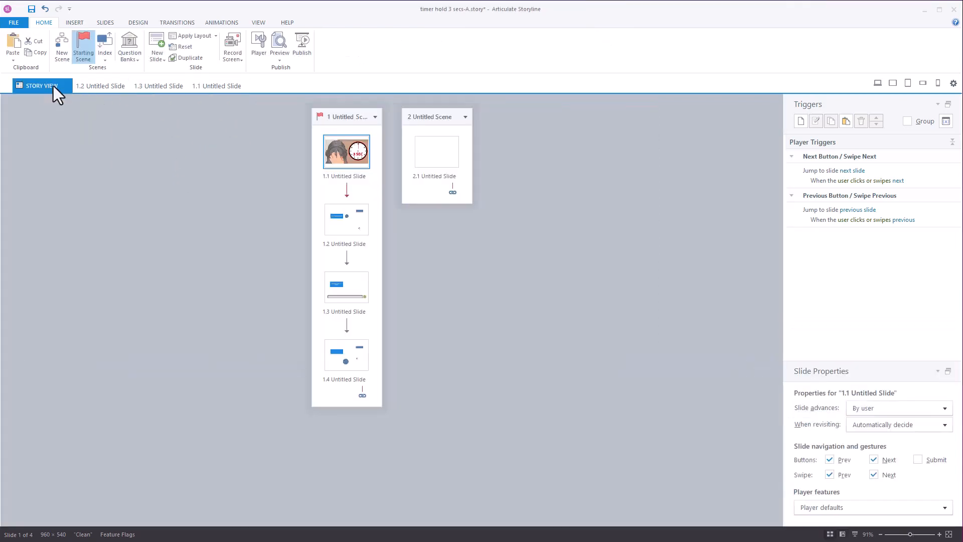
double_click(440, 156)
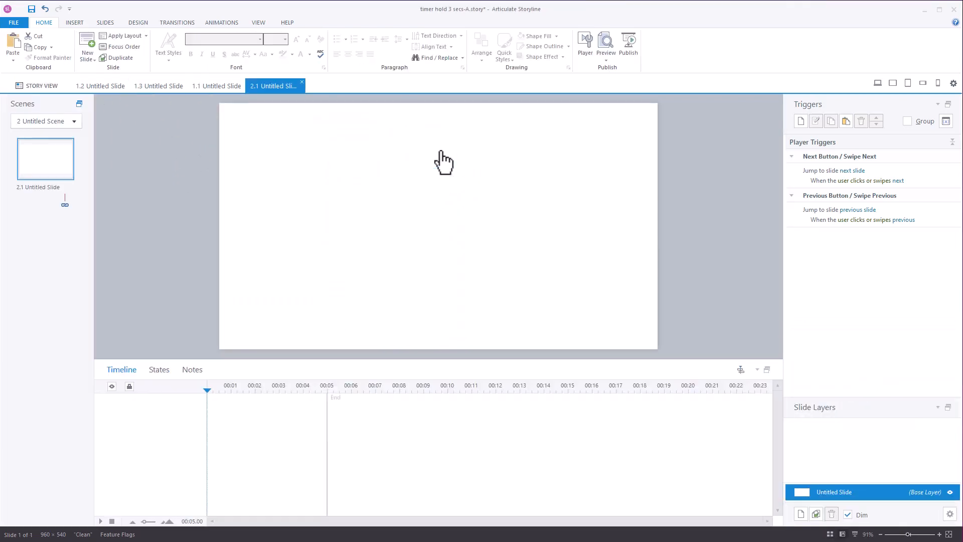
click(73, 22)
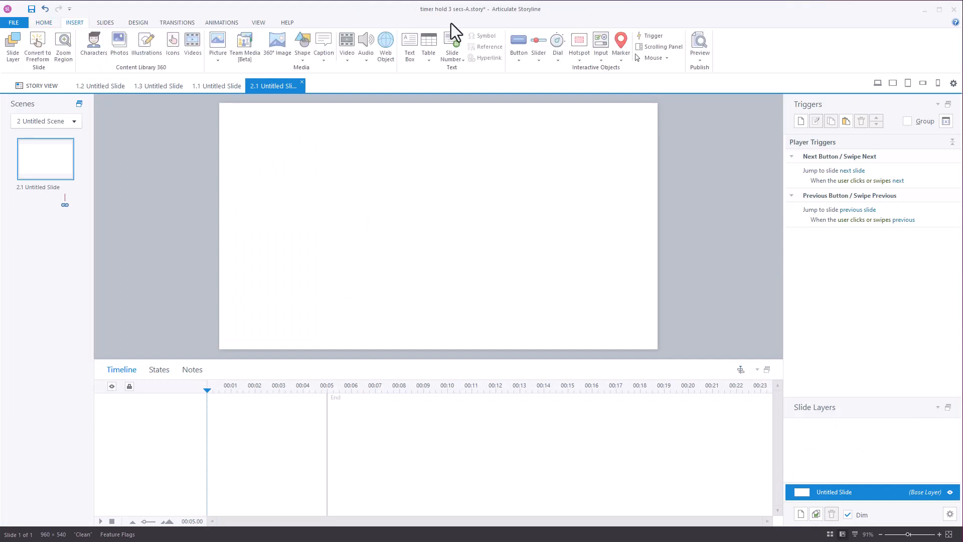
click(510, 41)
click(531, 86)
drag(270, 141, 373, 183)
text(Pr)
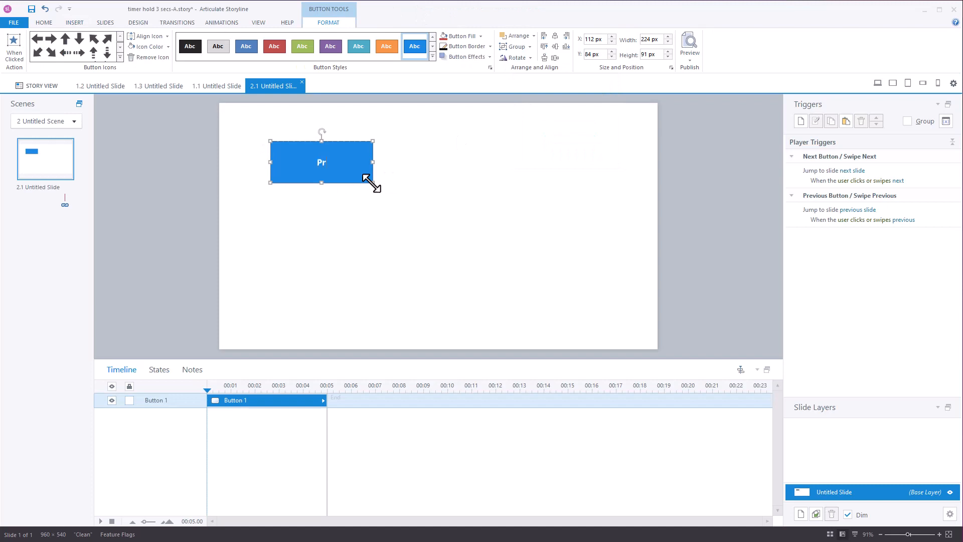
text(ess down for 3 Seconds)
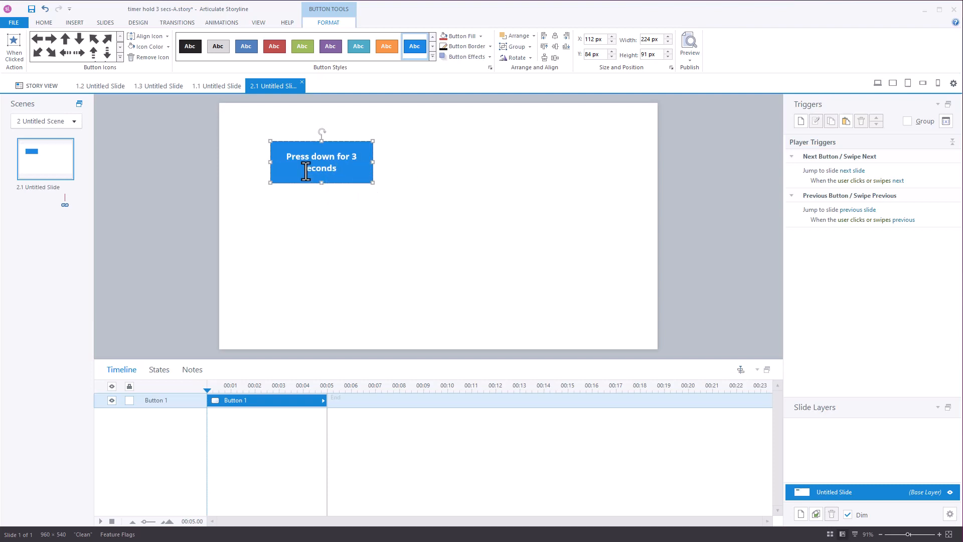
click(409, 171)
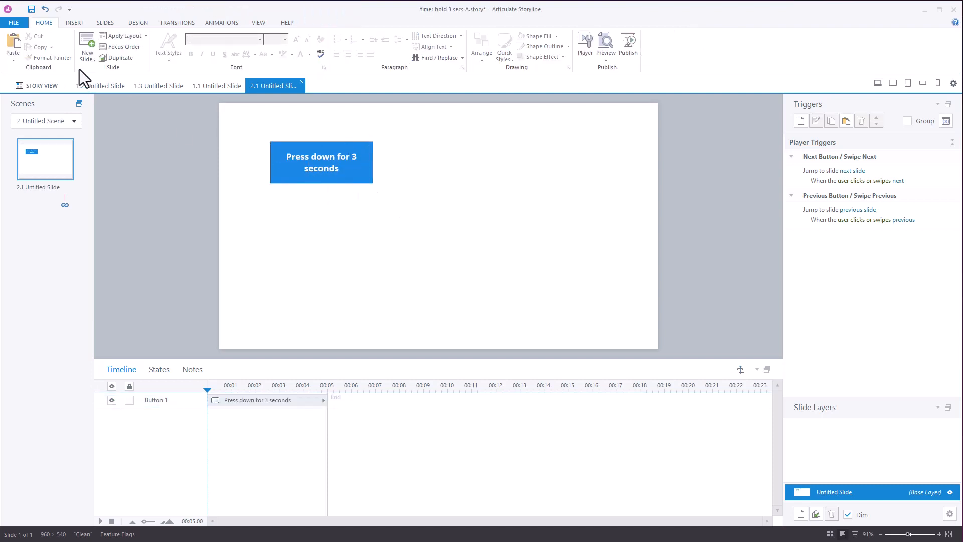
- Draw a smiley face shape about 262 px in size to the right of the button and apply the green shape style
click(80, 24)
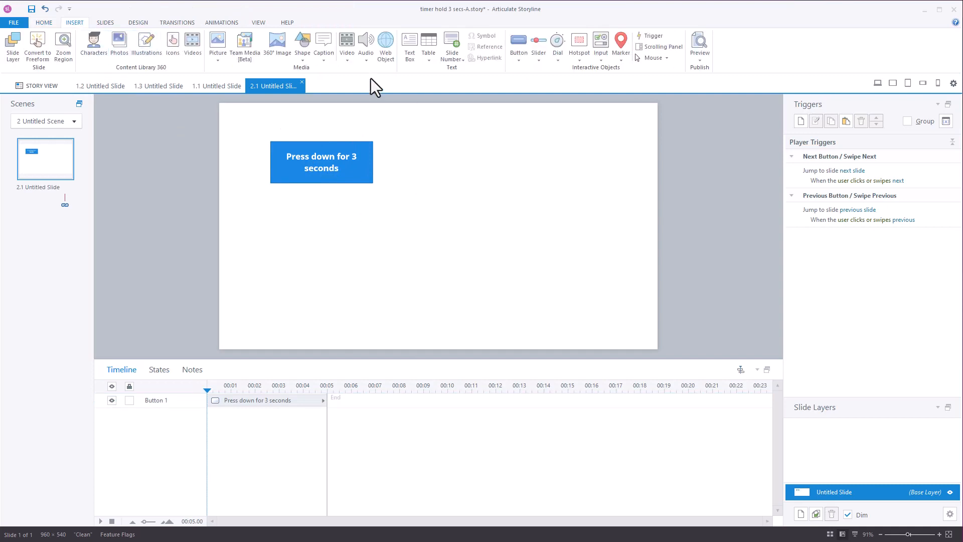
click(302, 60)
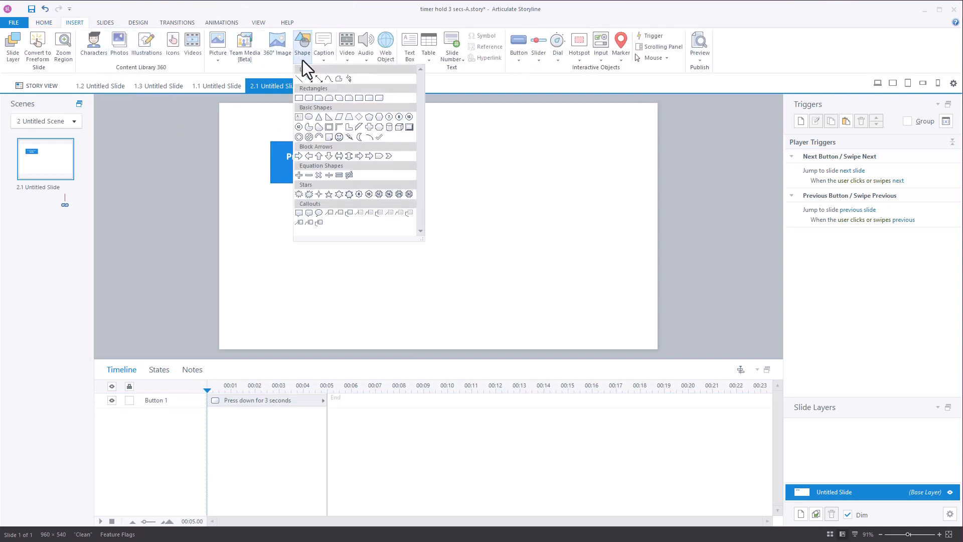
click(340, 137)
mouse_move(487, 161)
mouse_down()
mouse_move(514, 201)
mouse_move(600, 254)
mouse_move(608, 281)
mouse_up()
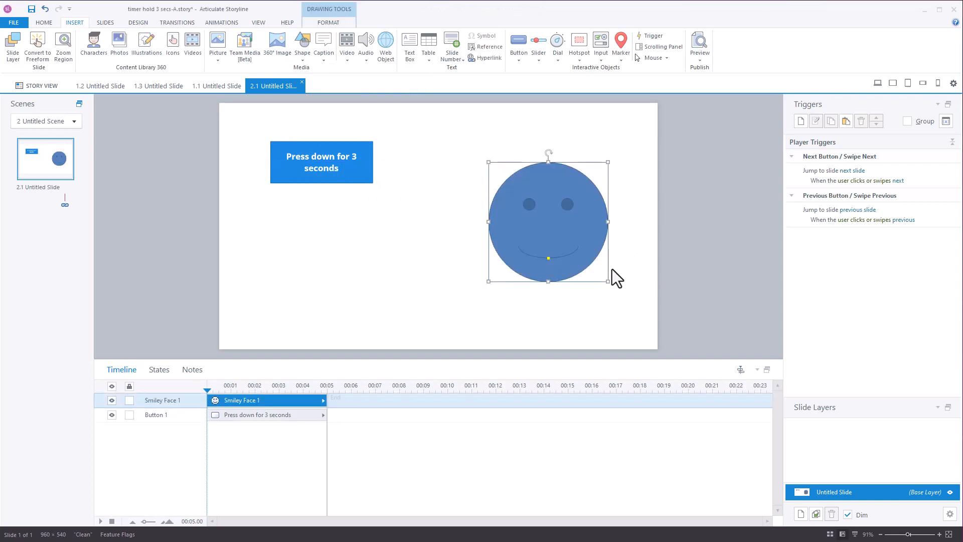
mouse_move(566, 241)
mouse_down()
mouse_move(577, 230)
mouse_move(561, 231)
mouse_up()
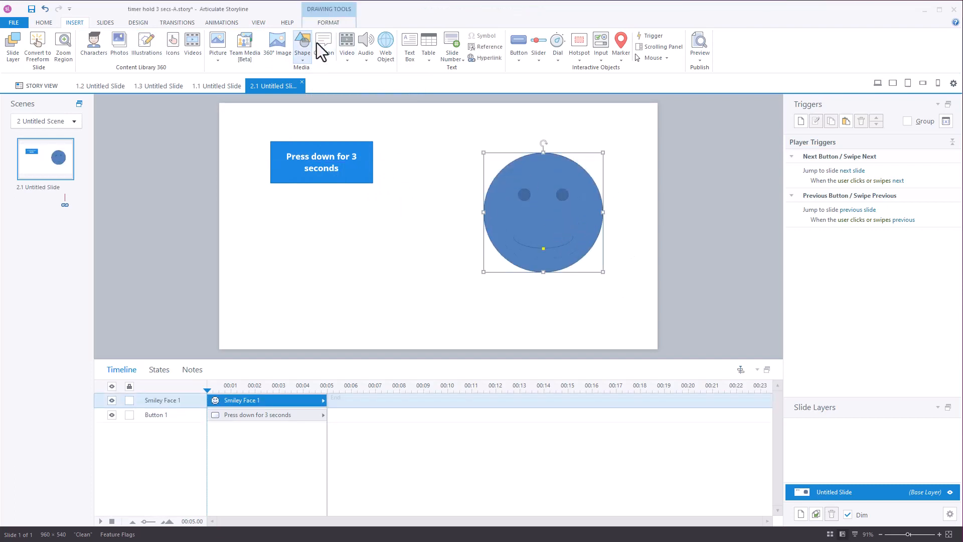
click(329, 23)
click(263, 57)
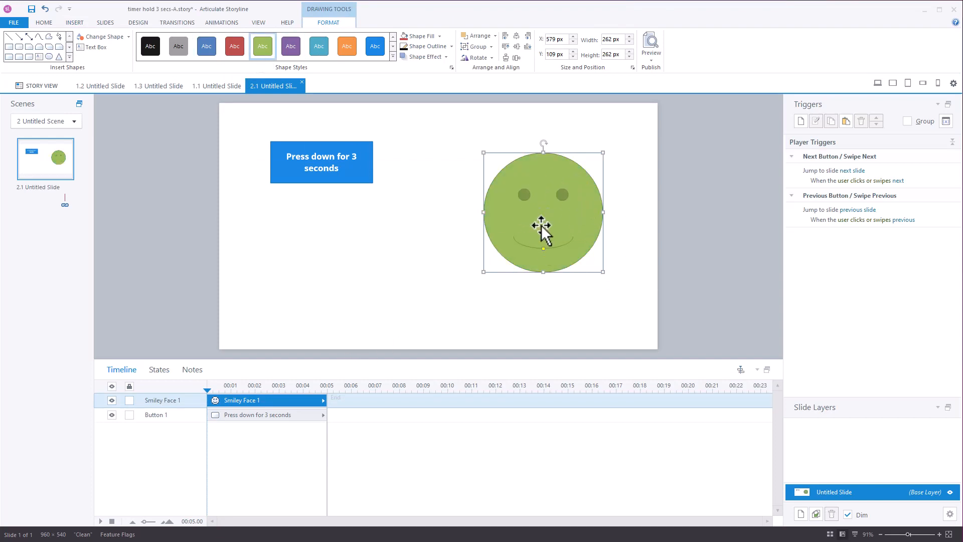
- Set the smiley face's initial state to Hidden
click(160, 373)
click(258, 397)
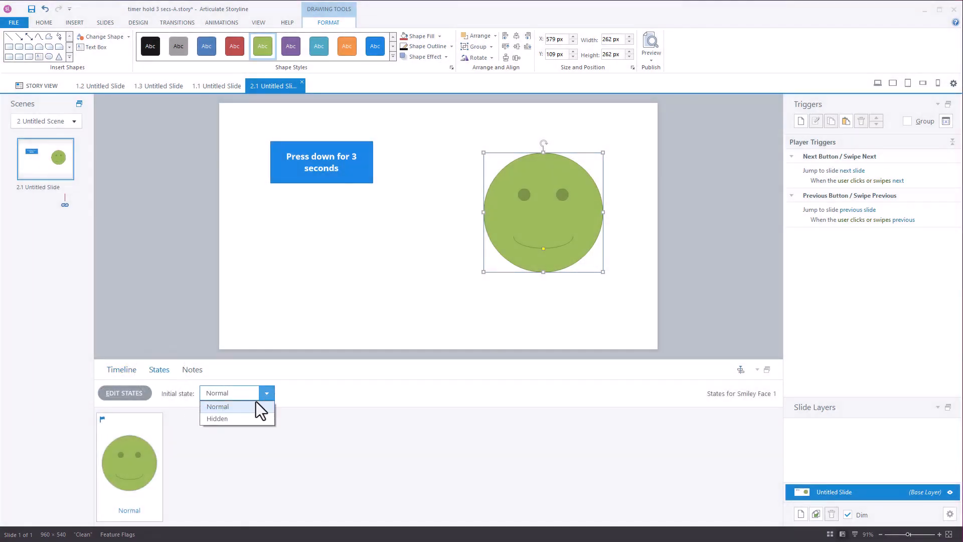
click(242, 420)
click(694, 216)
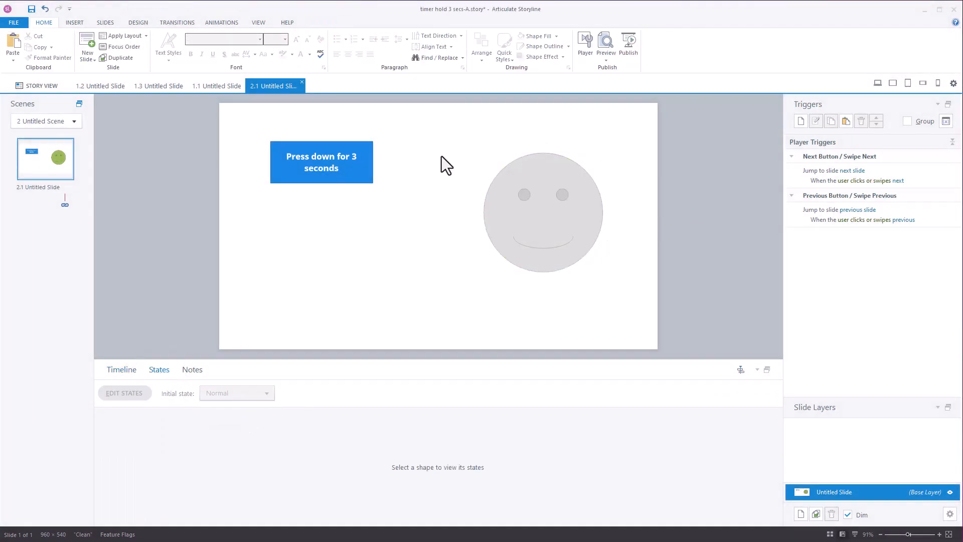
- Edit the button's Down state to use the green theme fill #9BBB59, and finish editing states
click(373, 174)
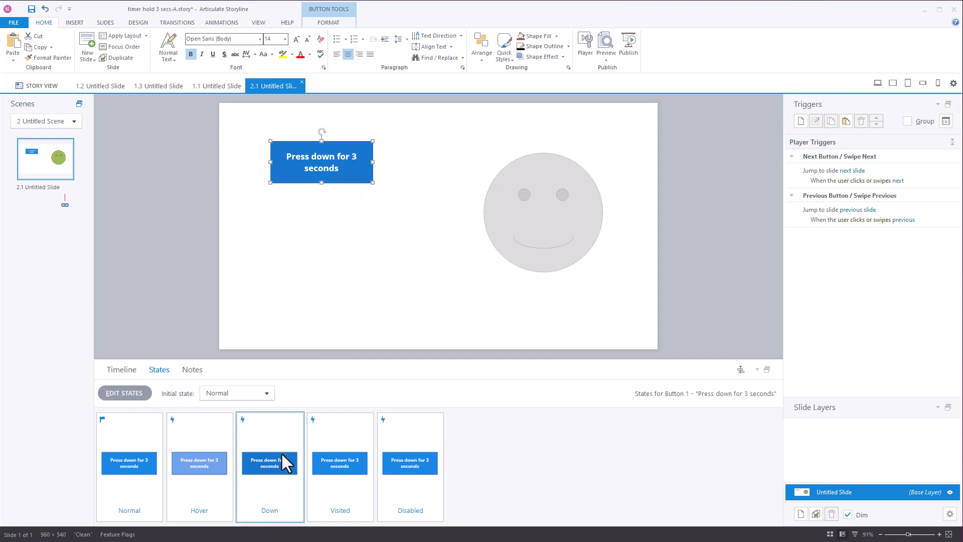
double_click(277, 462)
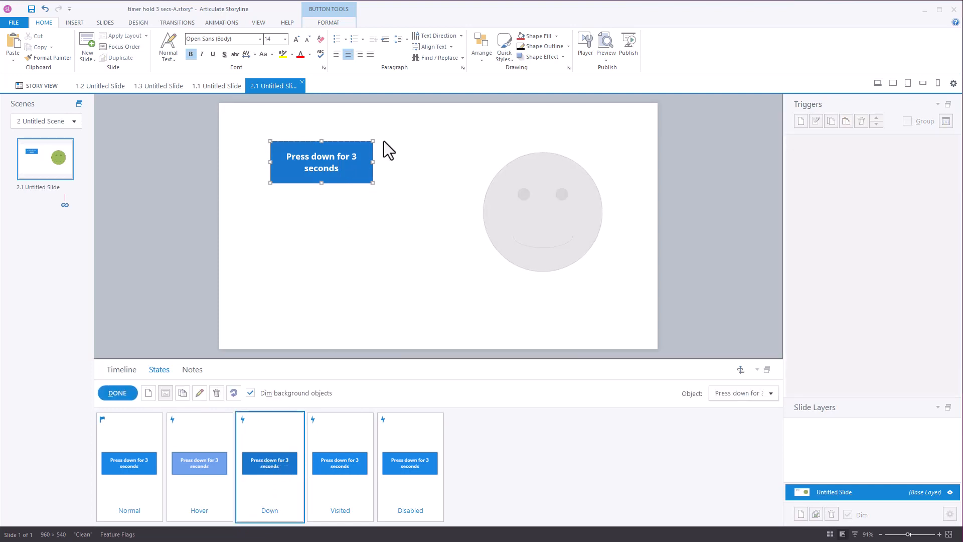
click(556, 37)
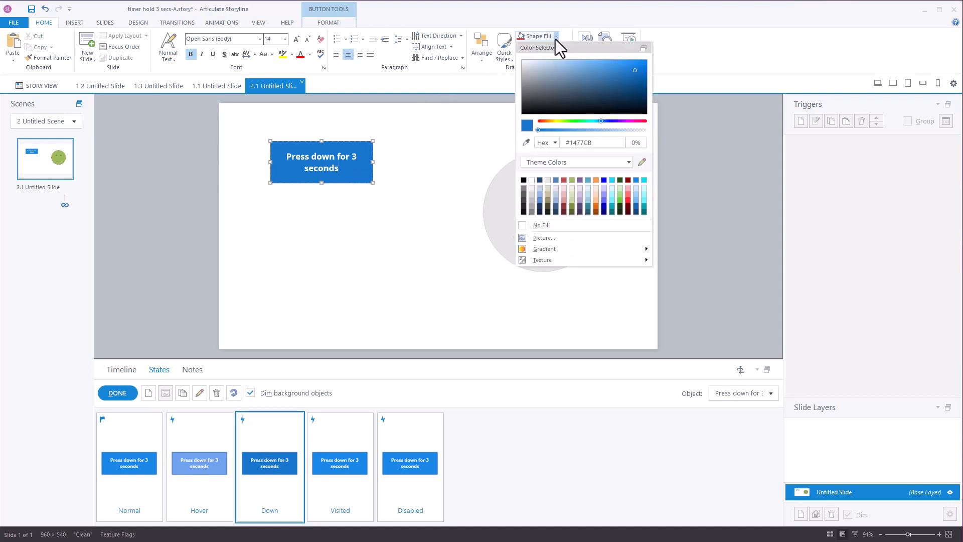
click(572, 180)
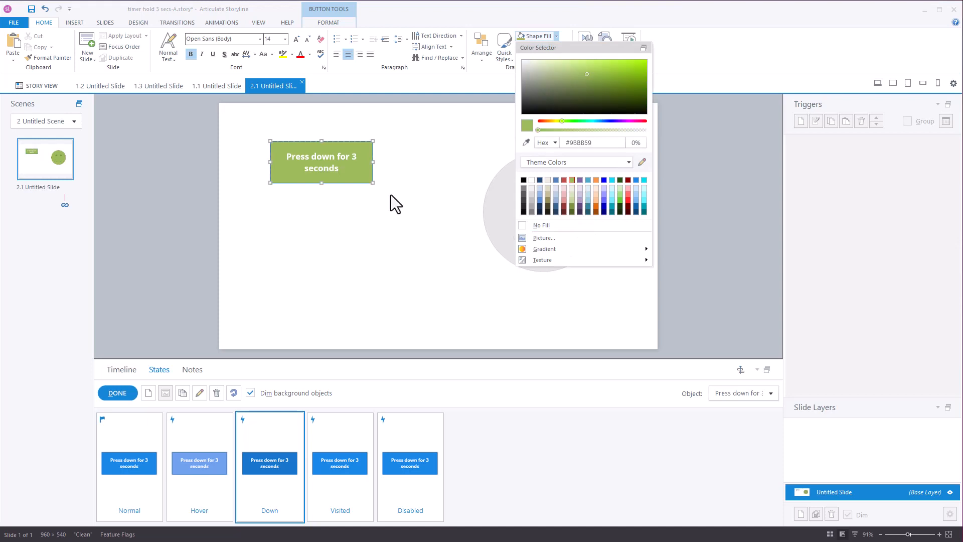
click(116, 393)
click(117, 393)
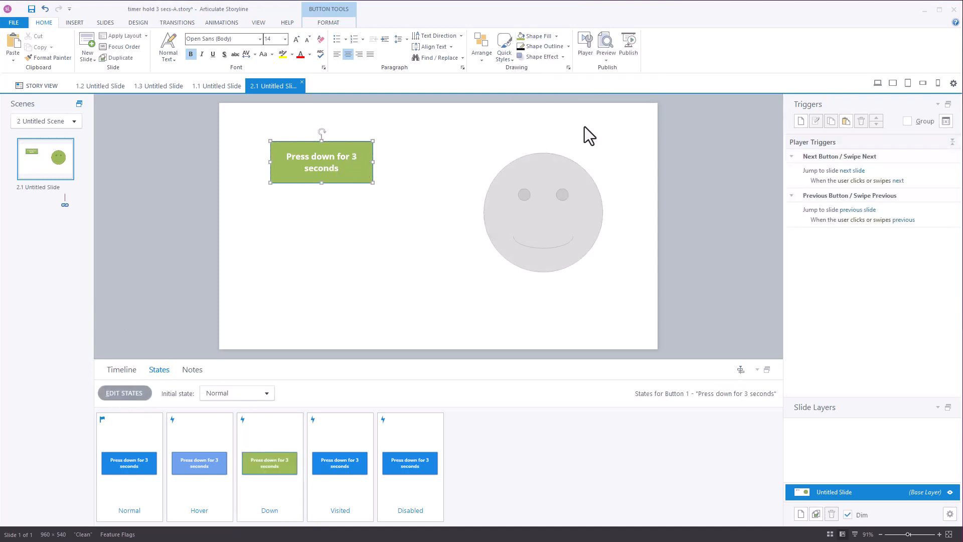
- Preview the slide, test the "Press down for 3 seconds" button's Down state, and close the preview
click(609, 64)
click(622, 72)
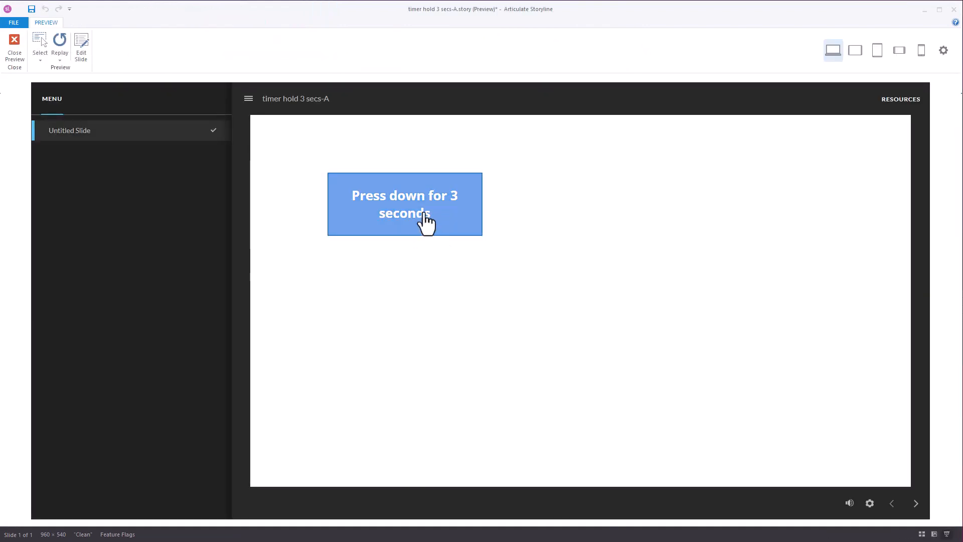
click(428, 217)
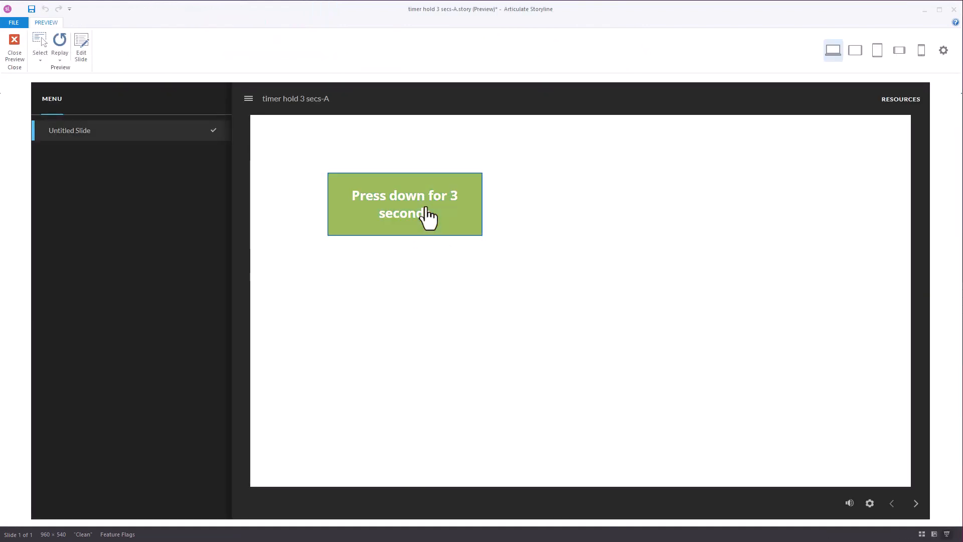
click(426, 219)
click(426, 219)
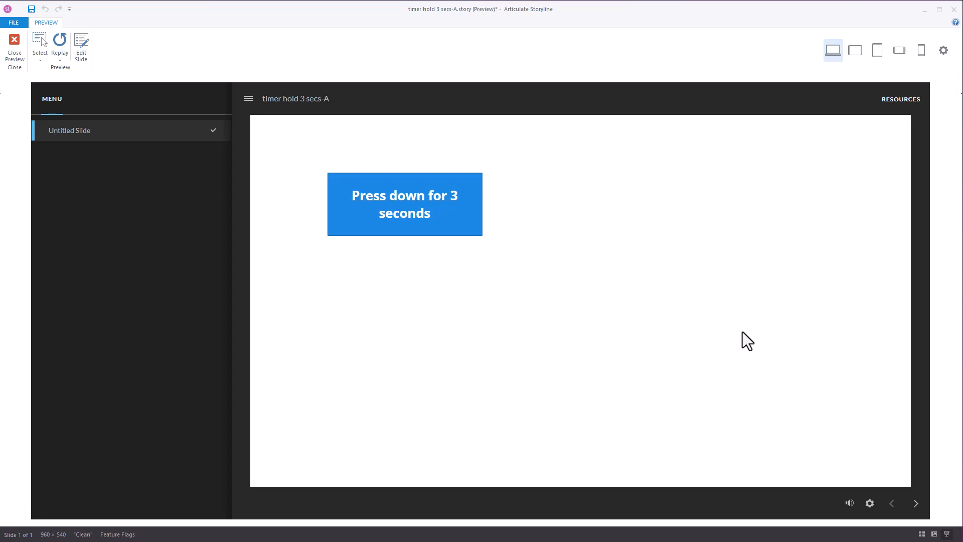
click(13, 44)
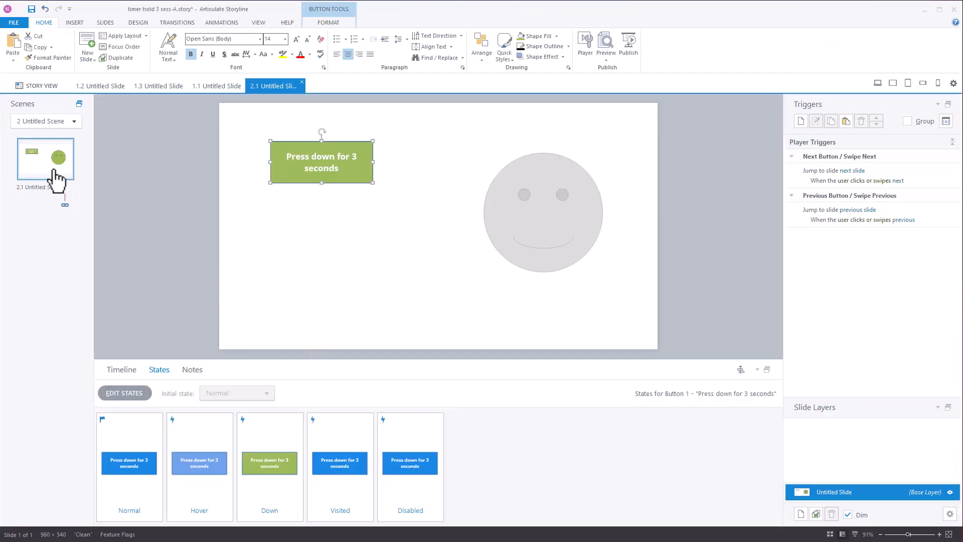
- Duplicate slide 2.1 and draw a wide, flat rectangle below the button and smiley face on the original slide
click(56, 178)
key(ctrl+d)
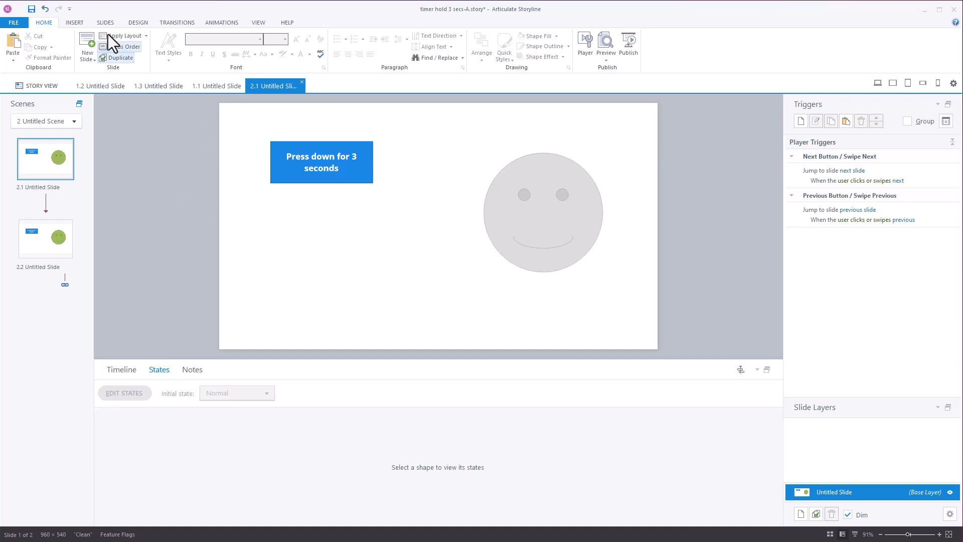
click(74, 23)
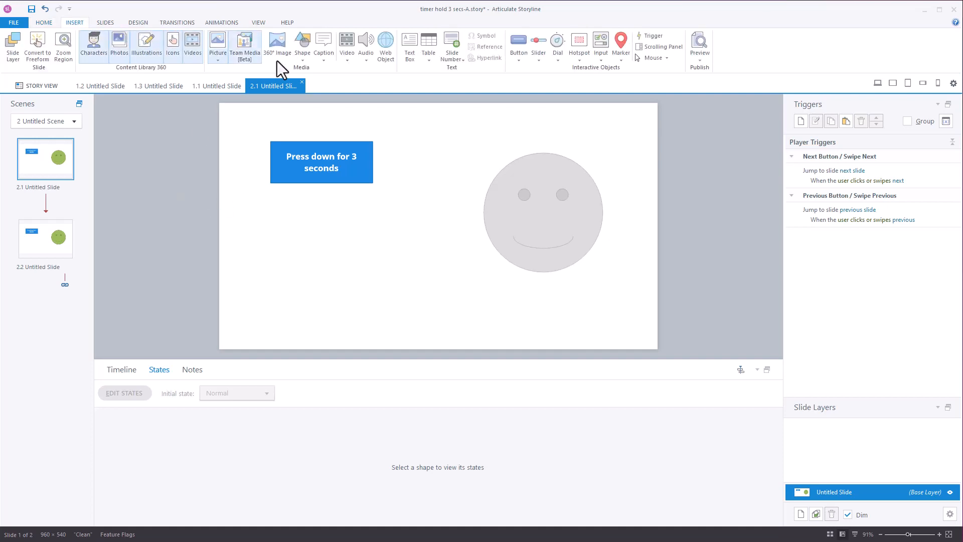
click(302, 61)
click(299, 97)
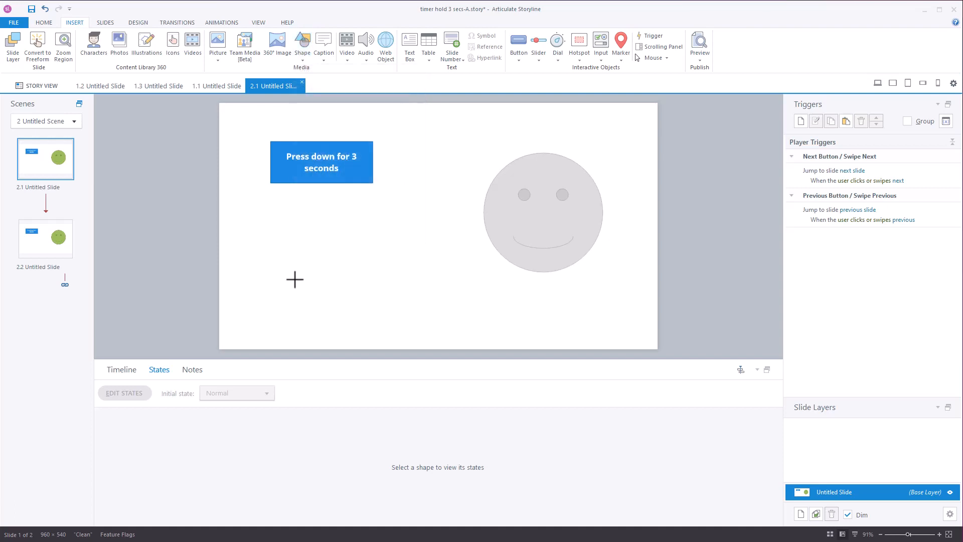
mouse_move(284, 295)
mouse_down()
mouse_move(501, 327)
mouse_move(557, 324)
mouse_up()
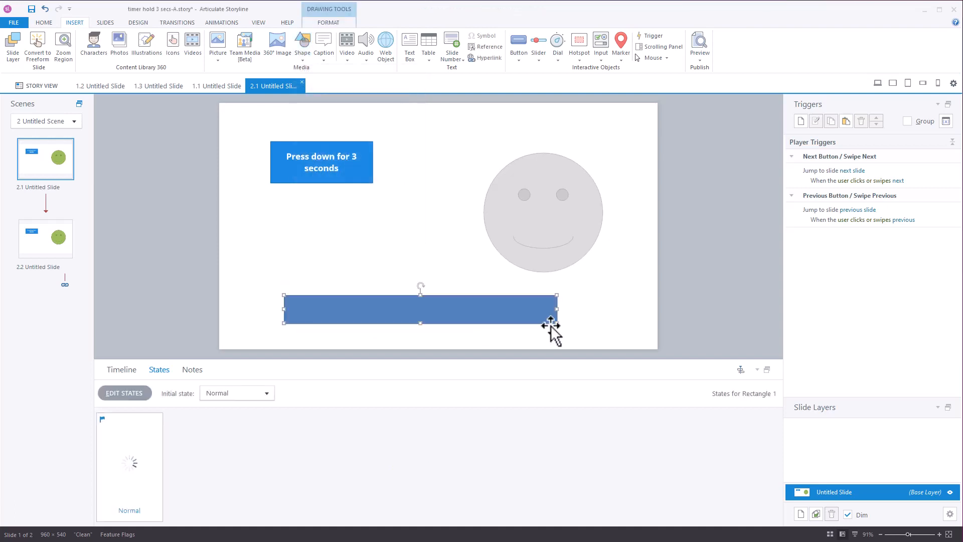
- Rename the blue rectangle in the timeline as "3 sec meter"
click(121, 370)
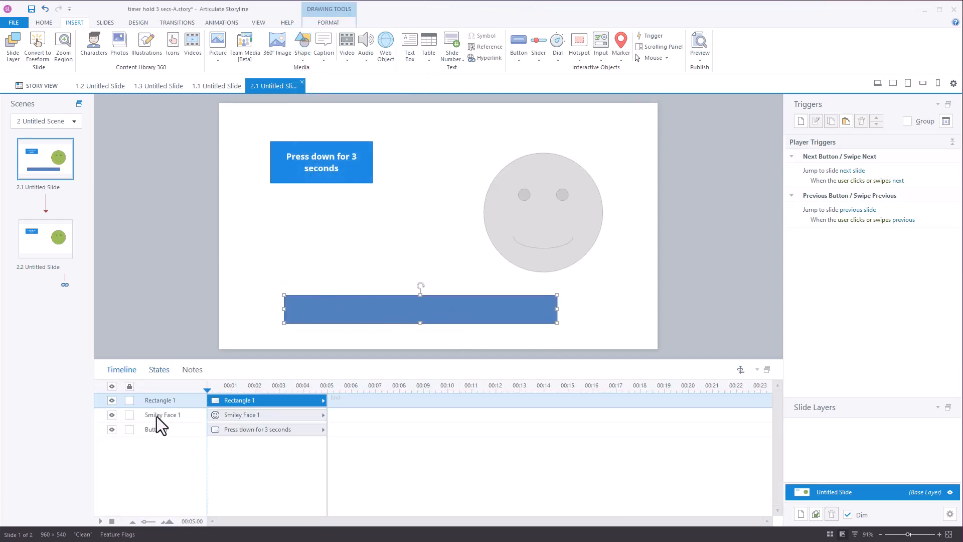
double_click(161, 402)
text(mete)
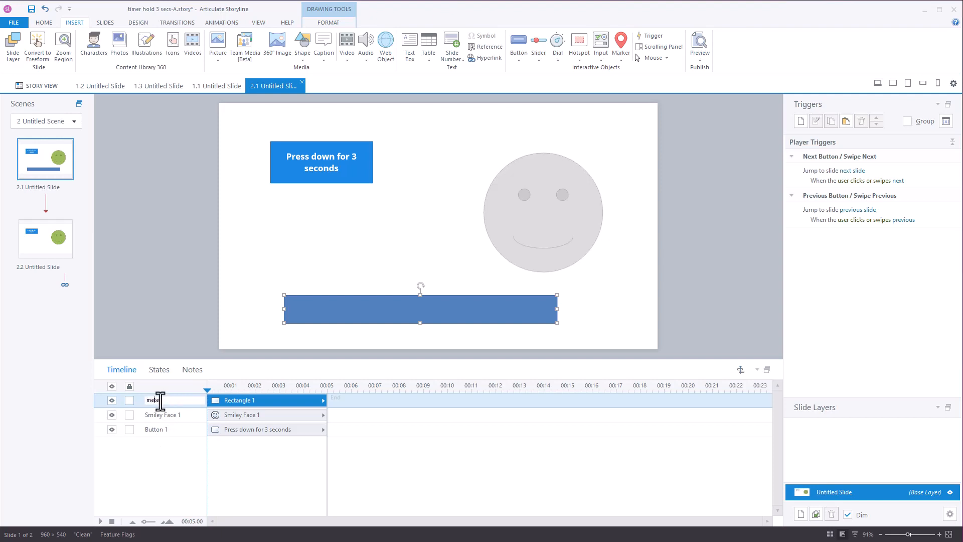
text(r)
key(Home)
text(3 sec)
- Apply the red shape style to the 3 sec meter rectangle and remove its outline
click(322, 21)
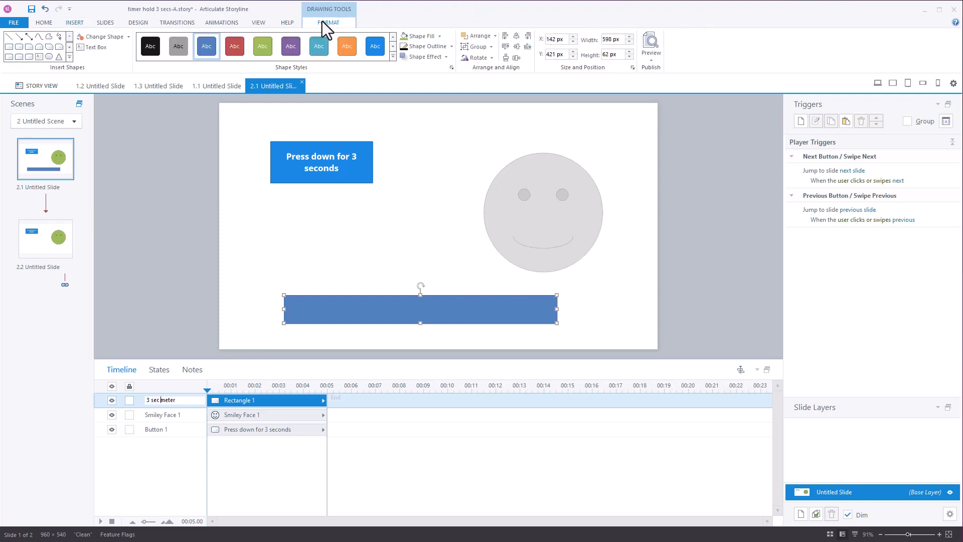
click(239, 48)
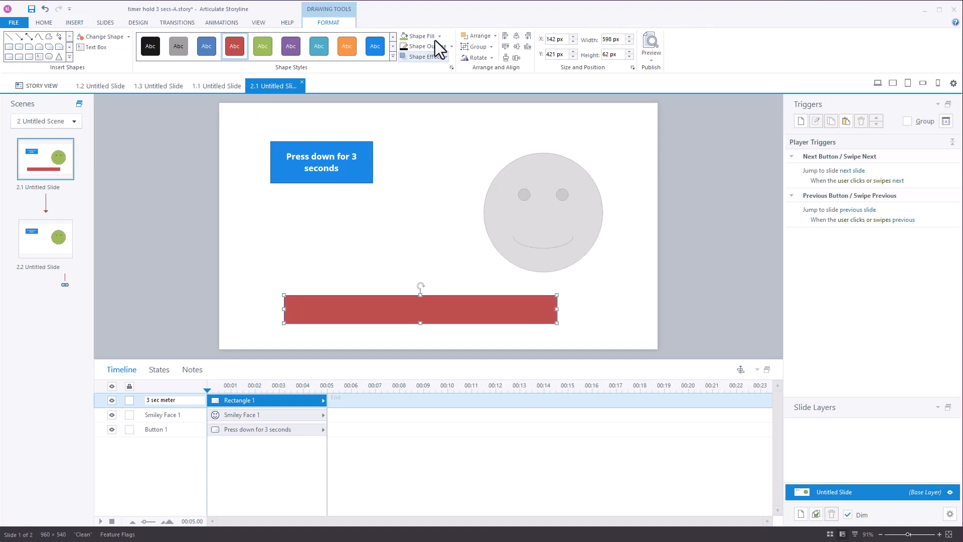
click(450, 46)
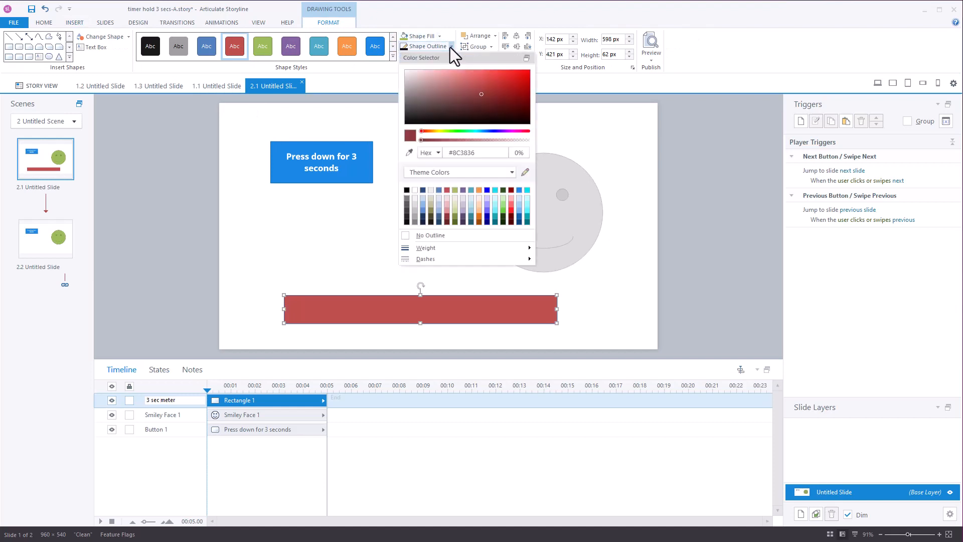
click(421, 237)
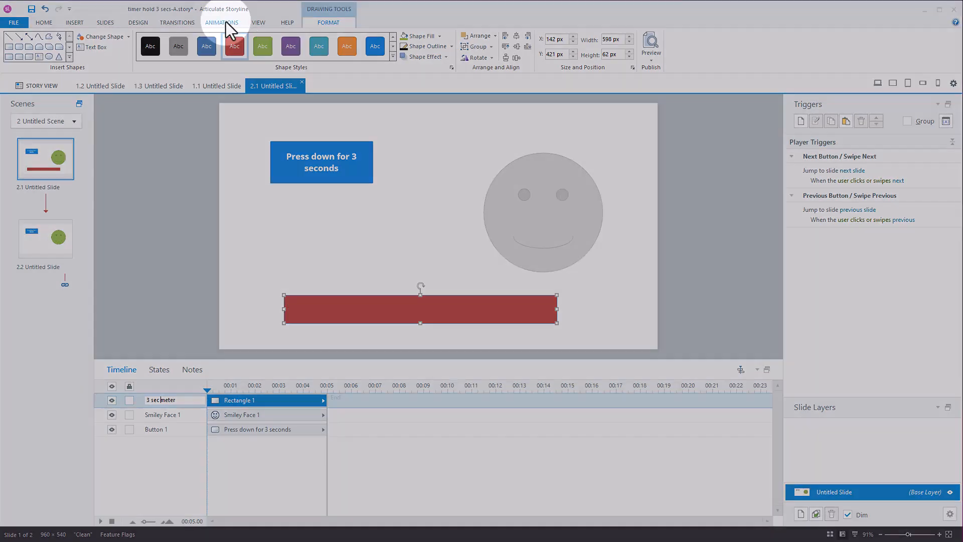
- Add a Wipe entrance animation from the left to the 3 sec meter, with a duration of 3 seconds
click(225, 22)
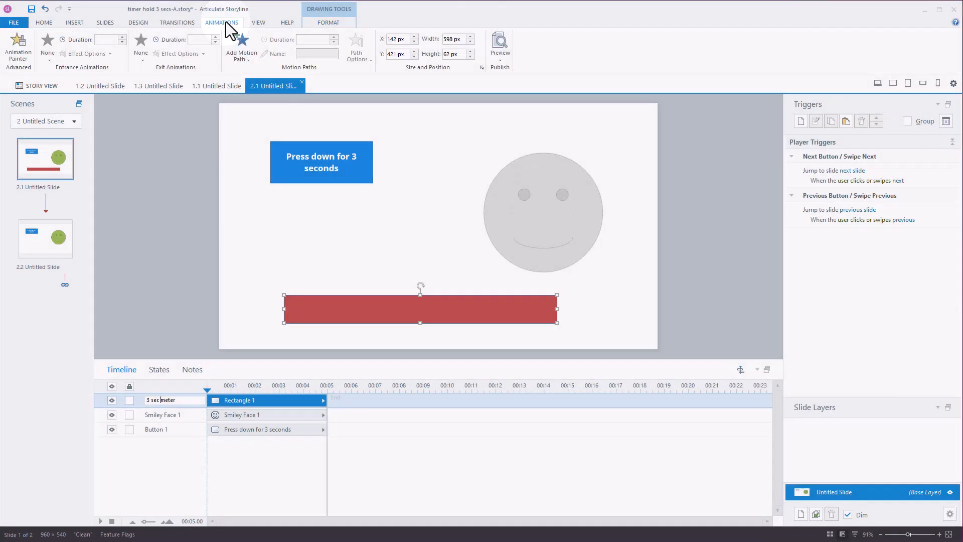
click(52, 62)
click(155, 106)
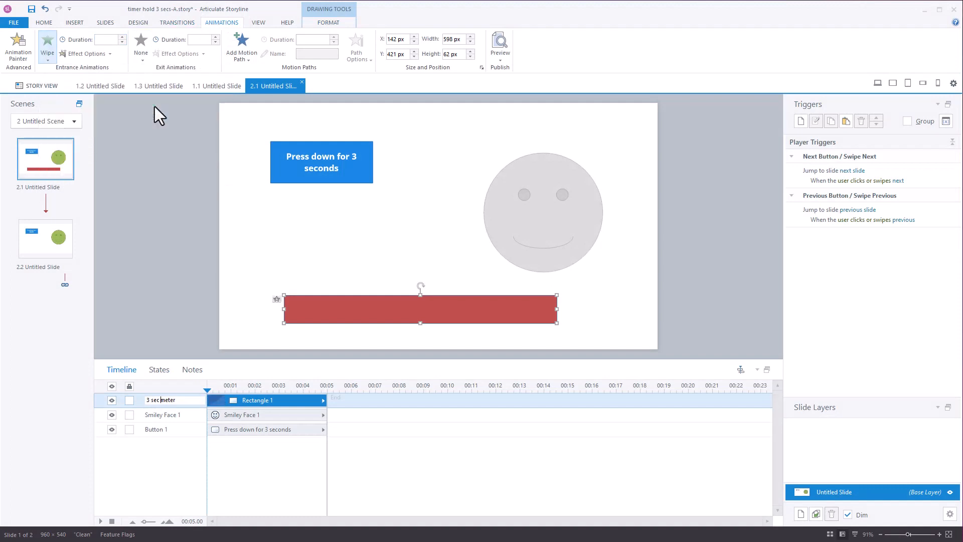
click(108, 57)
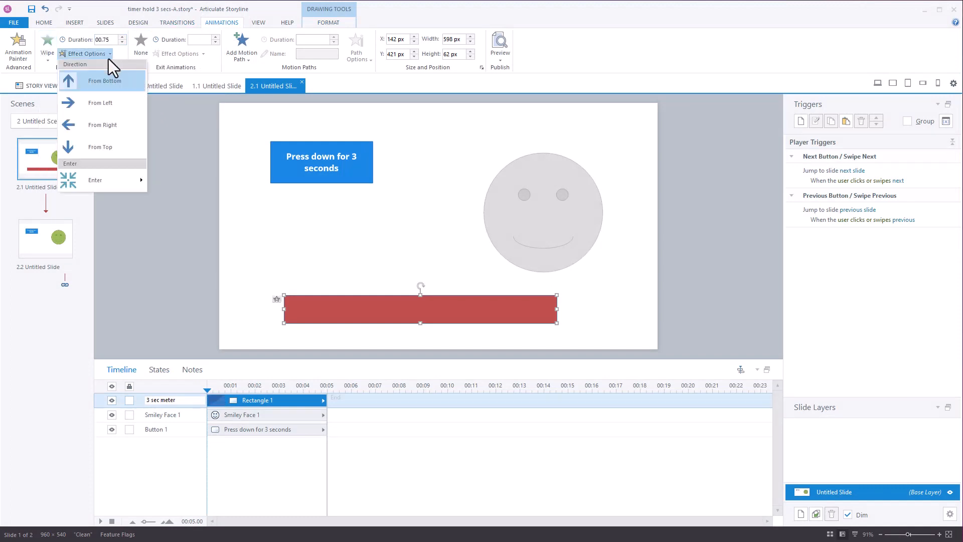
click(71, 106)
drag(108, 39, 90, 39)
text(3)
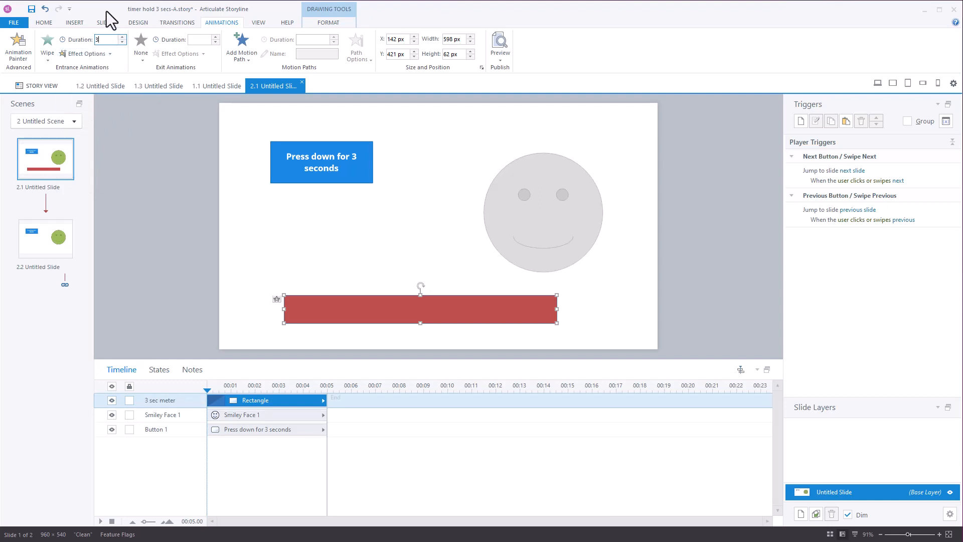
click(130, 141)
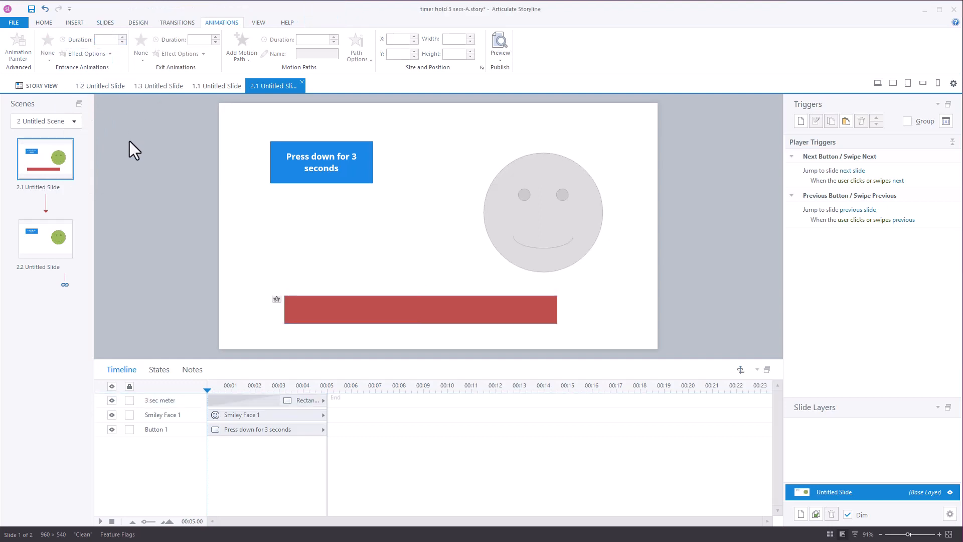
- Preview the slide to check the meter's wipe animation, test the "Press down for 3 seconds" button, and close the preview
click(335, 313)
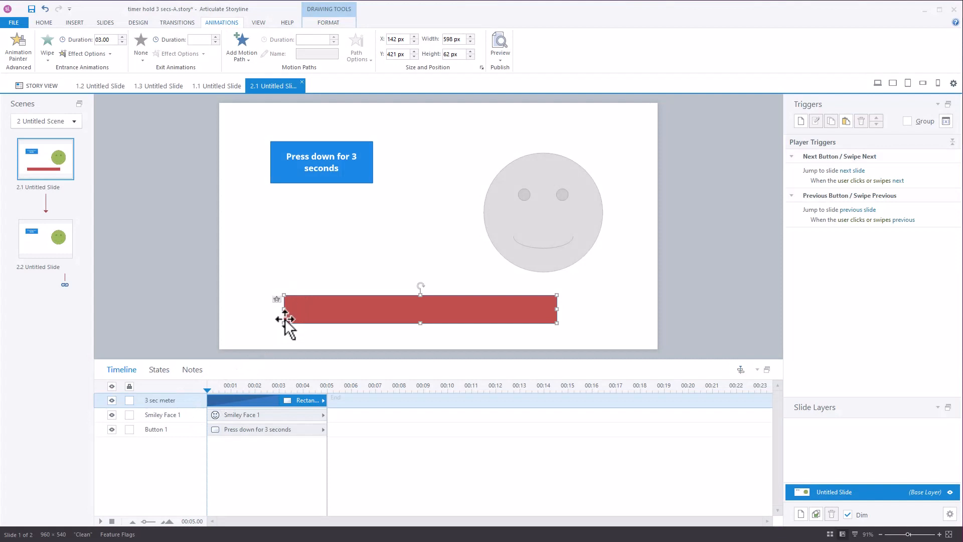
click(501, 61)
click(513, 73)
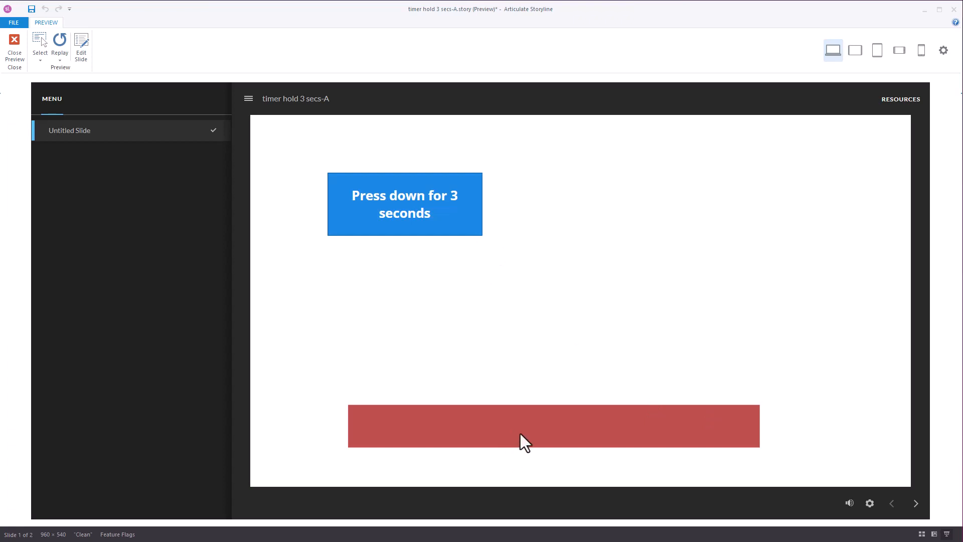
click(445, 220)
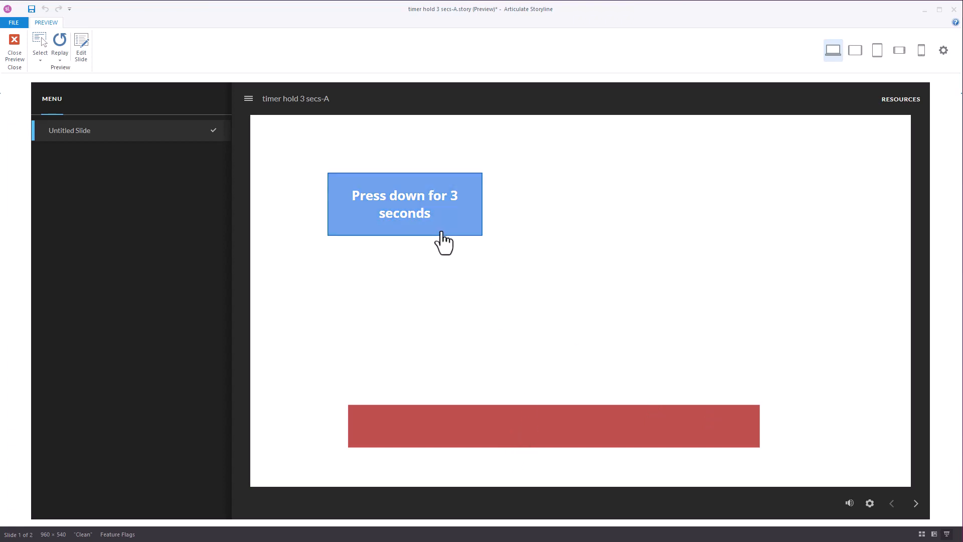
click(442, 231)
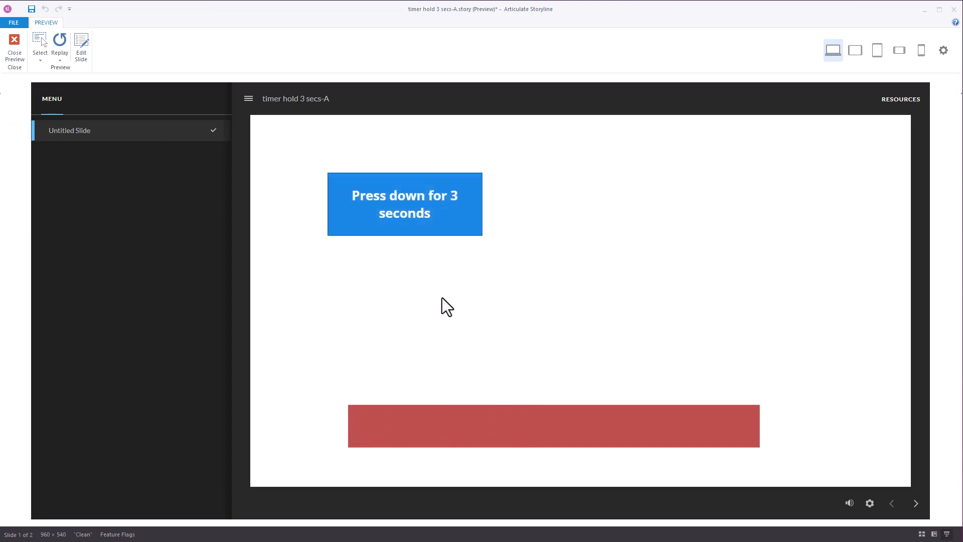
click(463, 235)
click(17, 43)
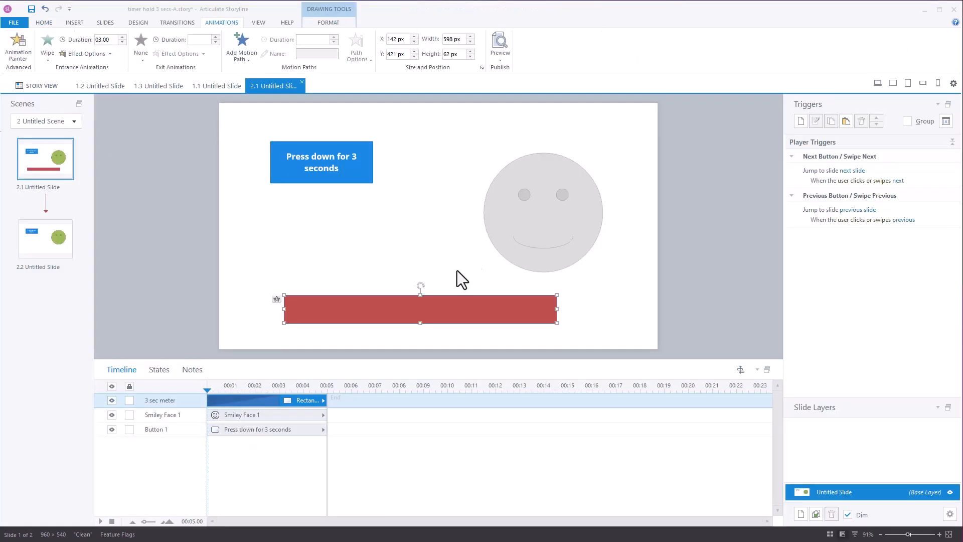
- Add a trigger that sets Smiley Face 1 to Normal when the Entrance animation on the 3 sec meter completes
click(546, 173)
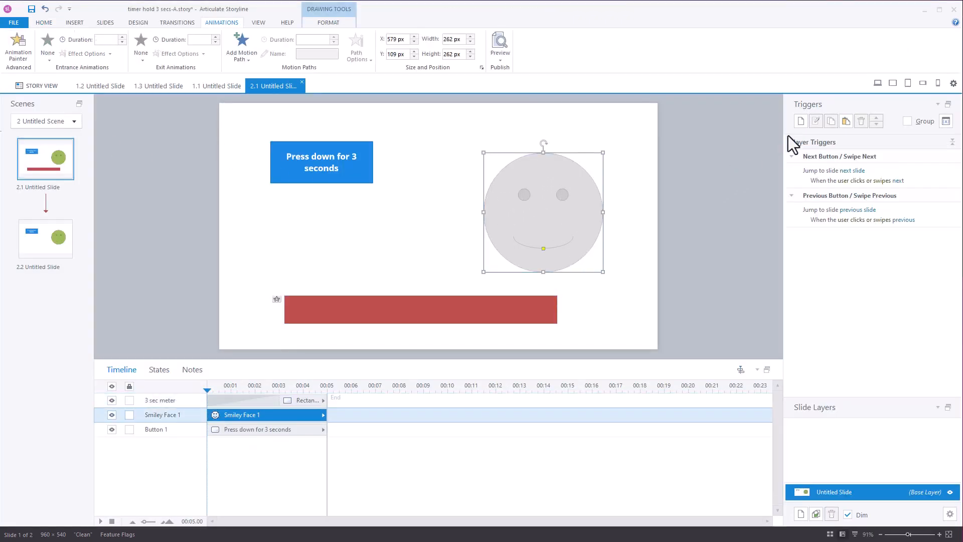
click(801, 121)
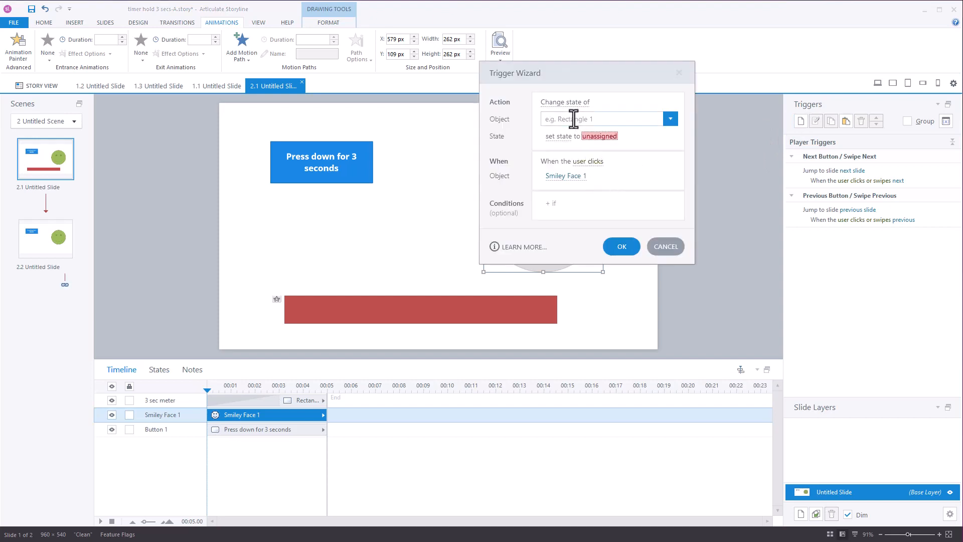
click(608, 119)
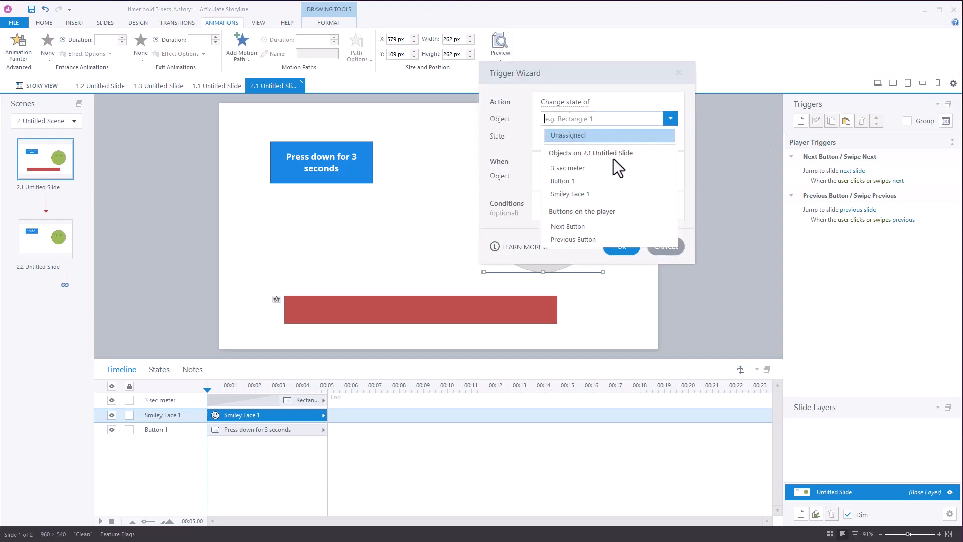
click(583, 193)
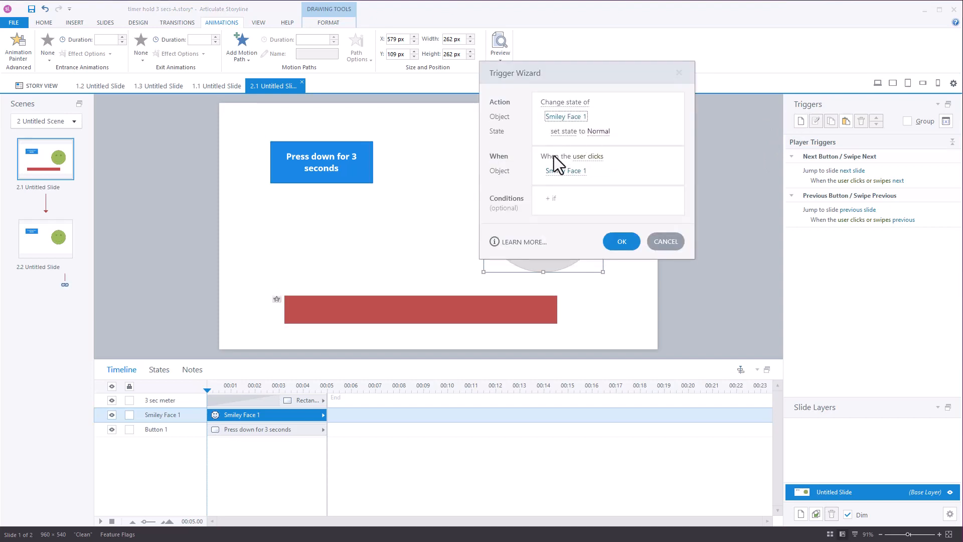
click(586, 157)
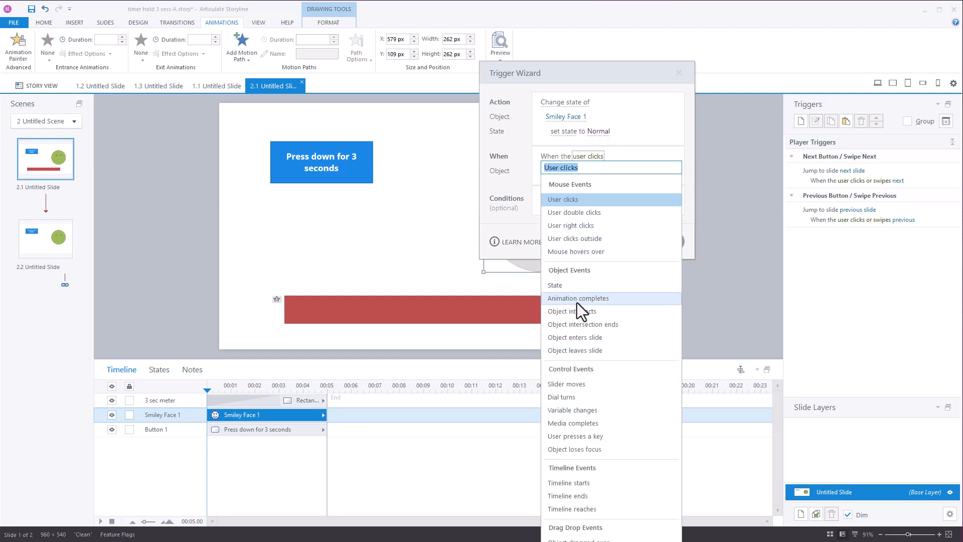
click(577, 301)
click(558, 171)
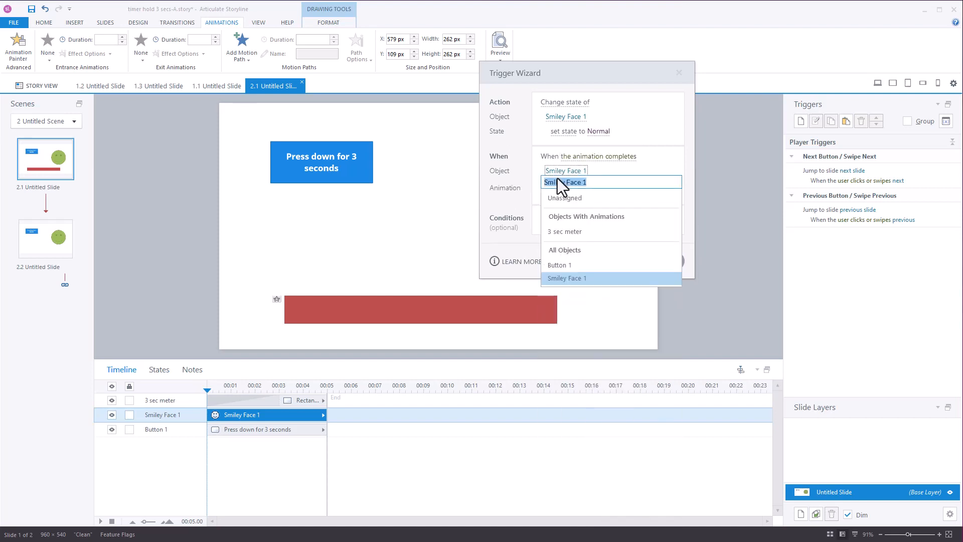
click(565, 232)
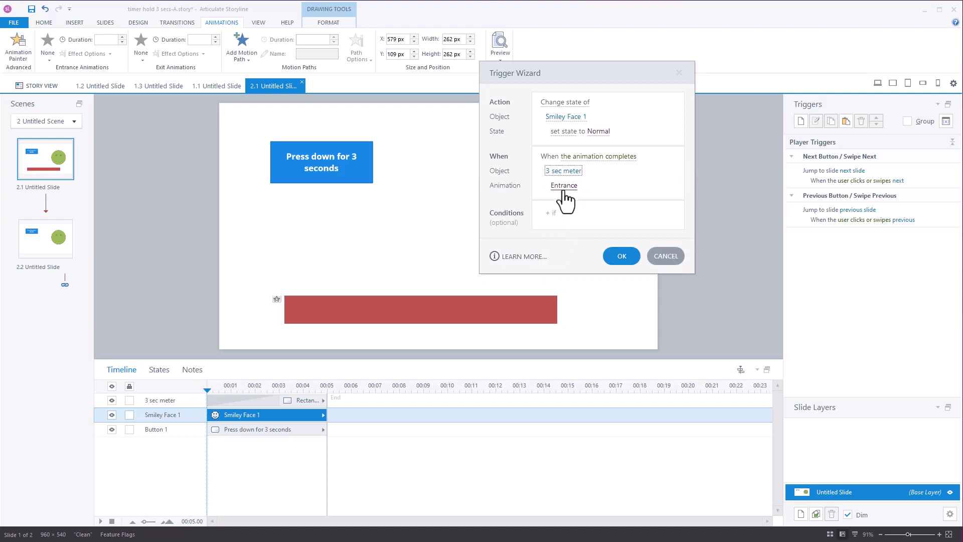
click(621, 256)
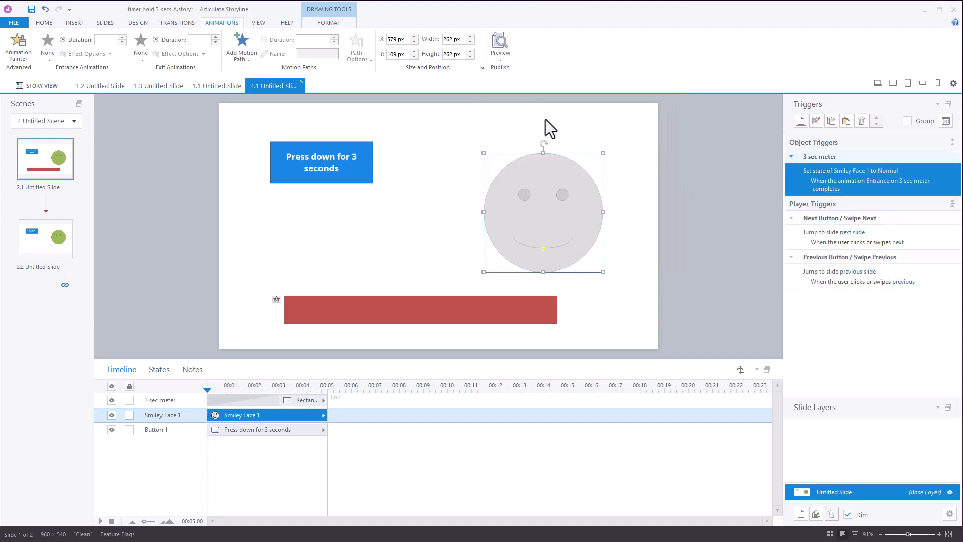
- Preview the slide to test the smiley face trigger at the end of the meter's animation, and close the preview
click(500, 59)
click(511, 74)
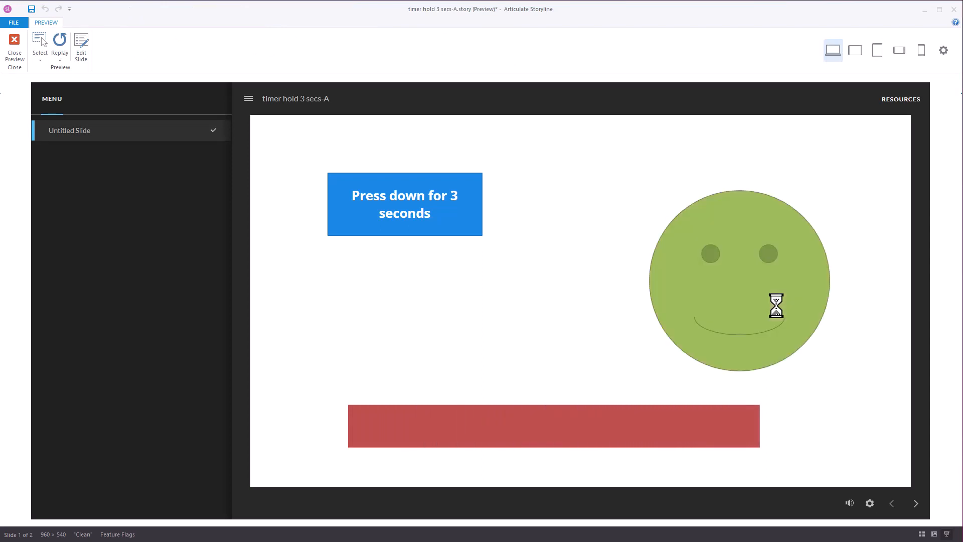
click(19, 44)
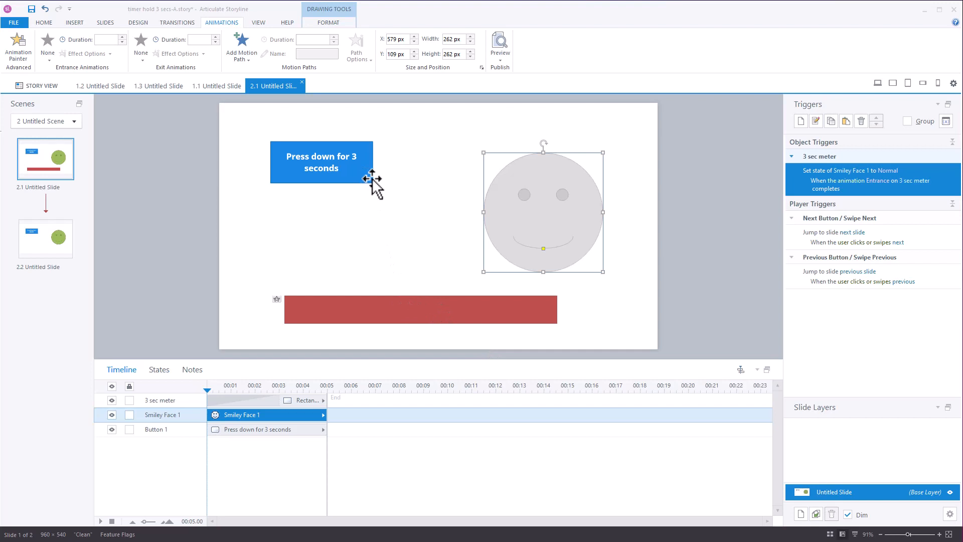
- Set the 3 sec meter's initial state to Hidden
click(362, 314)
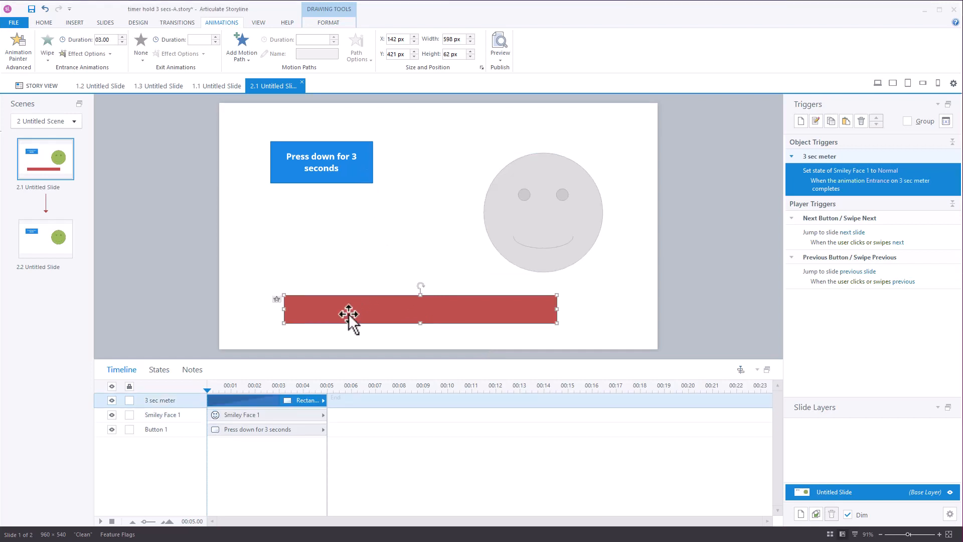
click(159, 370)
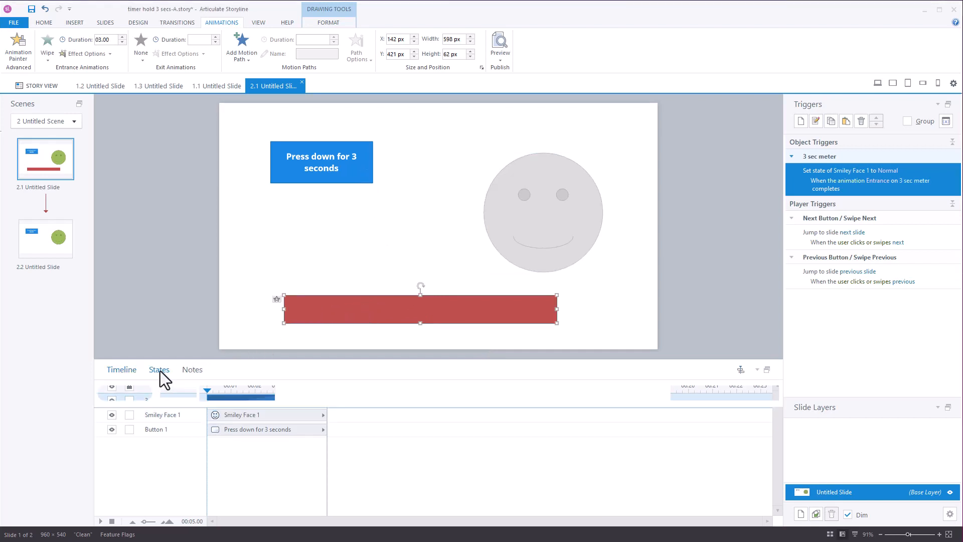
click(267, 394)
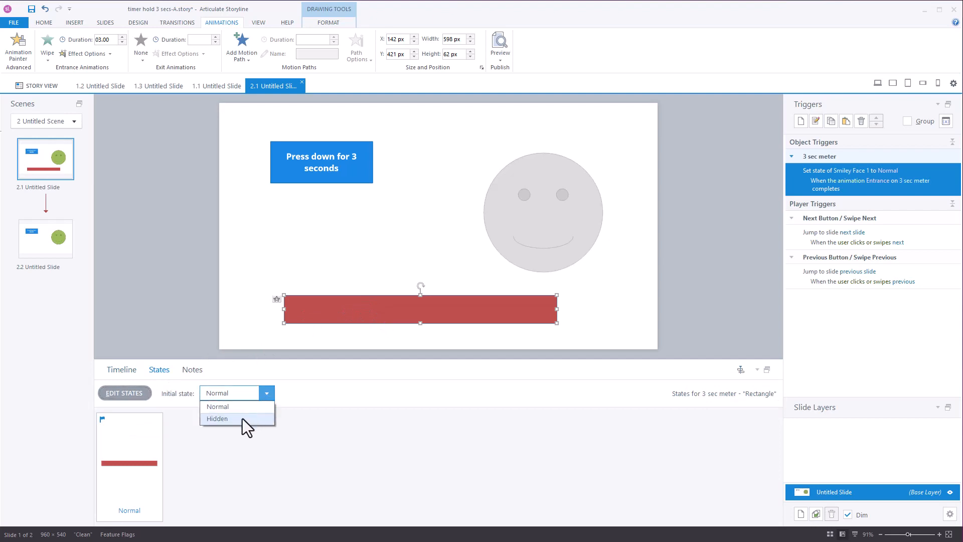
click(242, 419)
click(168, 332)
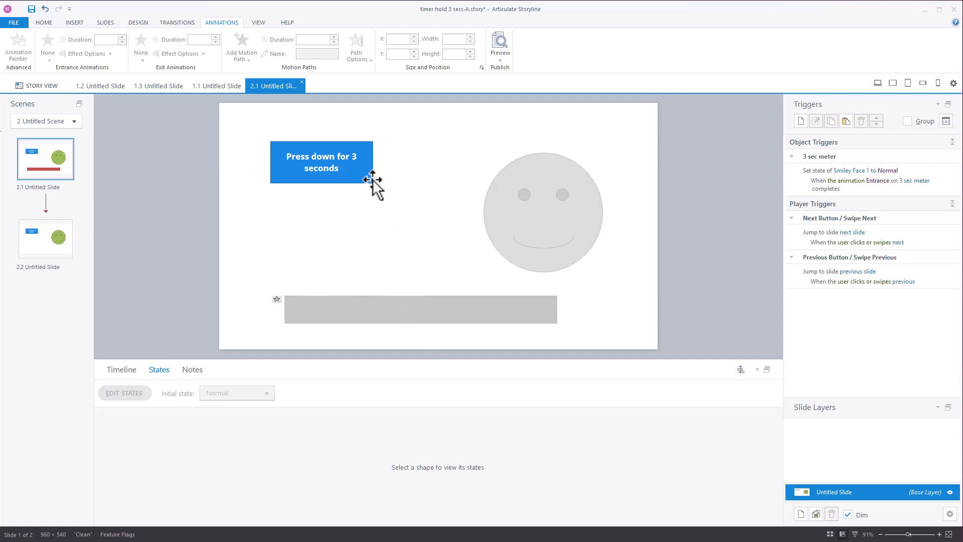
- Add a trigger that sets the 3 sec meter to Normal when the state of Button 1 is Down
click(799, 123)
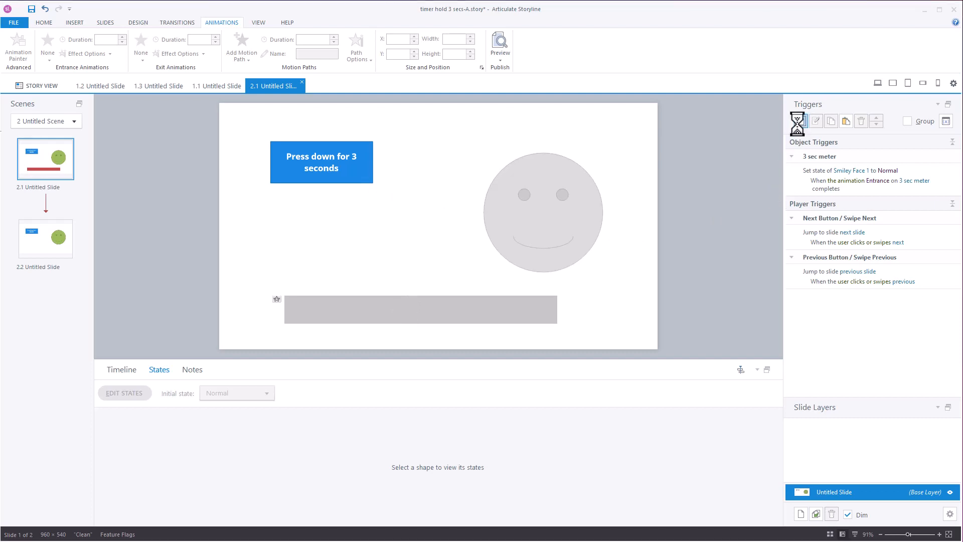
click(671, 120)
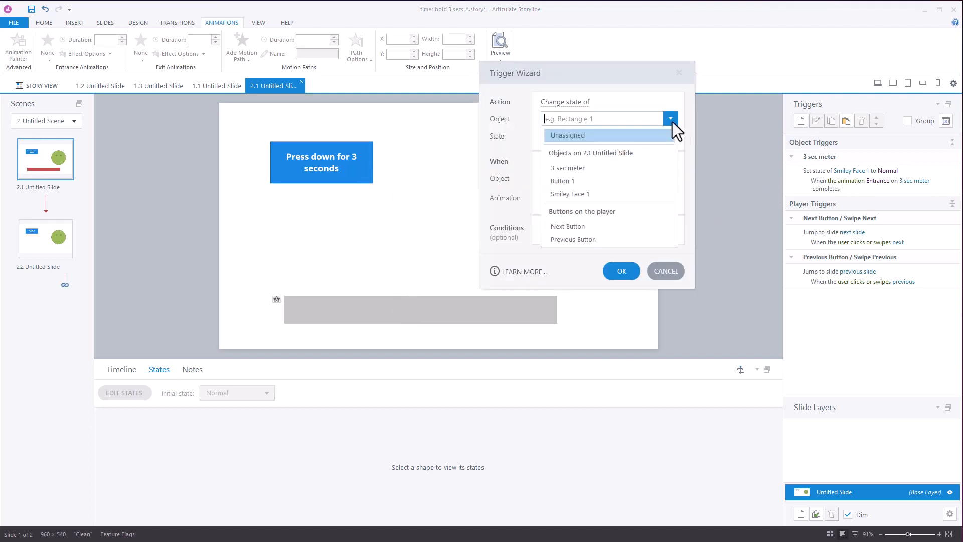
click(577, 168)
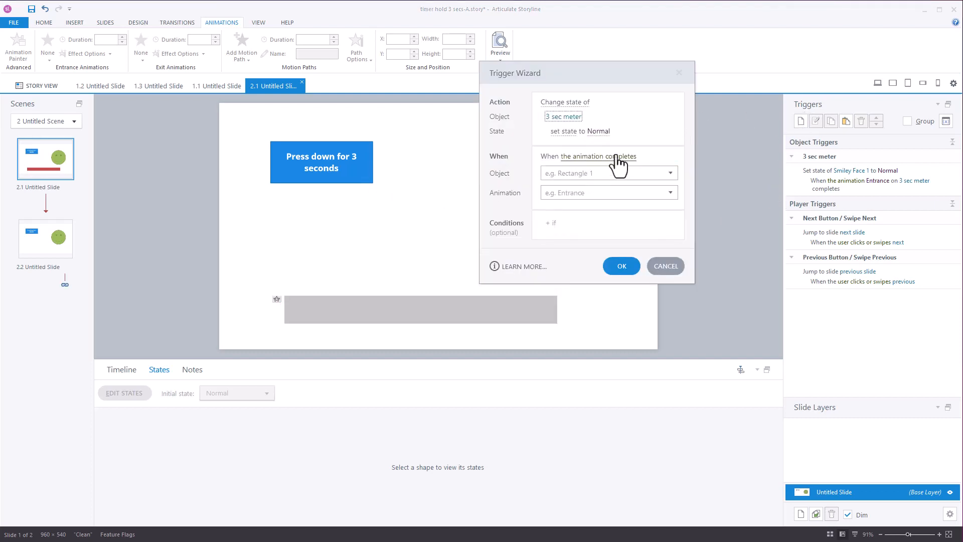
click(578, 157)
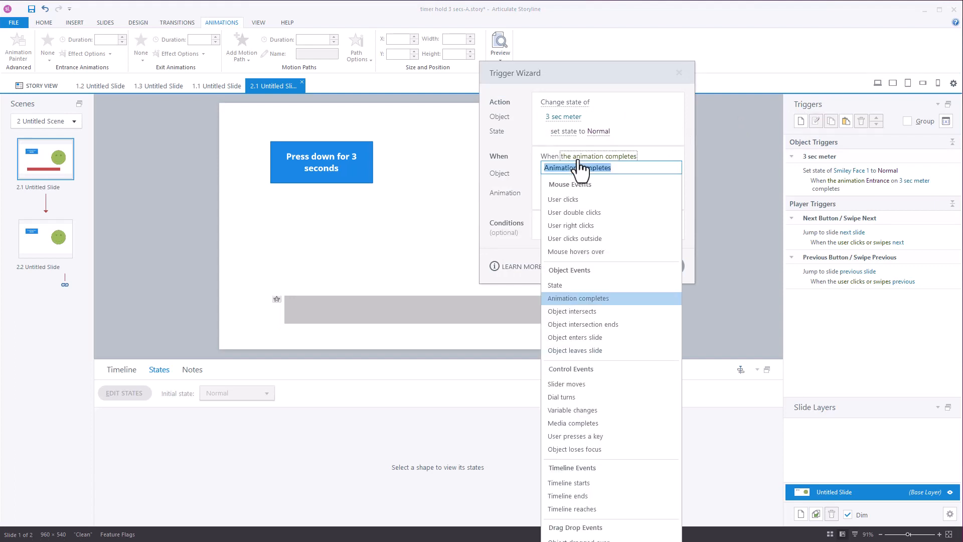
click(561, 285)
click(669, 175)
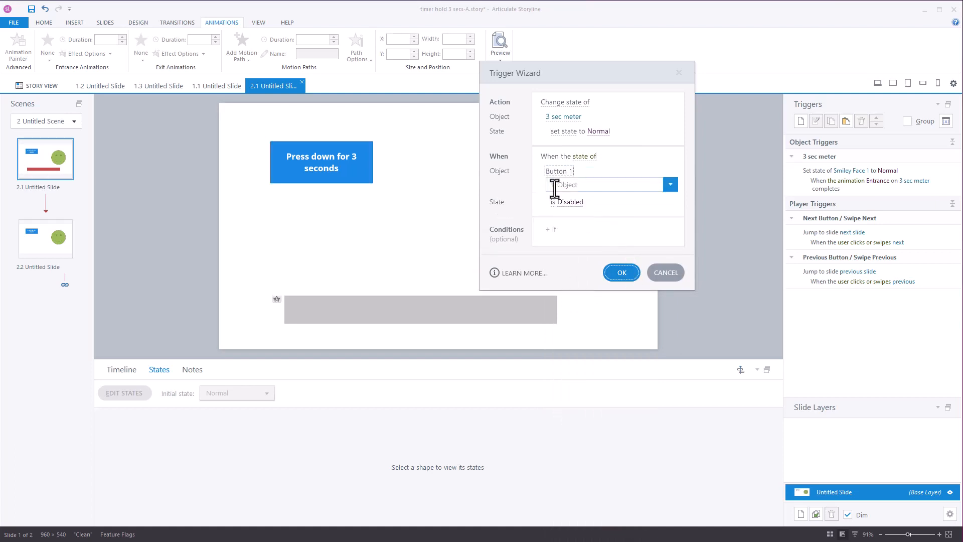
click(571, 202)
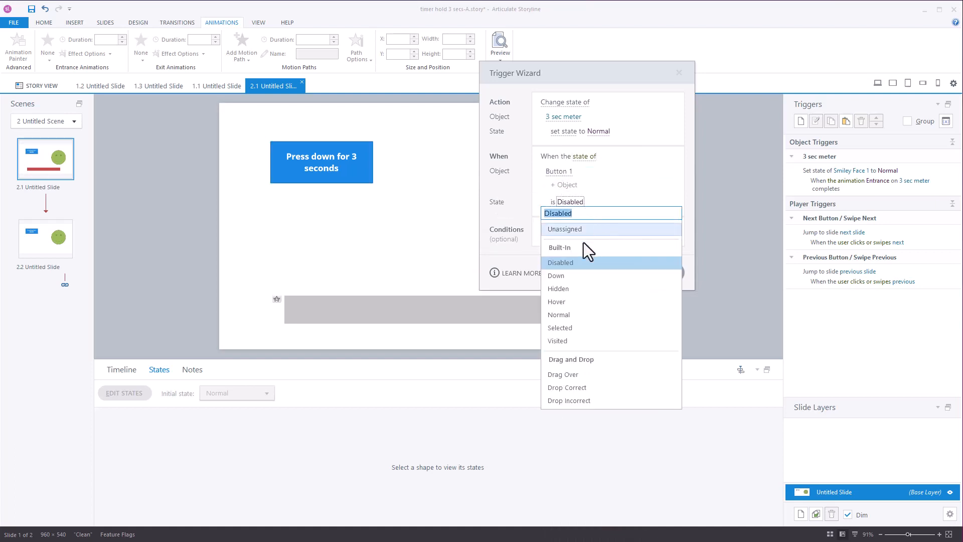
click(561, 278)
click(621, 275)
- Preview the slide, hold the "Press down for 3 seconds" button to test the meter trigger, and close the preview
click(500, 61)
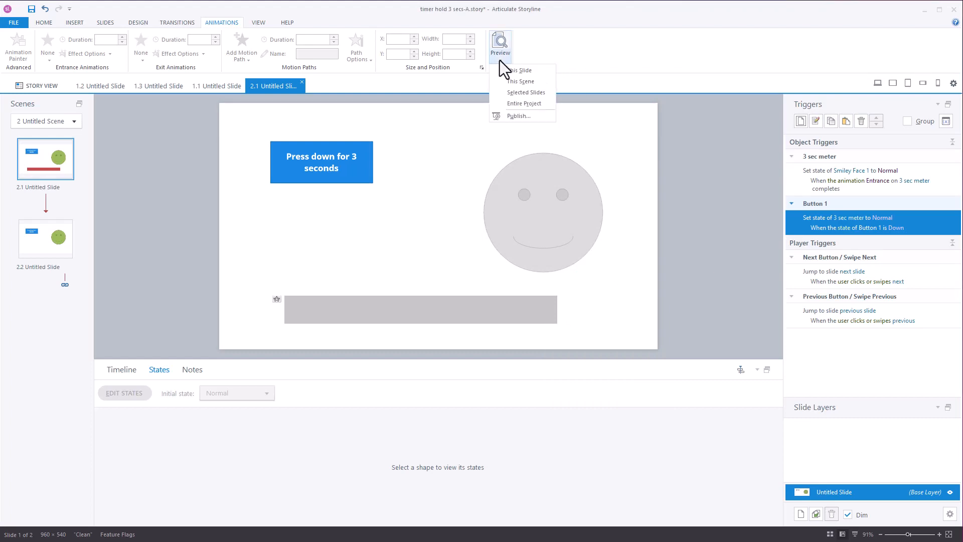
click(514, 70)
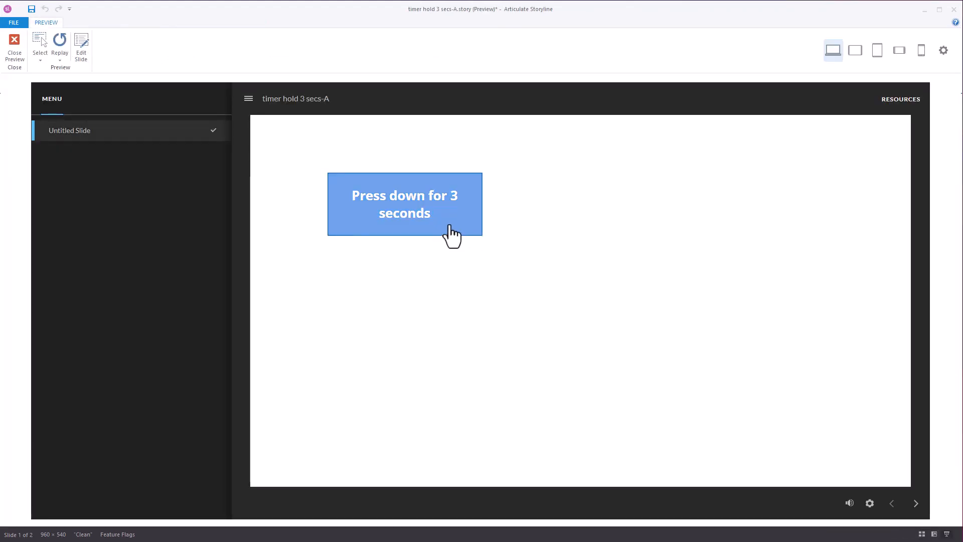
drag(450, 227, 450, 227)
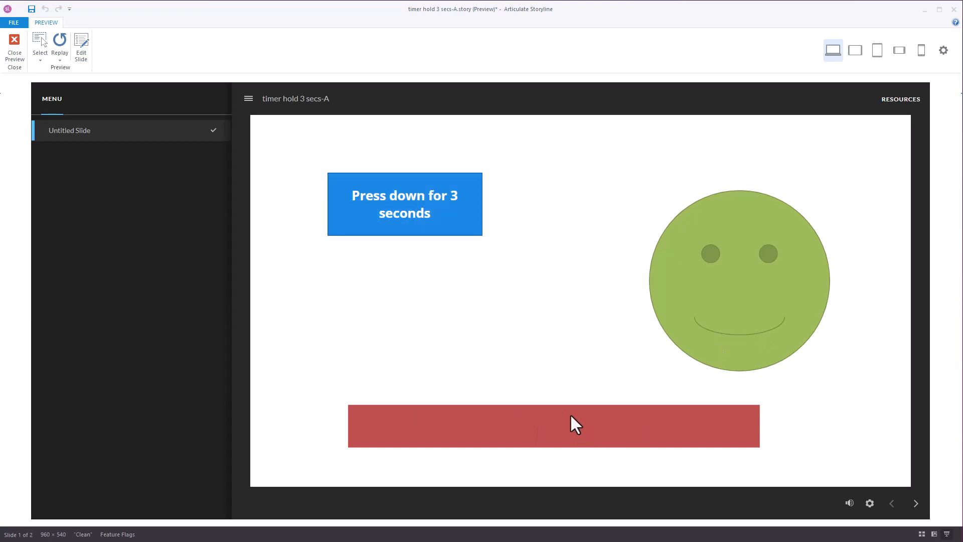
click(14, 50)
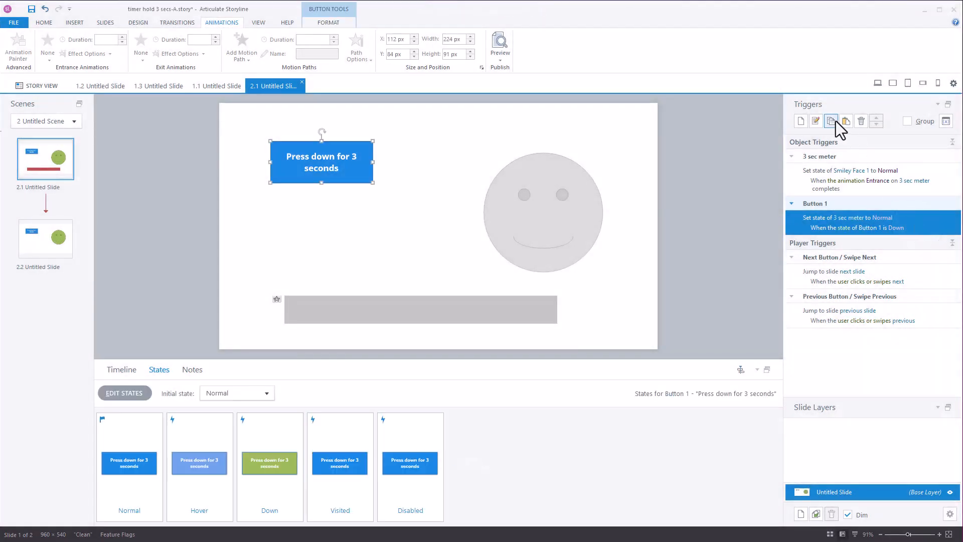
- Duplicate the Button 1 trigger and change the copy to set the 3 sec meter to Hidden when Button 1 is not Down
click(836, 121)
click(846, 123)
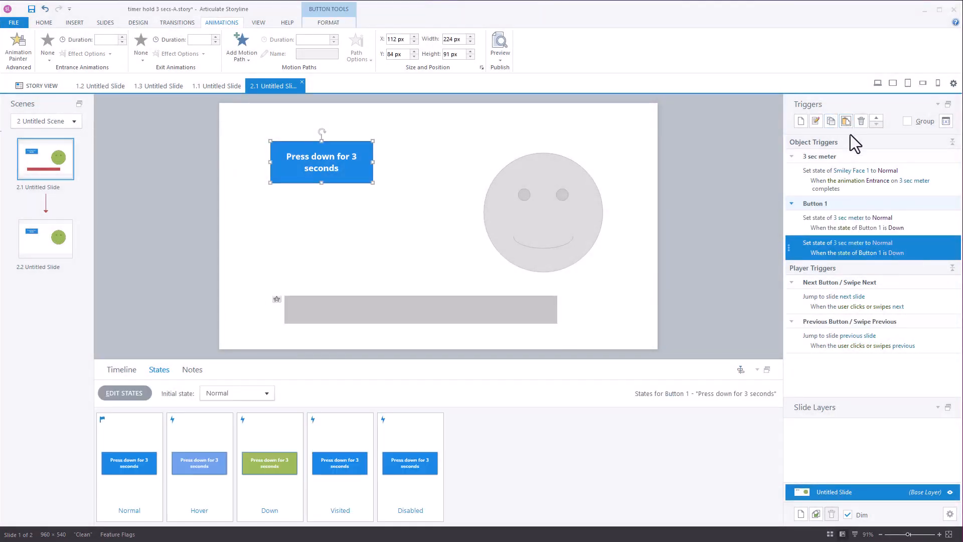
double_click(929, 245)
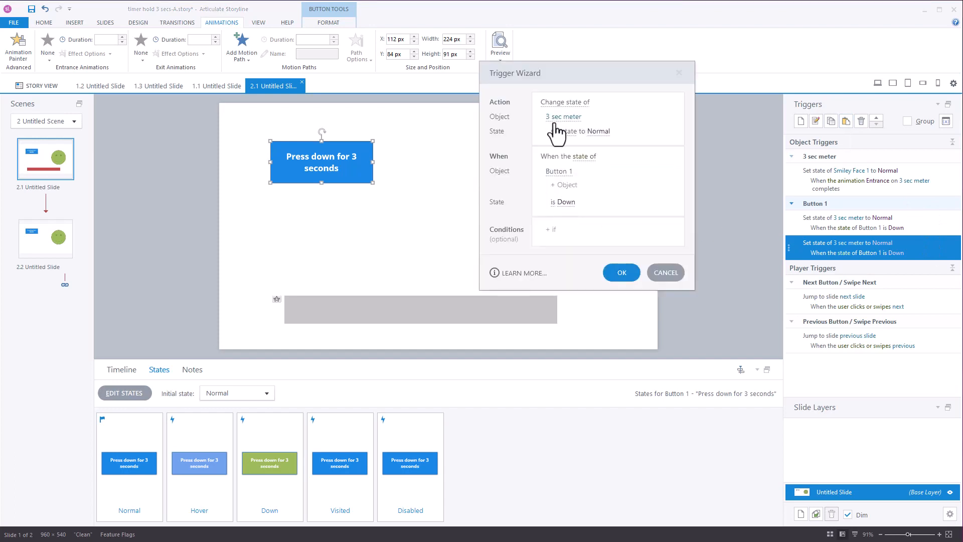
click(603, 137)
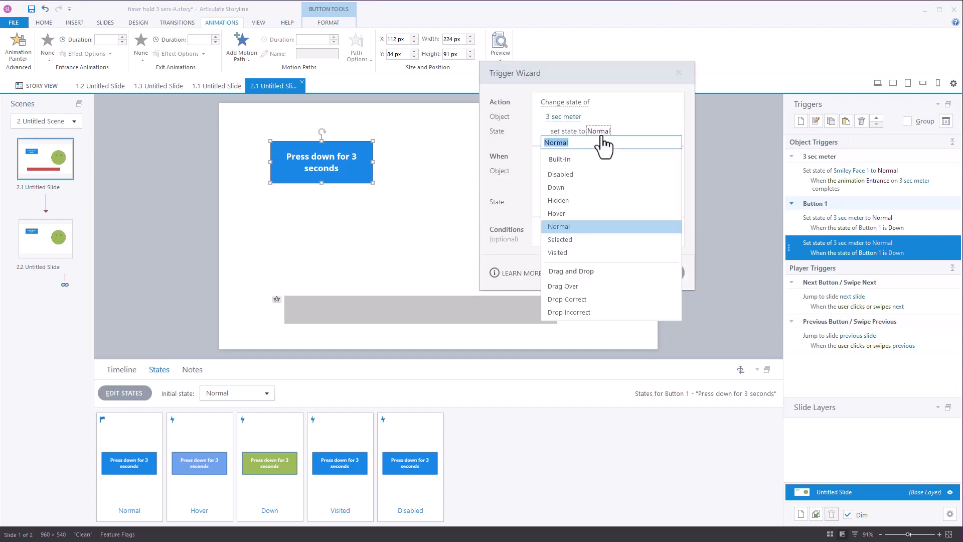
click(564, 201)
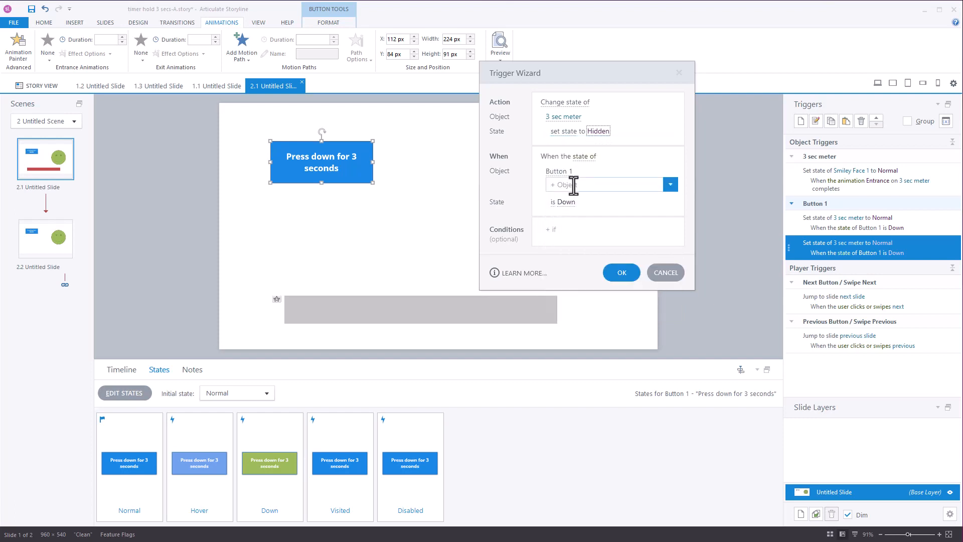
click(553, 203)
click(557, 243)
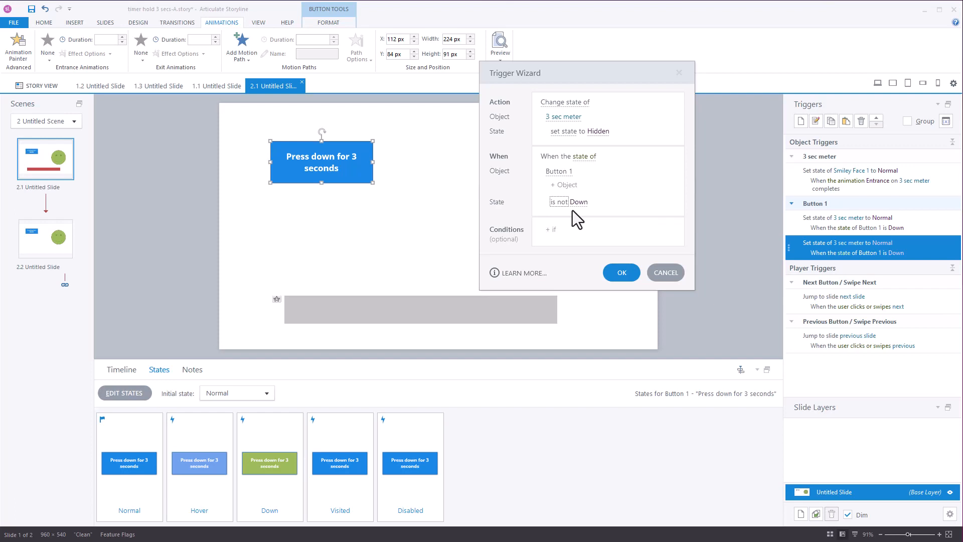
click(620, 273)
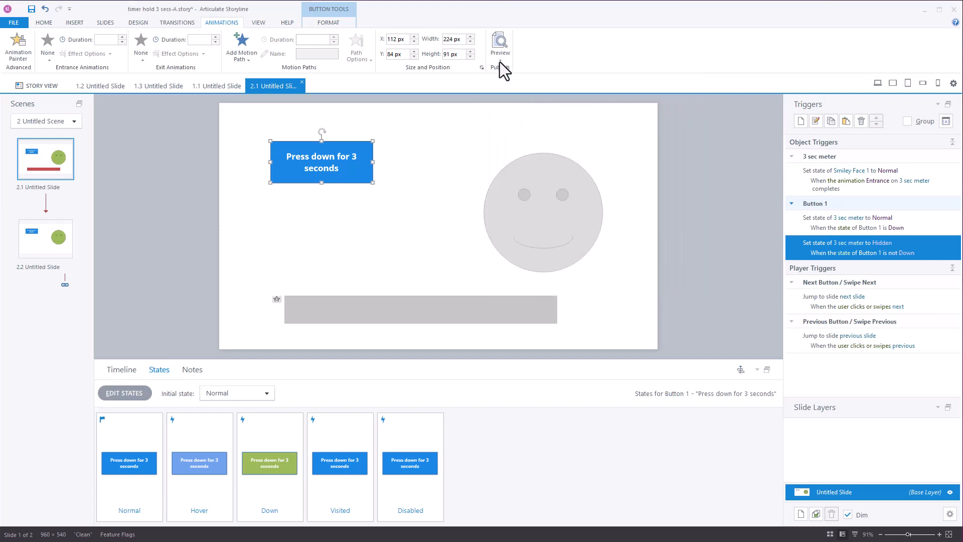
- Preview the slide, test both a short press and a full hold of the button, and close the preview
click(500, 61)
click(513, 75)
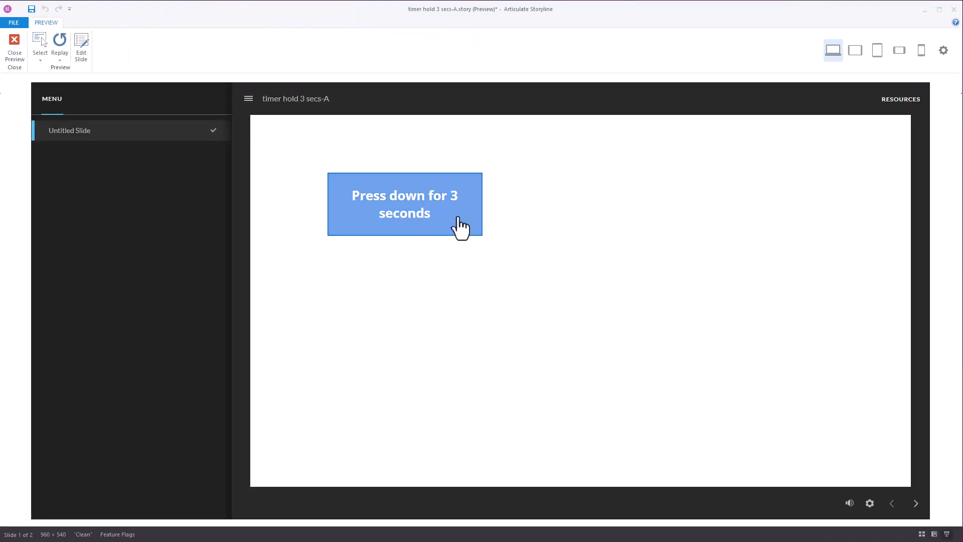
click(459, 220)
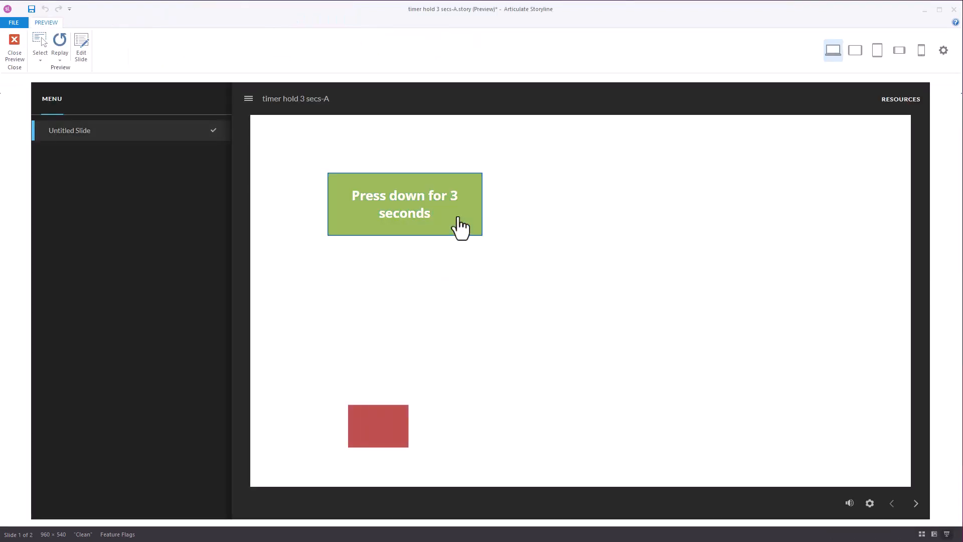
drag(460, 226, 458, 230)
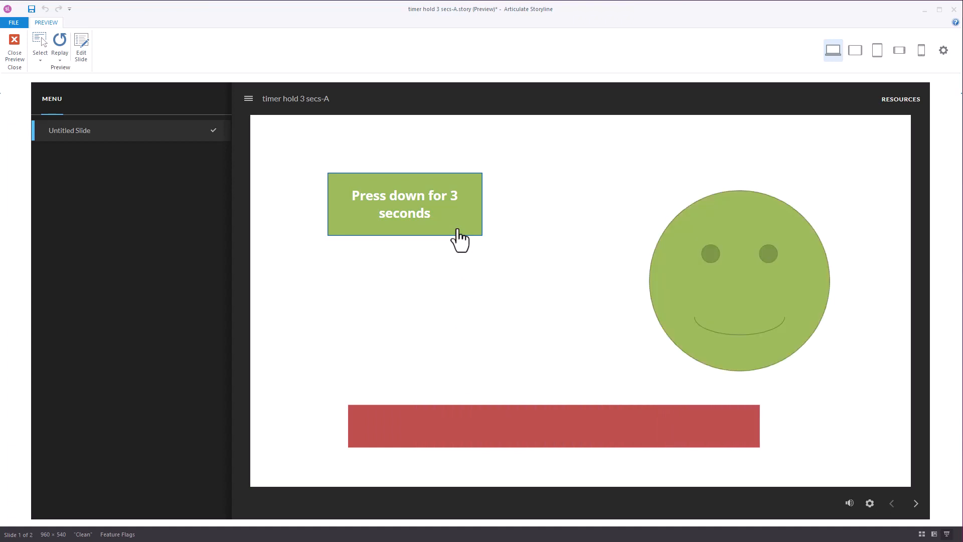
drag(458, 230, 459, 230)
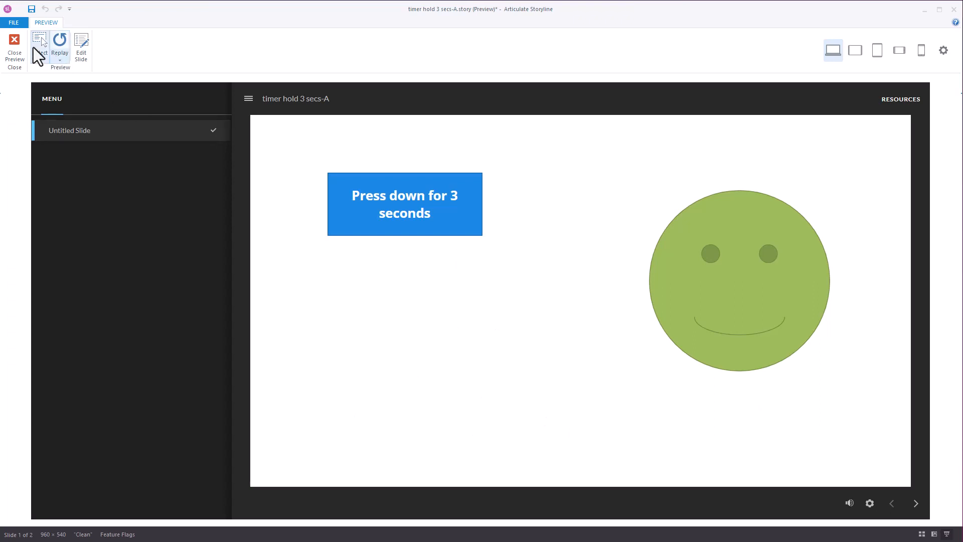
click(13, 49)
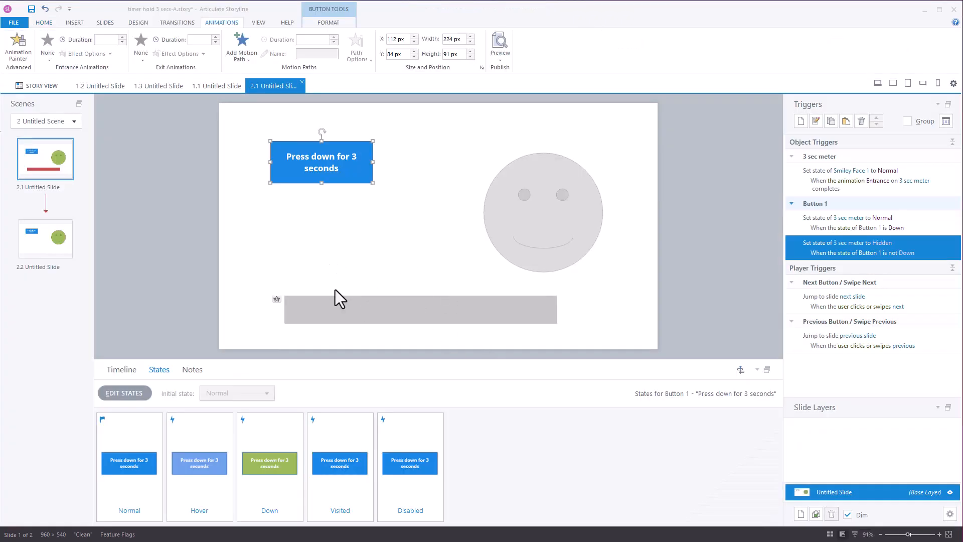
- Draw a rounded rectangle of about 598 by 62 px exactly over the meter bar
click(71, 24)
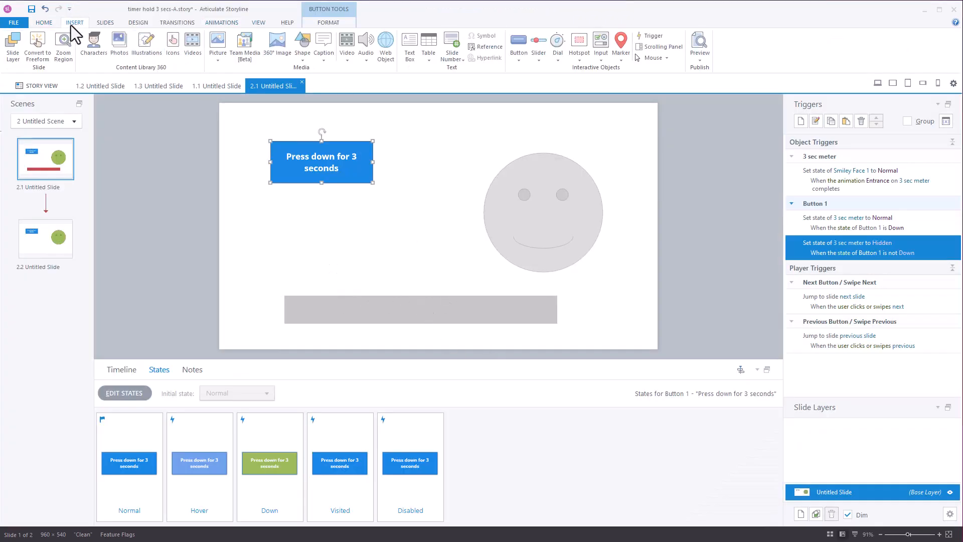
click(296, 56)
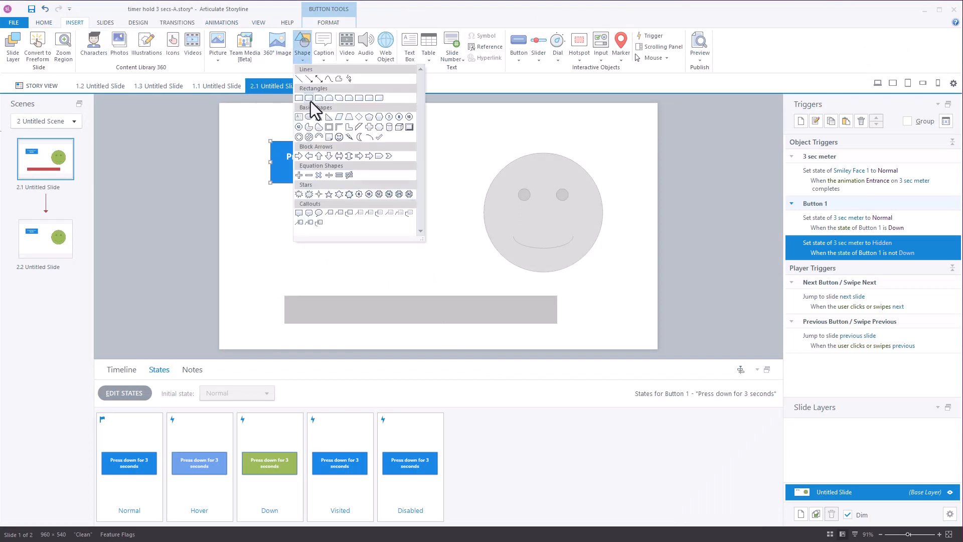
key(Escape)
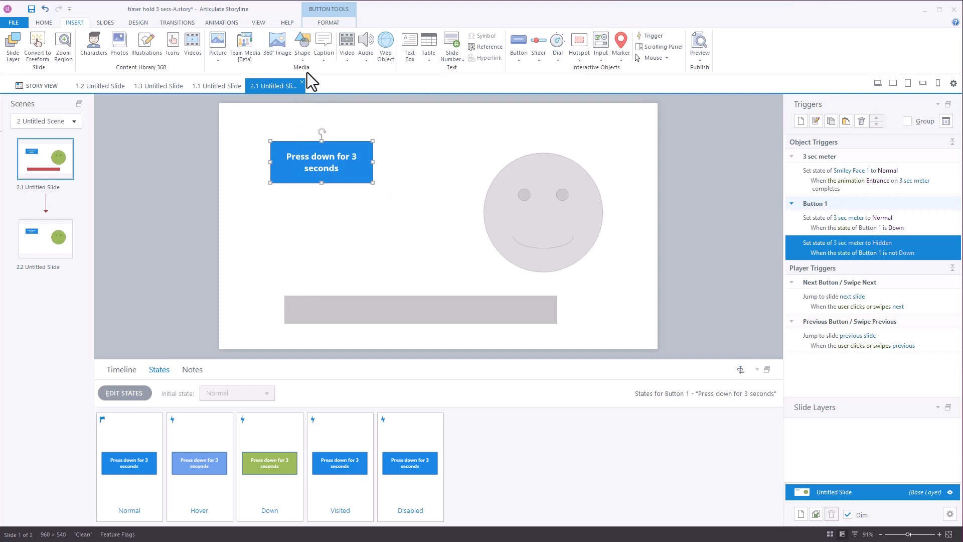
click(306, 48)
click(311, 100)
mouse_move(284, 297)
mouse_down()
mouse_move(359, 314)
mouse_move(557, 323)
mouse_up()
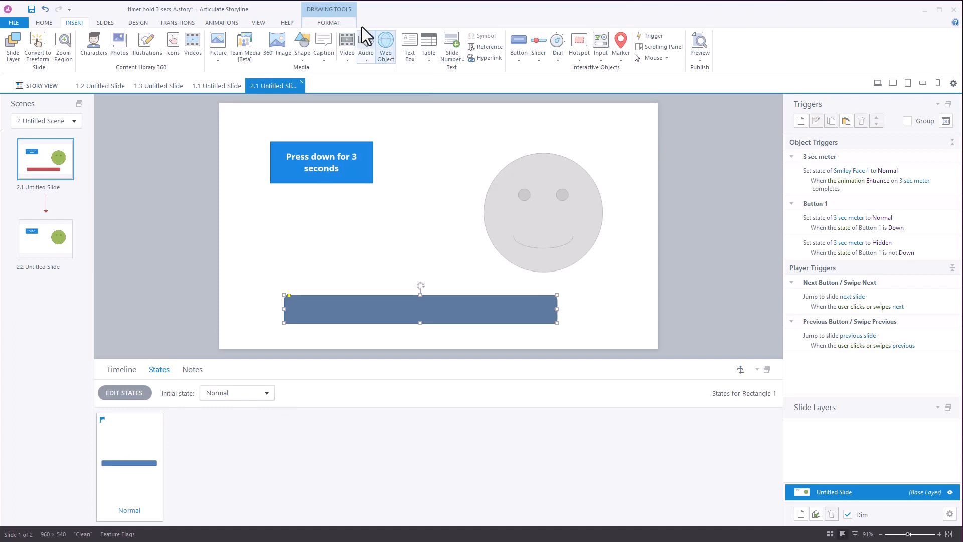
- Give the new rounded rectangle no fill and a thick near-black outline in #0D0D0D
click(334, 24)
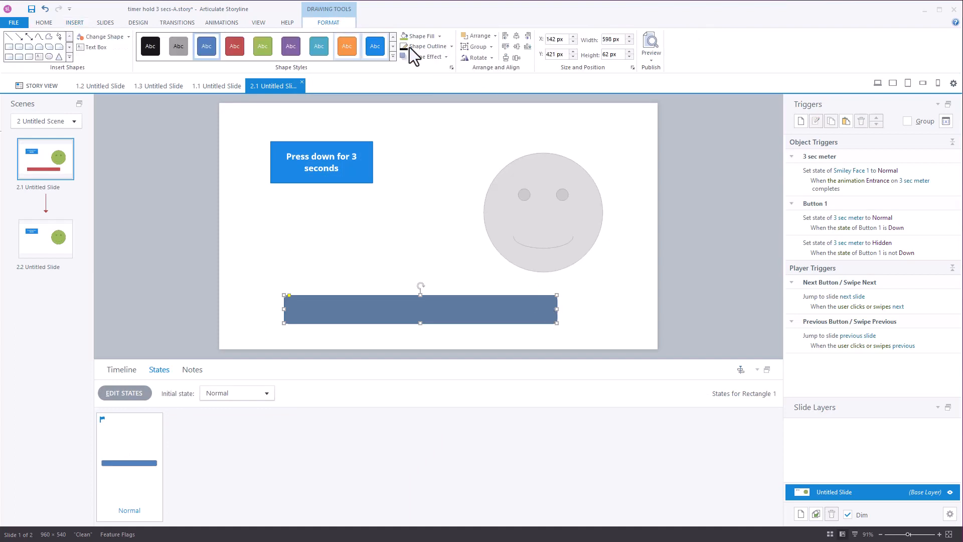
click(440, 36)
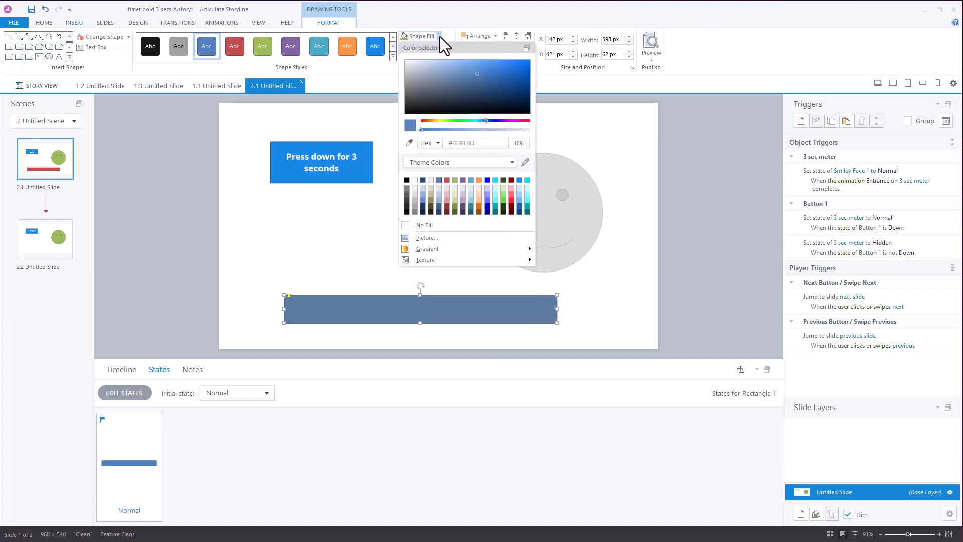
click(426, 225)
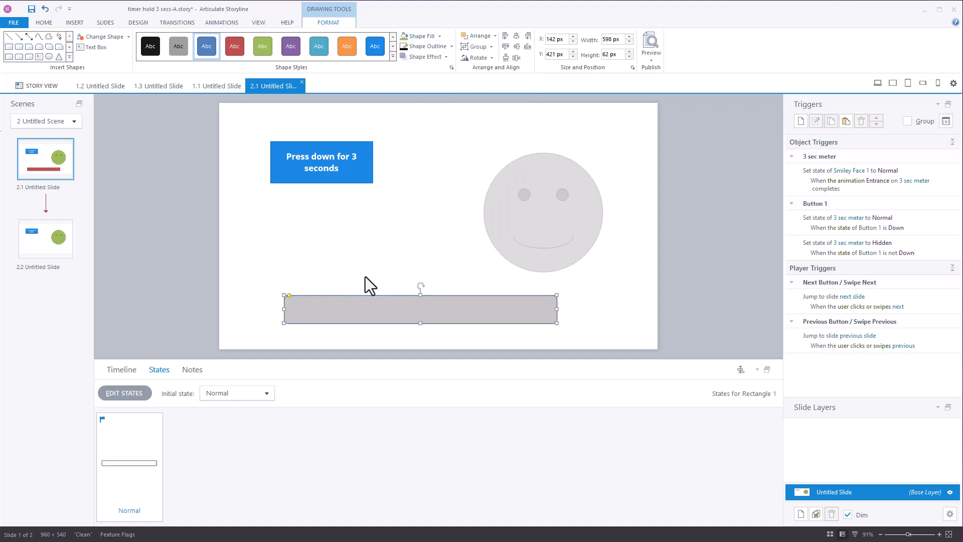
click(451, 47)
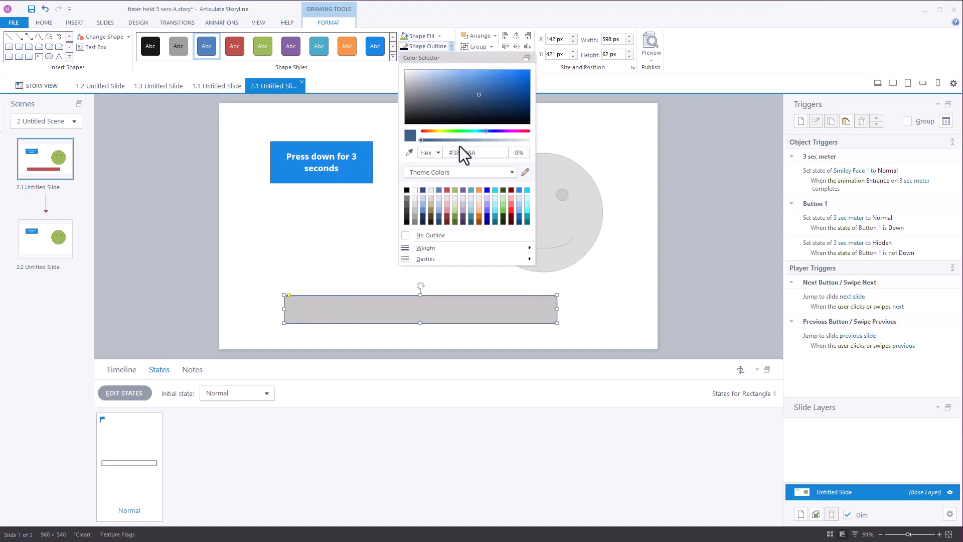
click(405, 224)
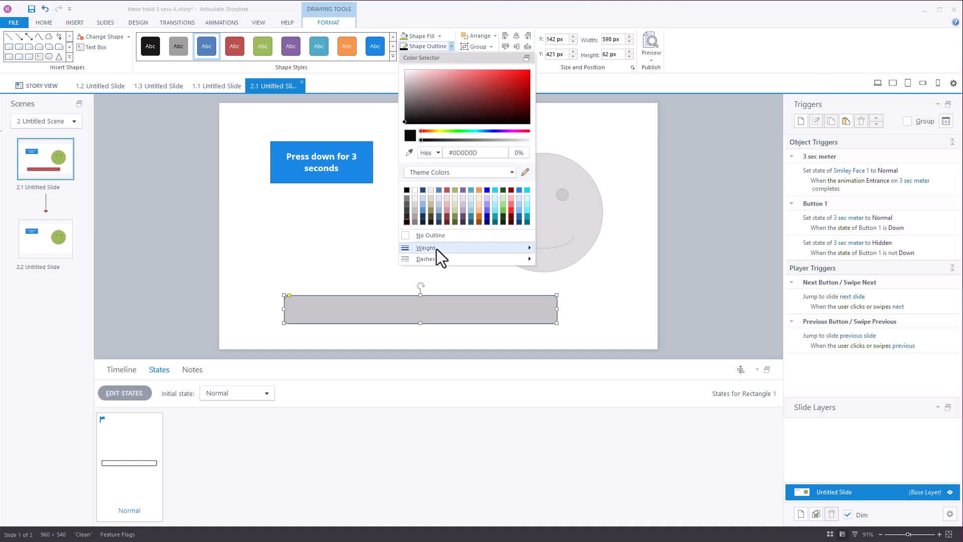
mouse_move(434, 251)
click(571, 328)
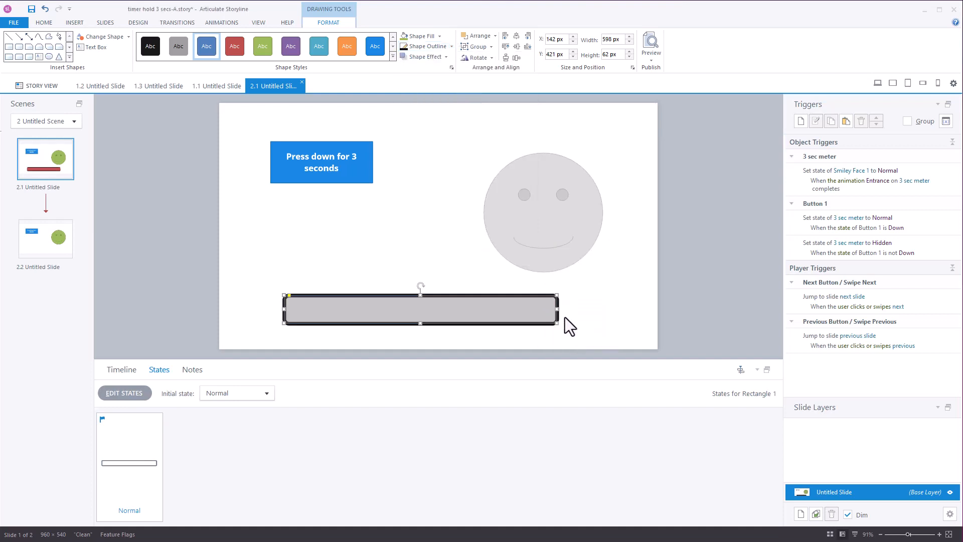
click(214, 286)
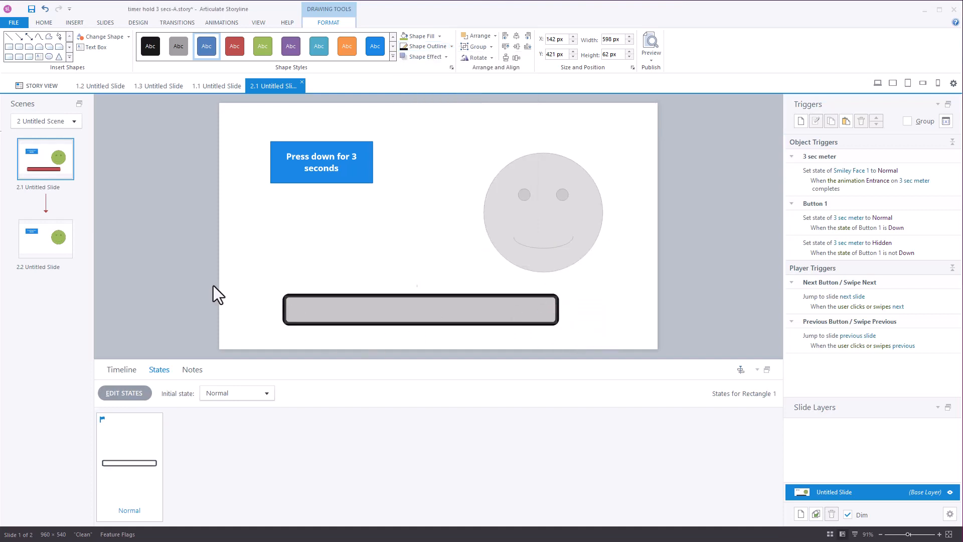
- Rename the outlined rectangle as Cover in the slide's timeline
click(305, 299)
click(128, 371)
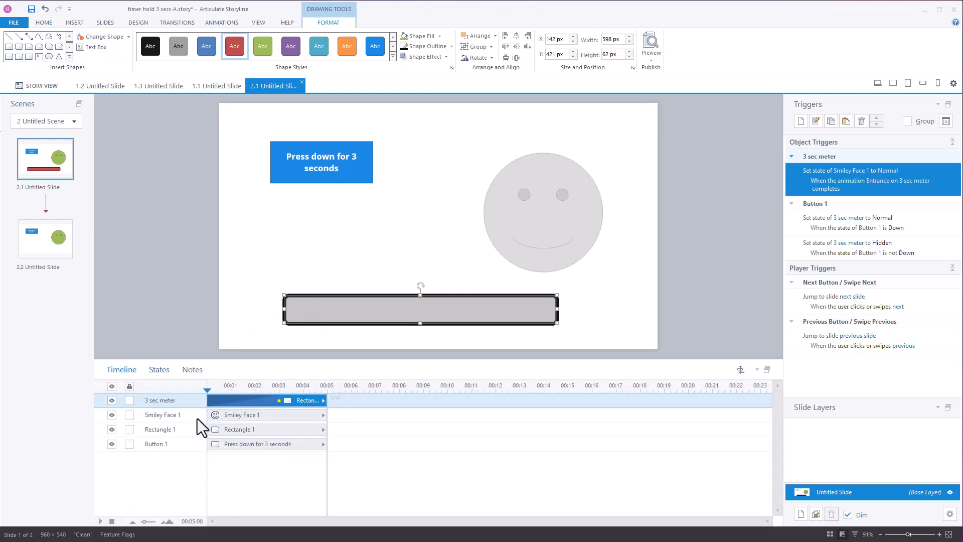
click(254, 432)
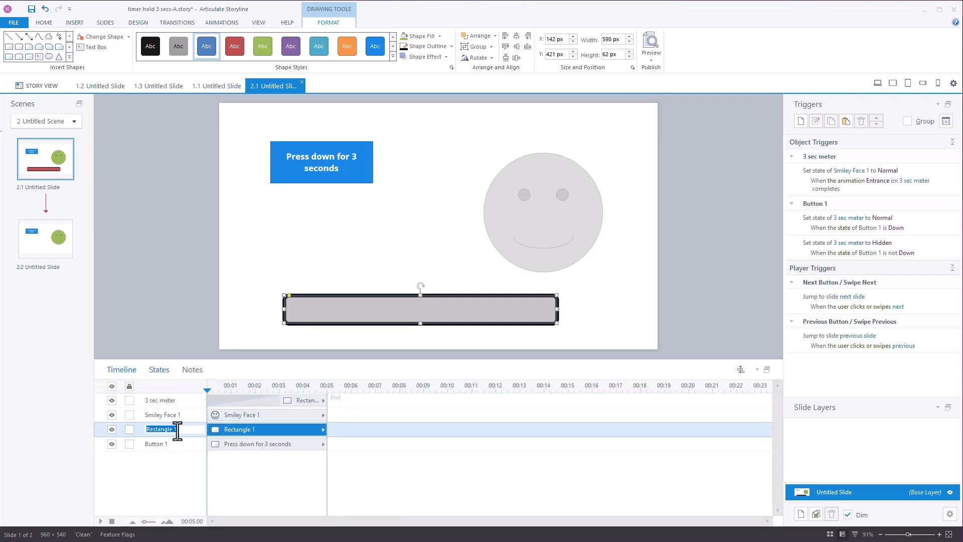
text(Cover)
click(150, 389)
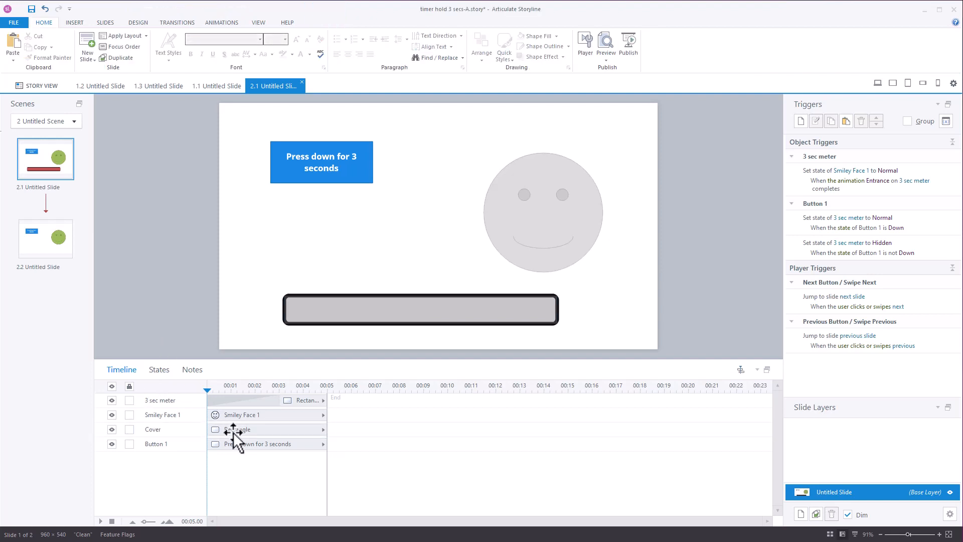
- Move Cover above the 3 sec meter in the stacking order and preview the slide, holding the button through the full meter
drag(234, 428, 233, 399)
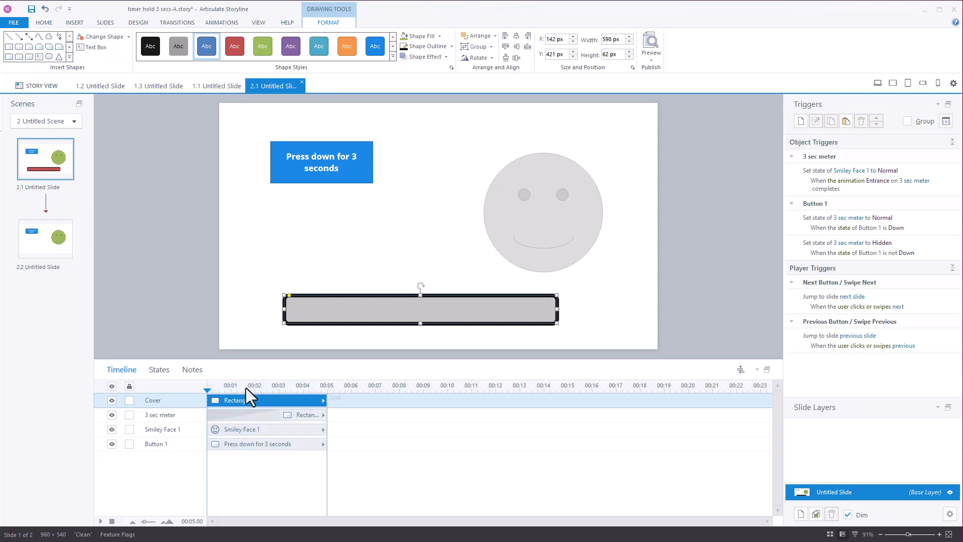
click(651, 59)
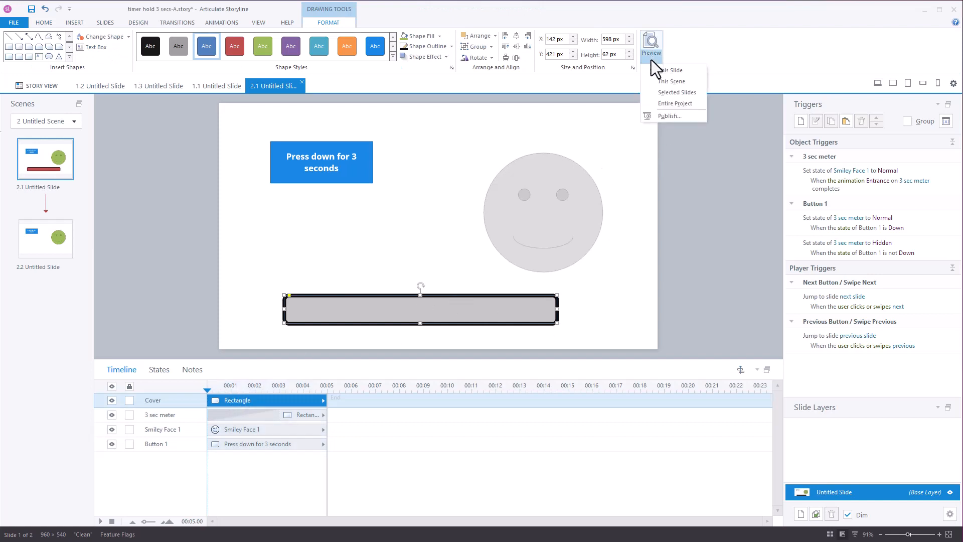
click(654, 70)
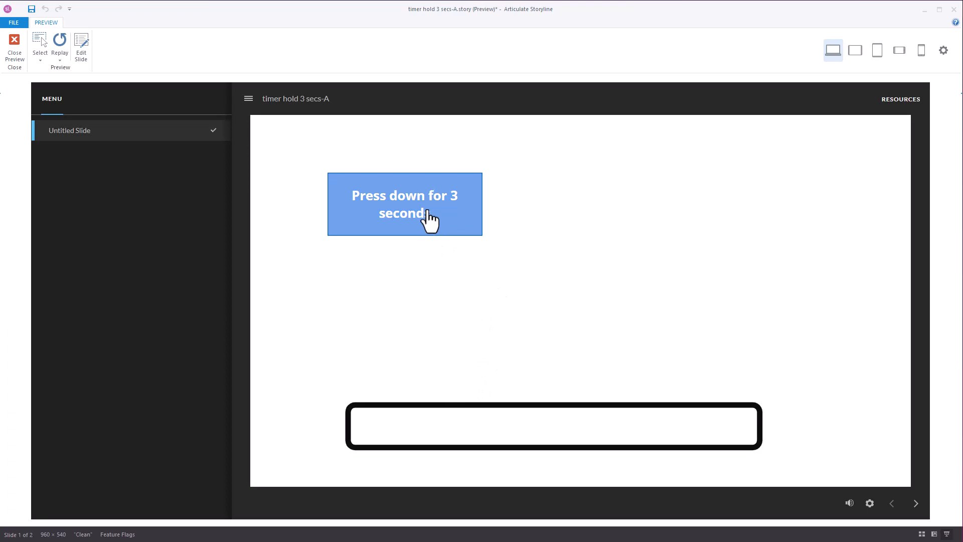
drag(427, 210, 425, 207)
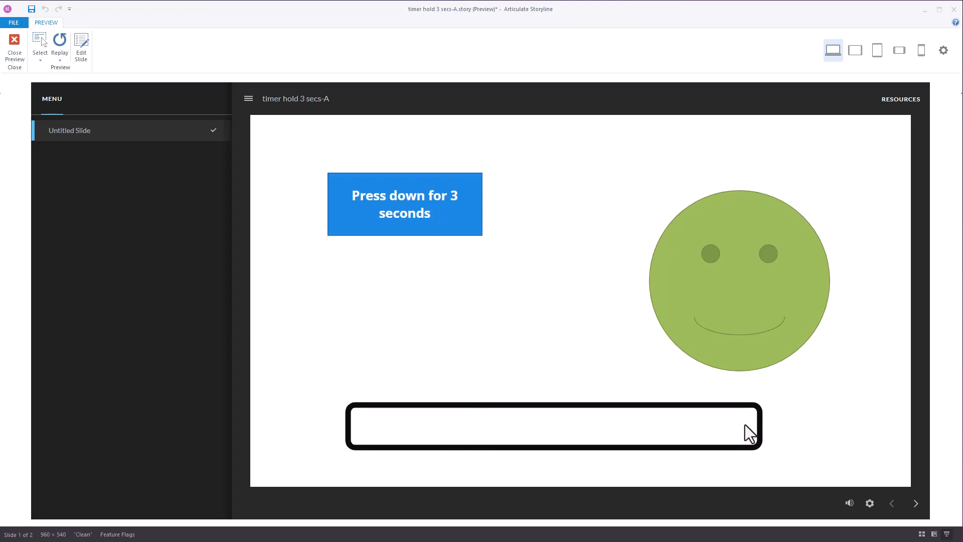
click(15, 41)
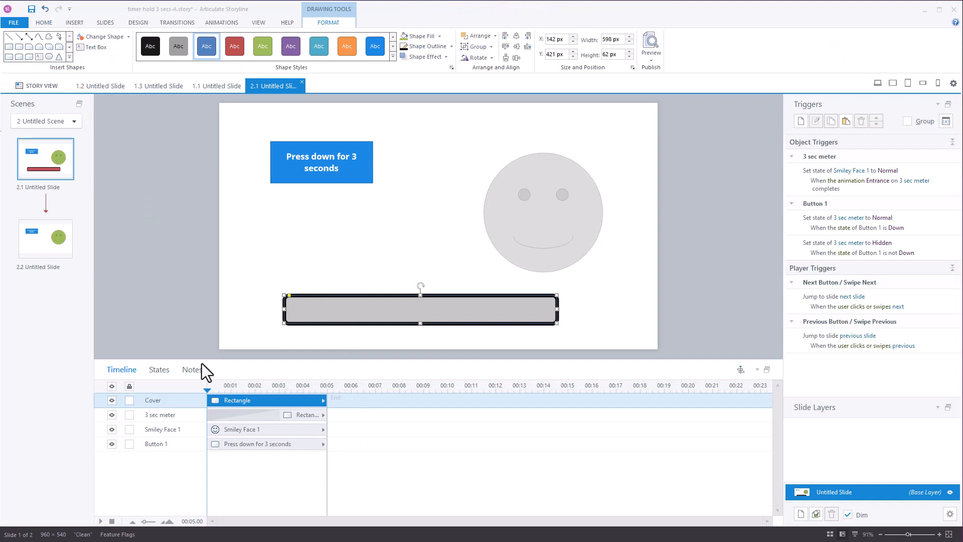
- Add a custom state named completed to the Cover rectangle
click(161, 371)
click(138, 392)
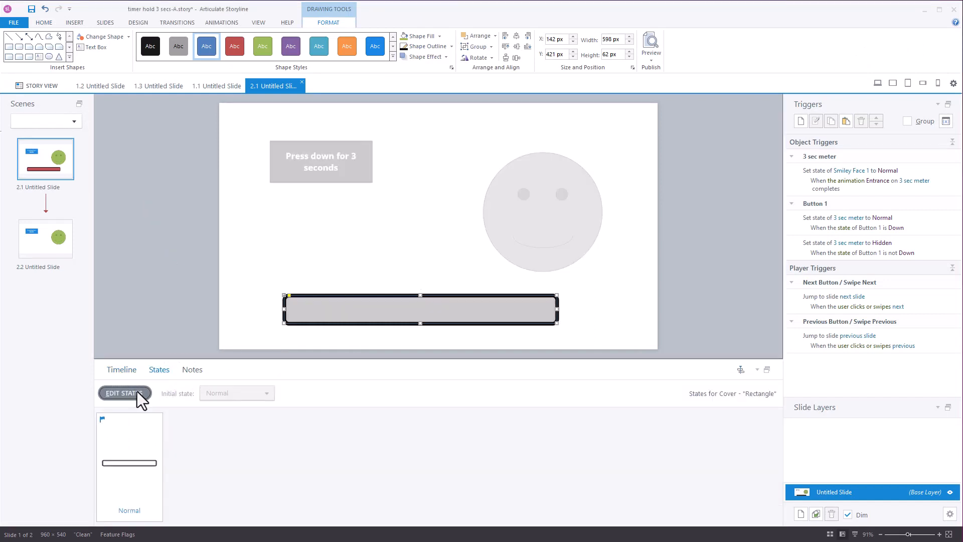
click(153, 396)
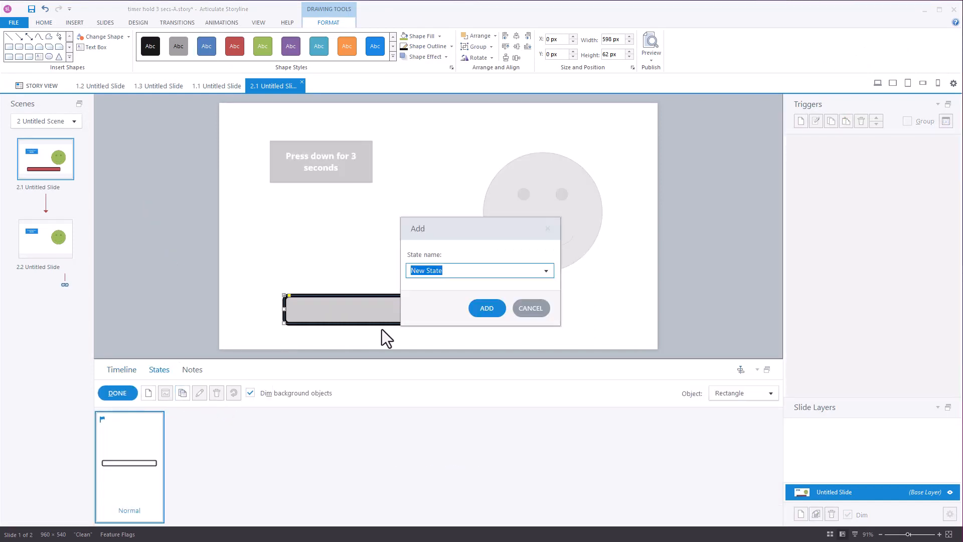
text(completed)
click(487, 312)
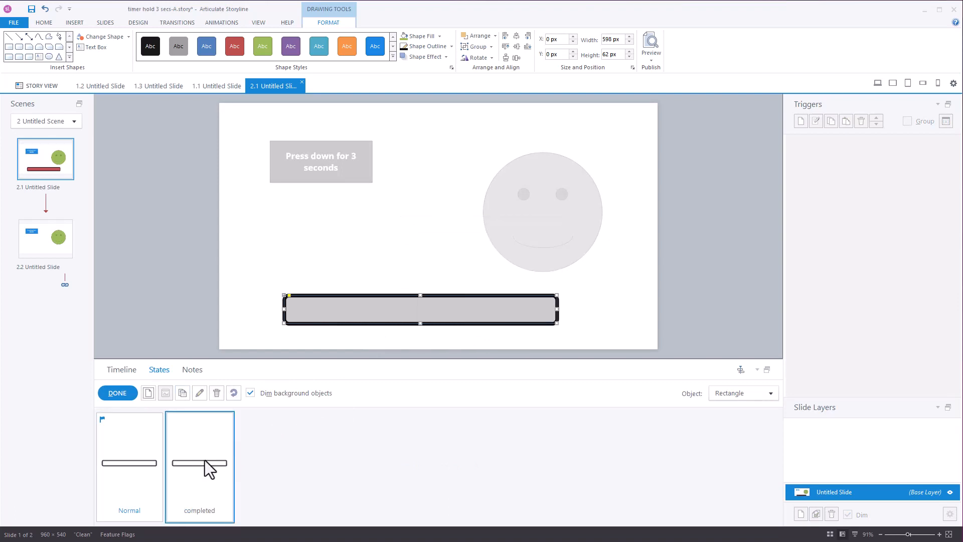
- Try the red preset shape style on Cover's completed state, and undo the change
click(234, 46)
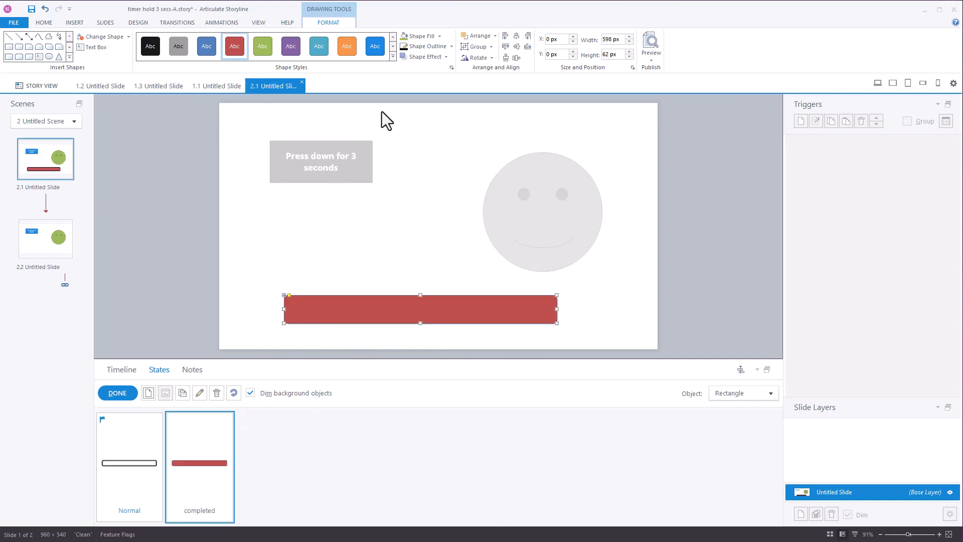
click(406, 47)
click(176, 267)
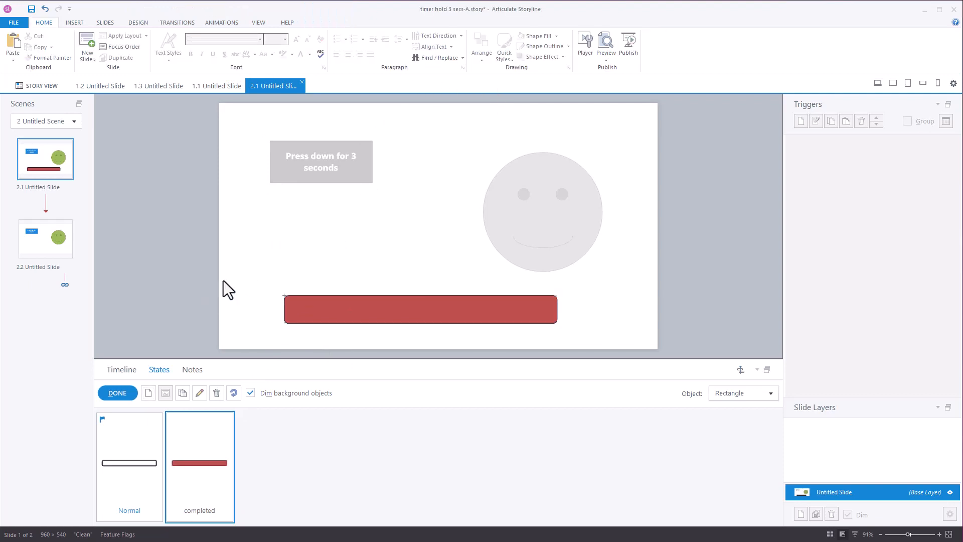
click(44, 9)
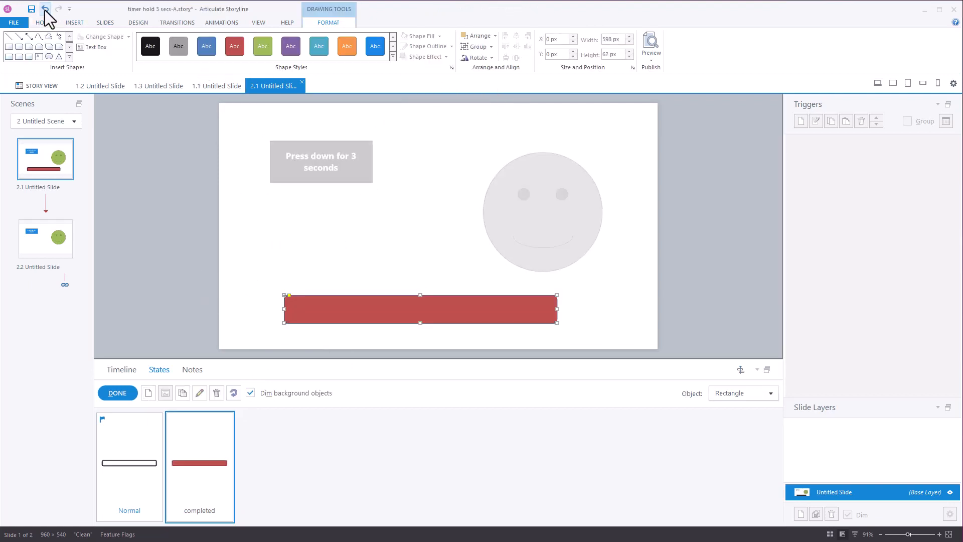
click(48, 9)
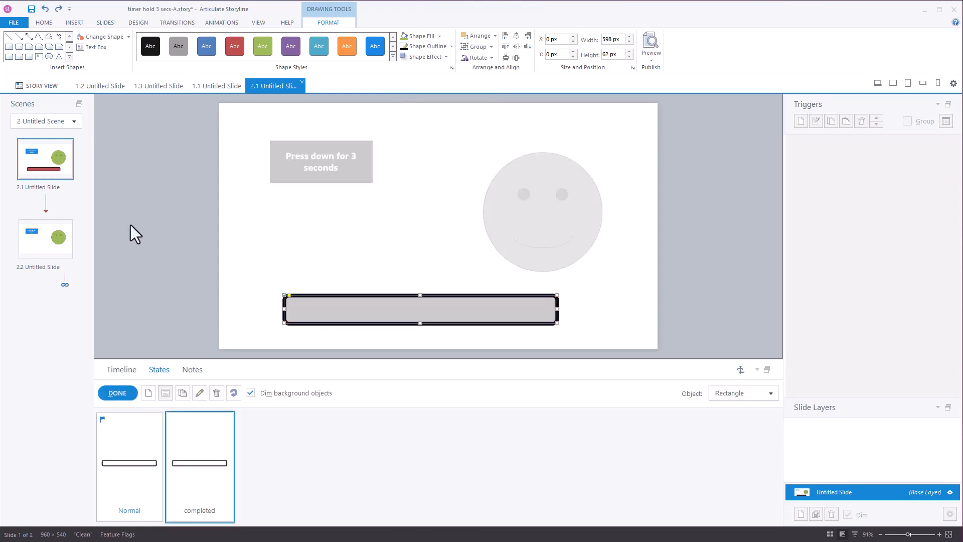
click(152, 295)
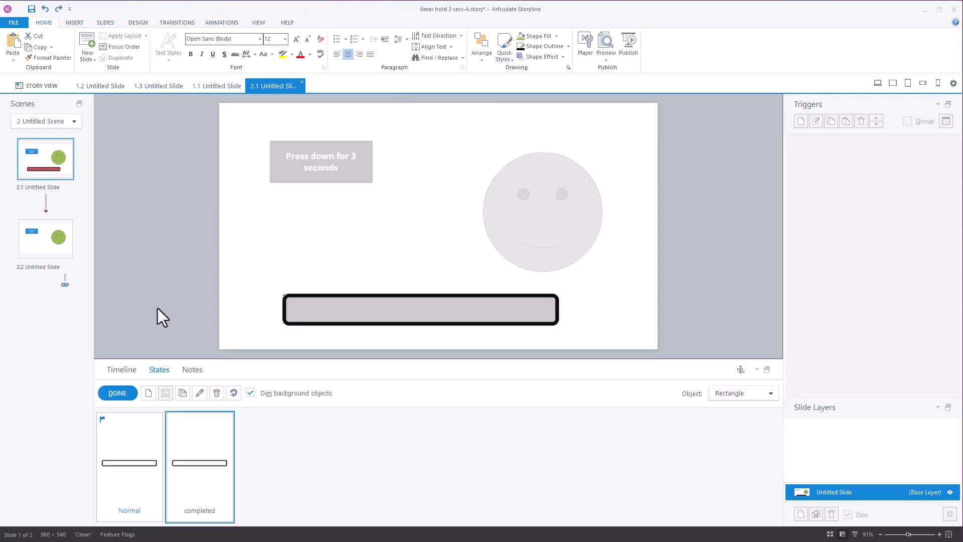
- Fill the rectangle in Cover's completed state with red #C0504D, keeping its thick outline, and finish editing the states
click(308, 296)
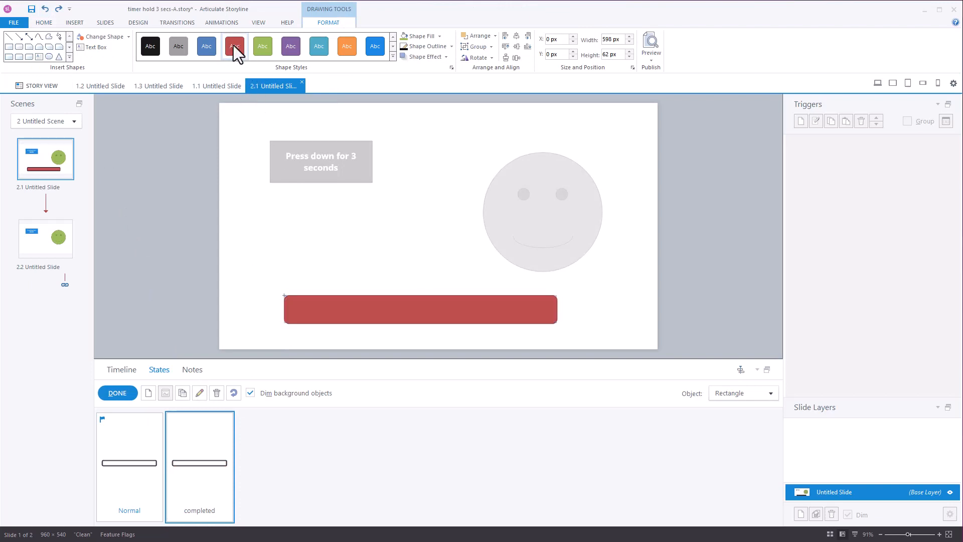
click(440, 37)
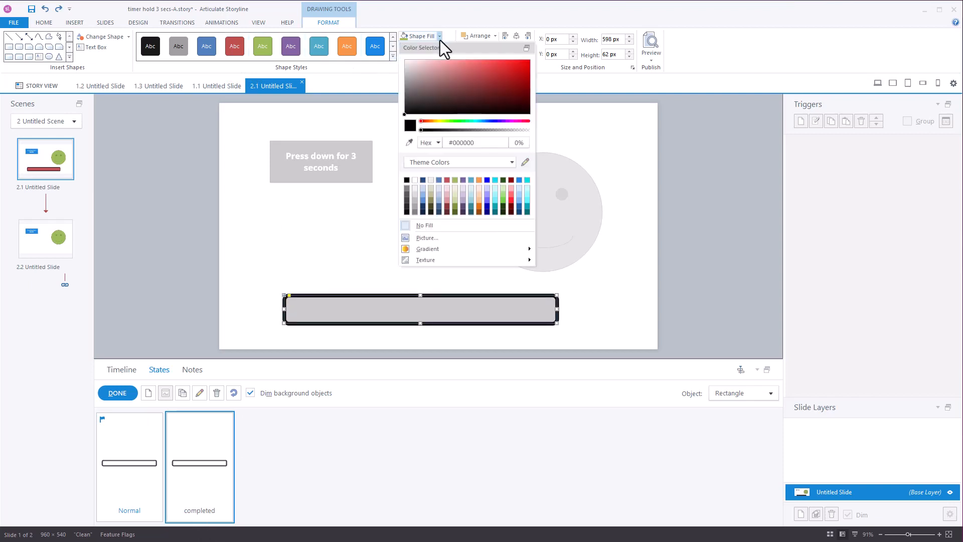
click(447, 181)
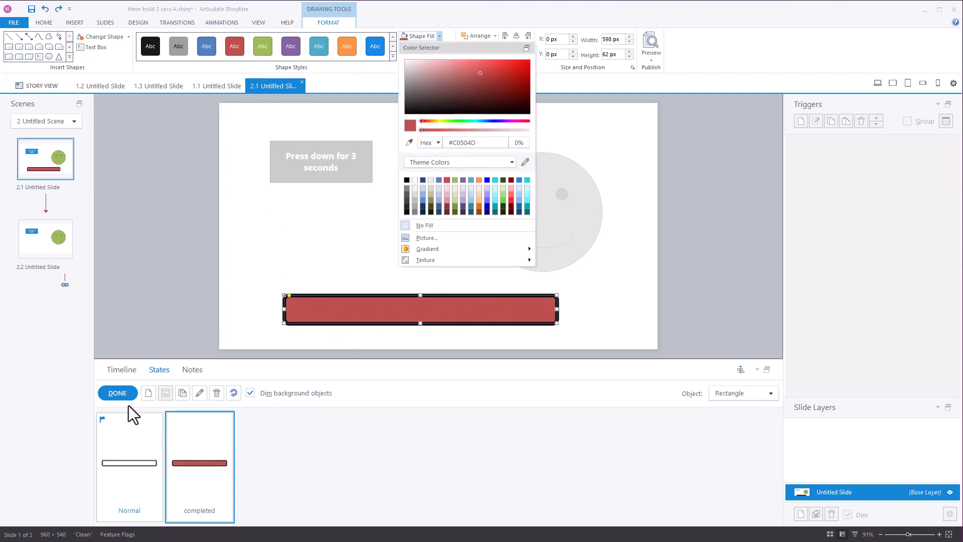
click(116, 396)
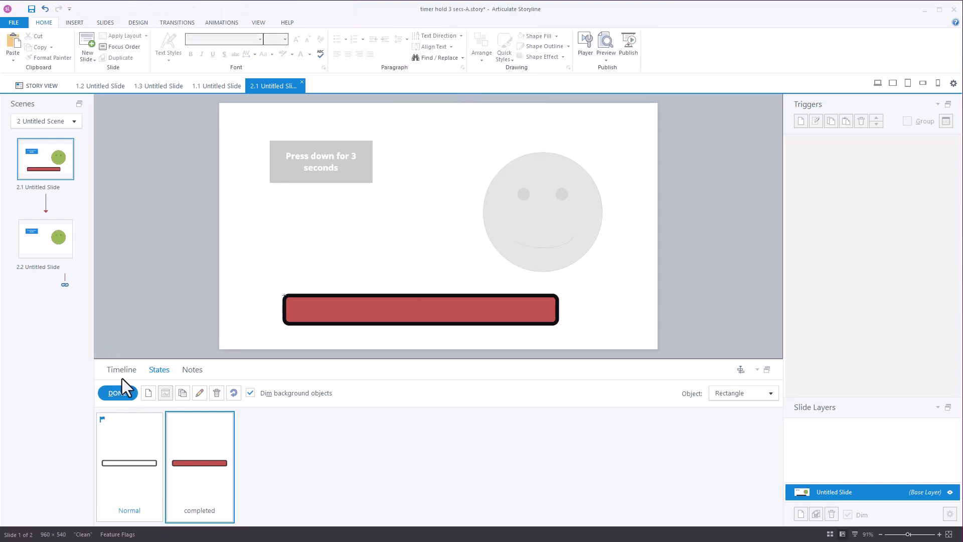
click(118, 394)
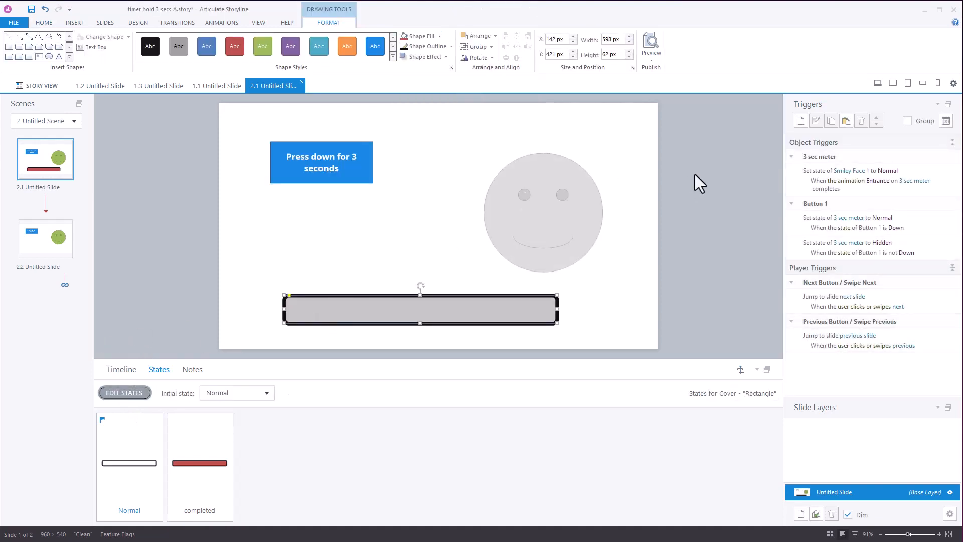
- Add a trigger that sets Cover's state to completed when the Entrance animation on 3 sec meter completes
click(801, 121)
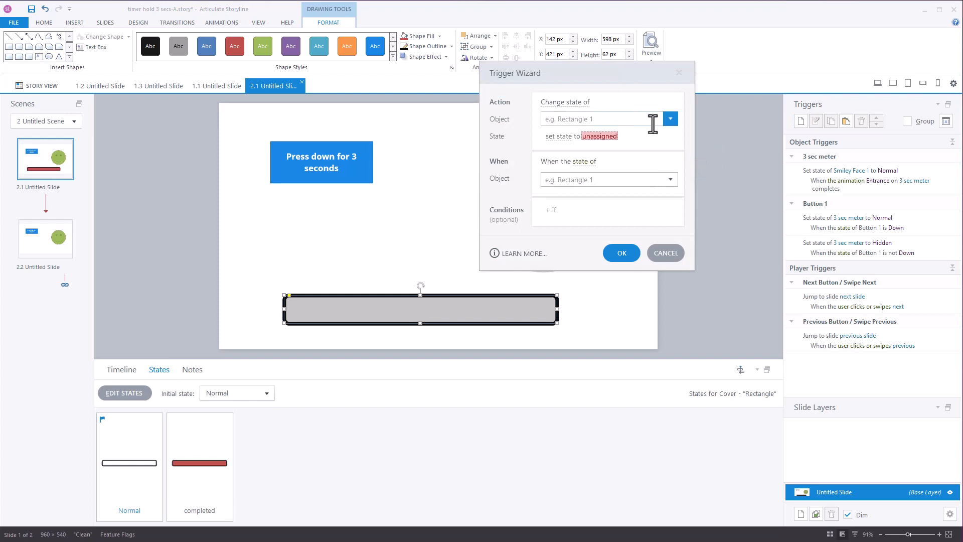
click(670, 119)
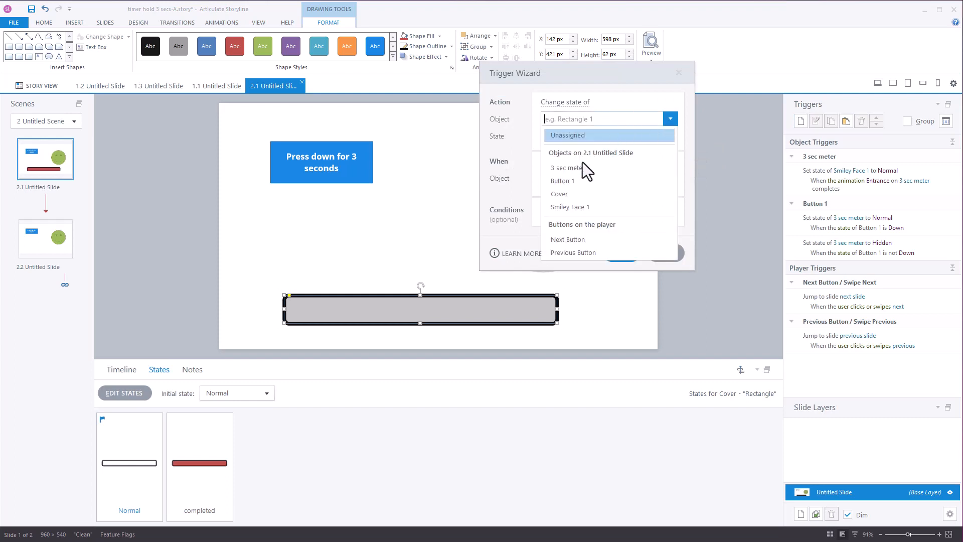
click(565, 194)
click(593, 132)
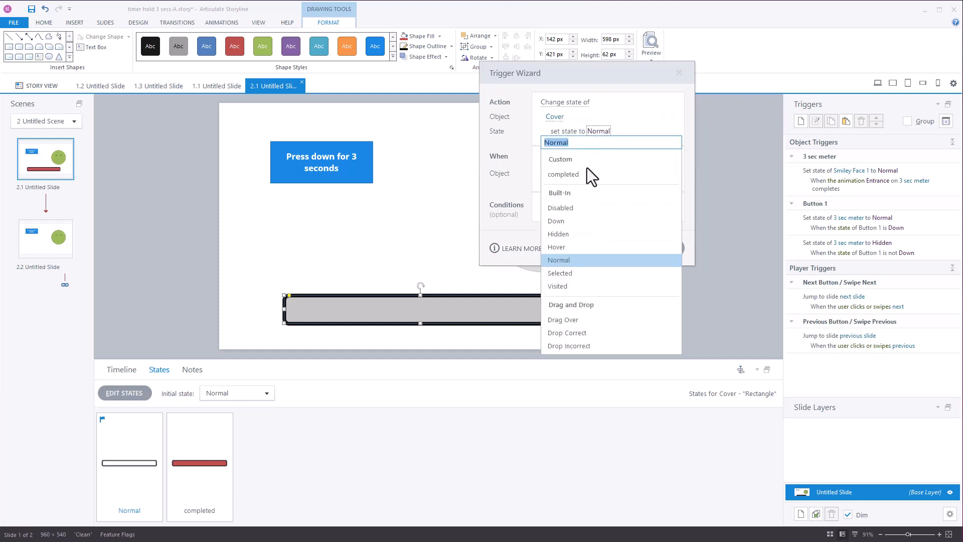
click(573, 173)
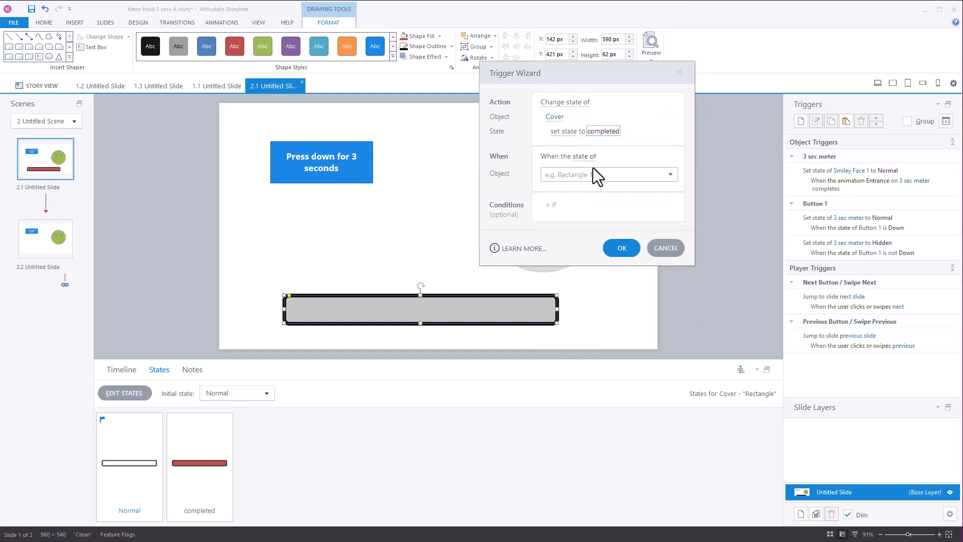
click(590, 162)
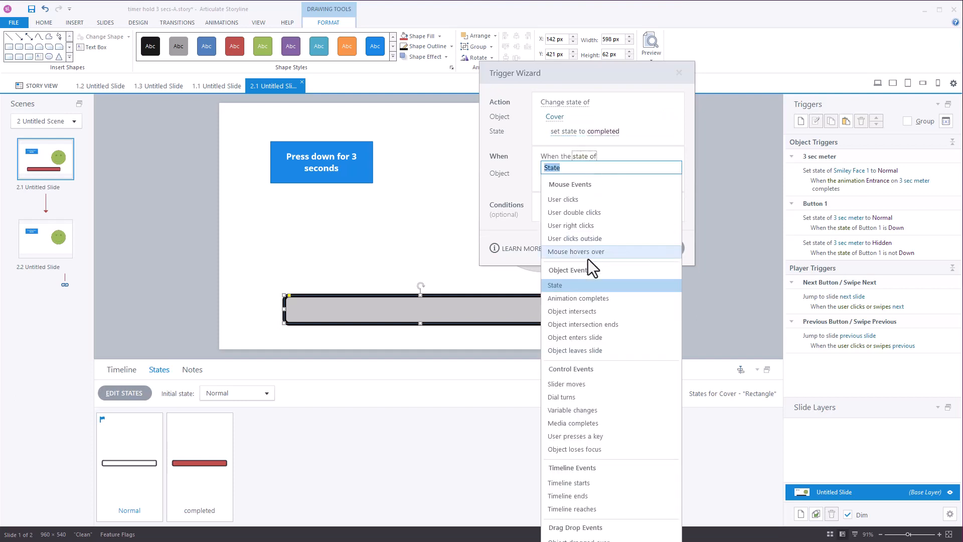
click(580, 304)
click(554, 172)
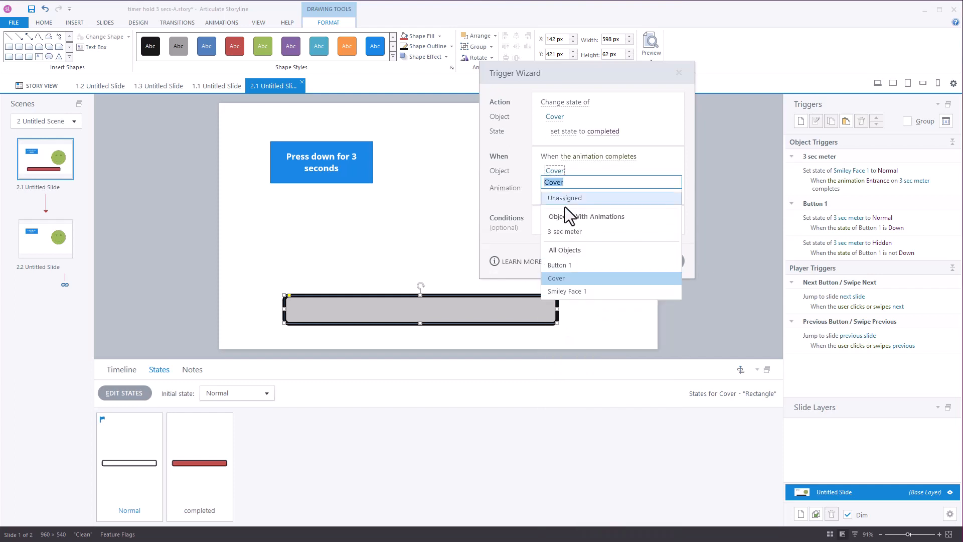
click(562, 234)
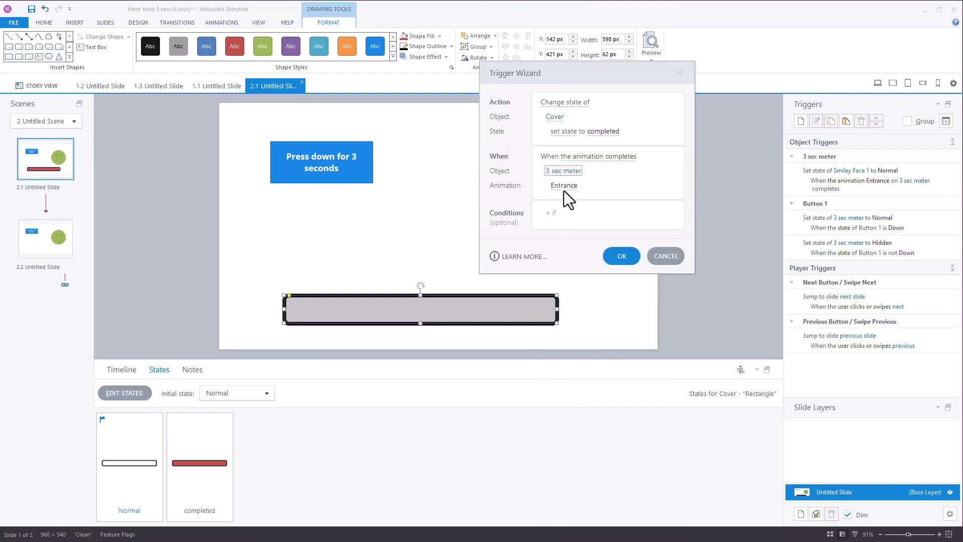
click(620, 257)
- Preview the slide, test holding the button until the meter completes and using it again, and close the preview
click(649, 62)
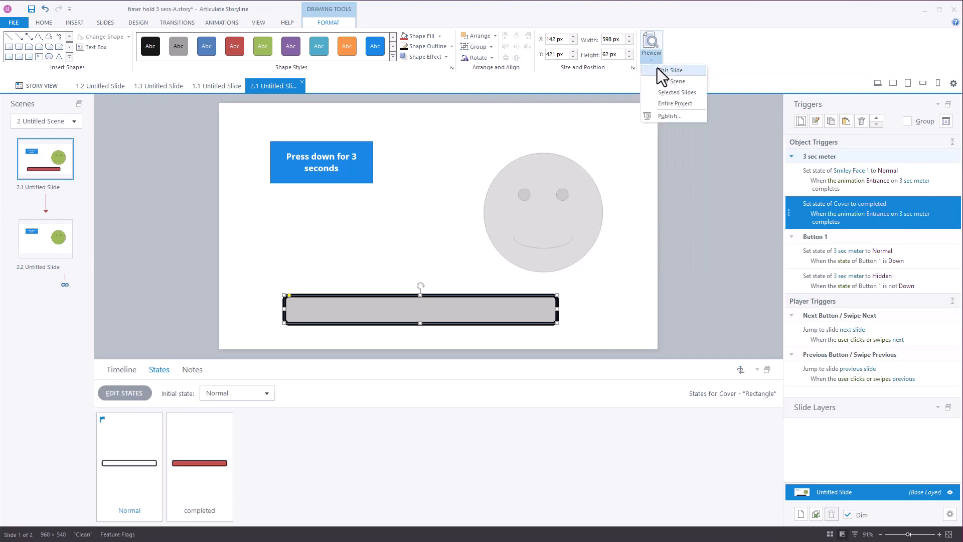
click(658, 69)
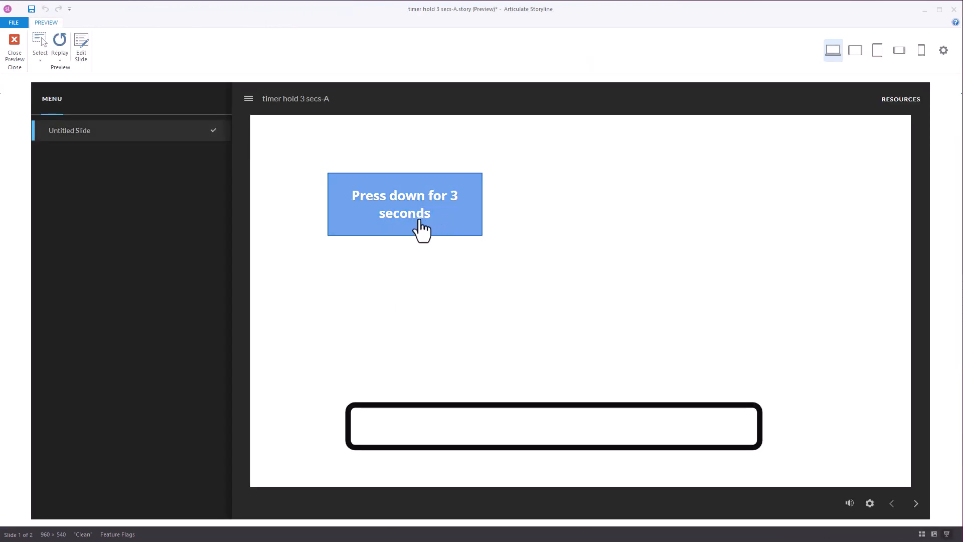
drag(420, 220, 420, 221)
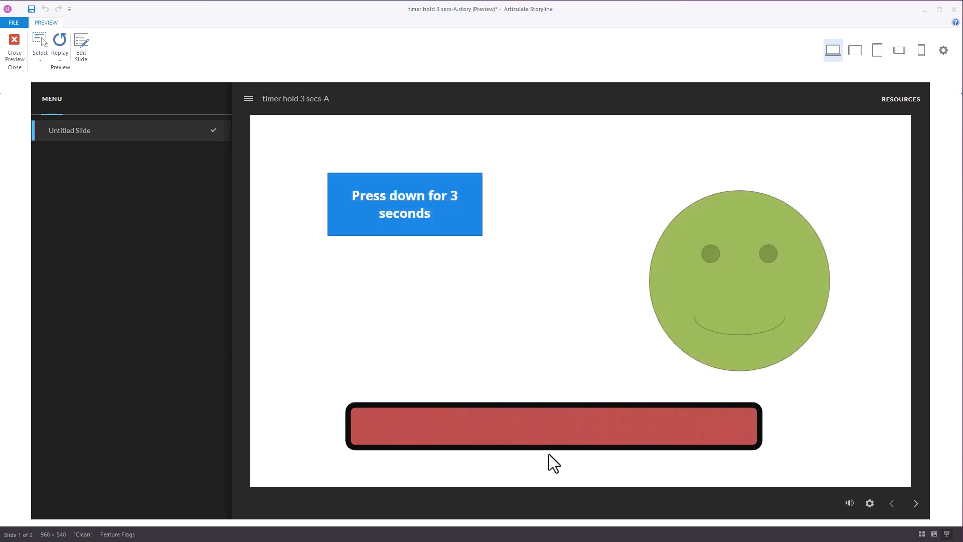
drag(441, 215, 436, 233)
drag(423, 196, 423, 195)
click(22, 53)
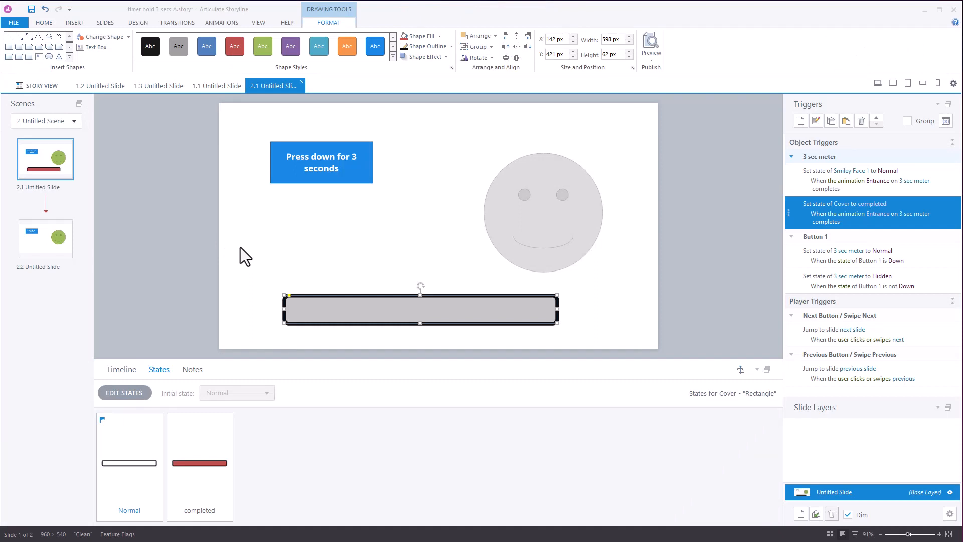
- Draw a small rectangle beside the button, near the upper-left corner of slide 2.2, and show the slide's timeline
click(34, 246)
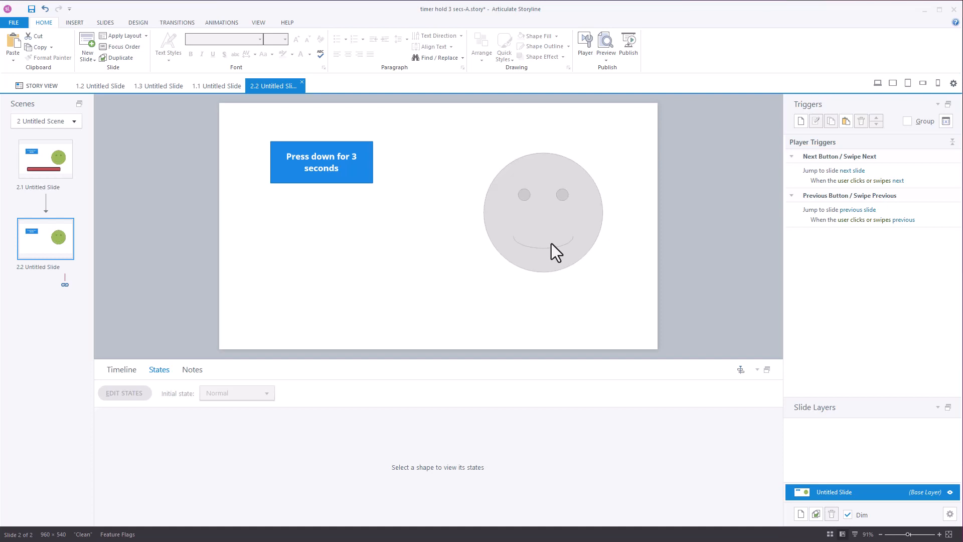
click(76, 23)
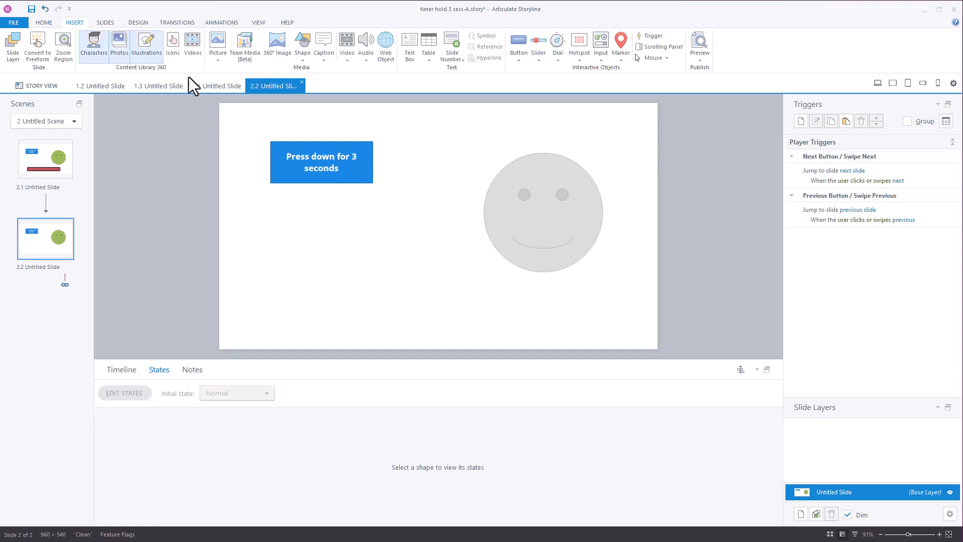
click(302, 57)
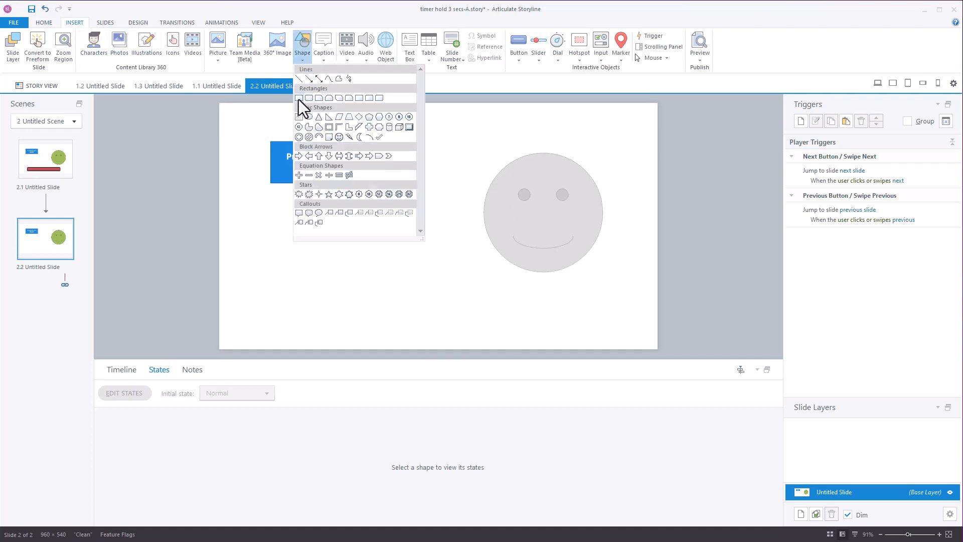
click(299, 99)
click(303, 57)
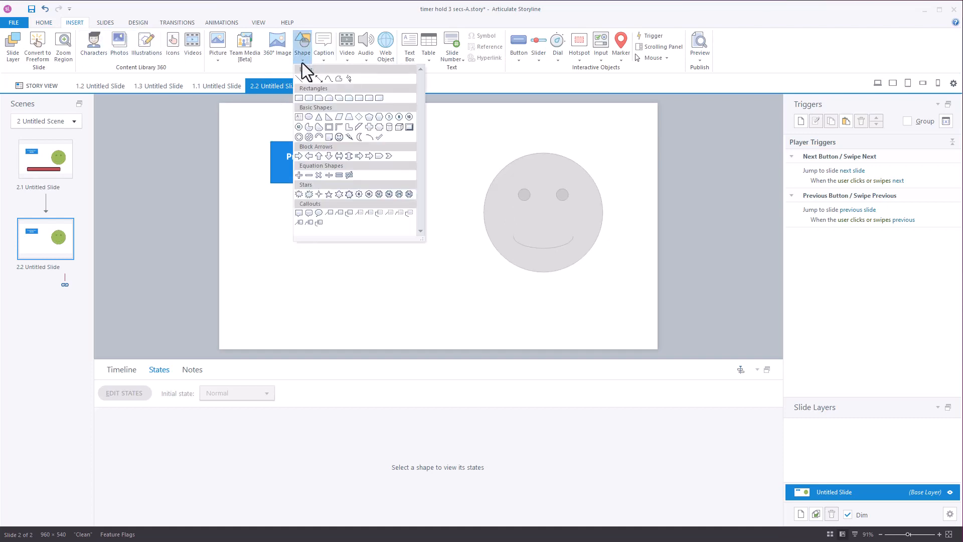
click(299, 98)
drag(224, 131, 254, 142)
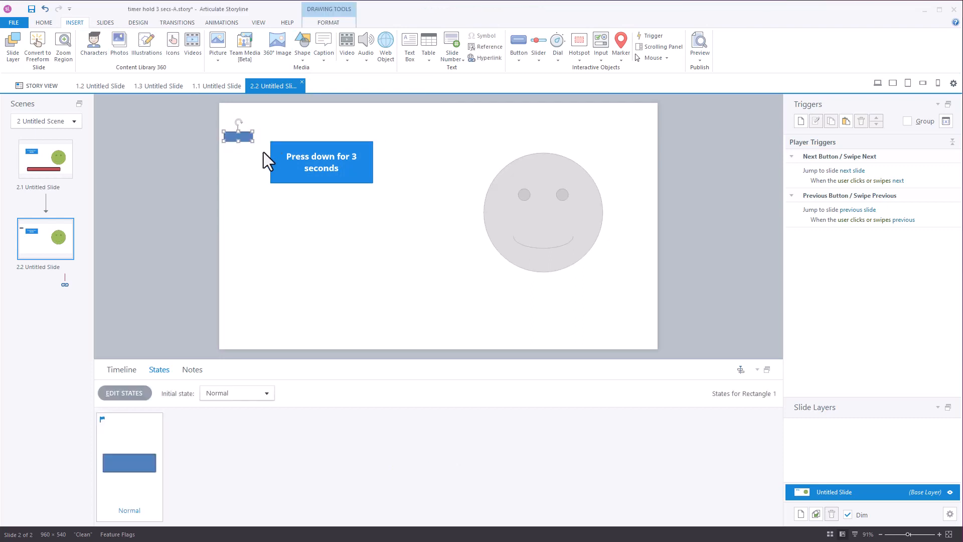
click(122, 371)
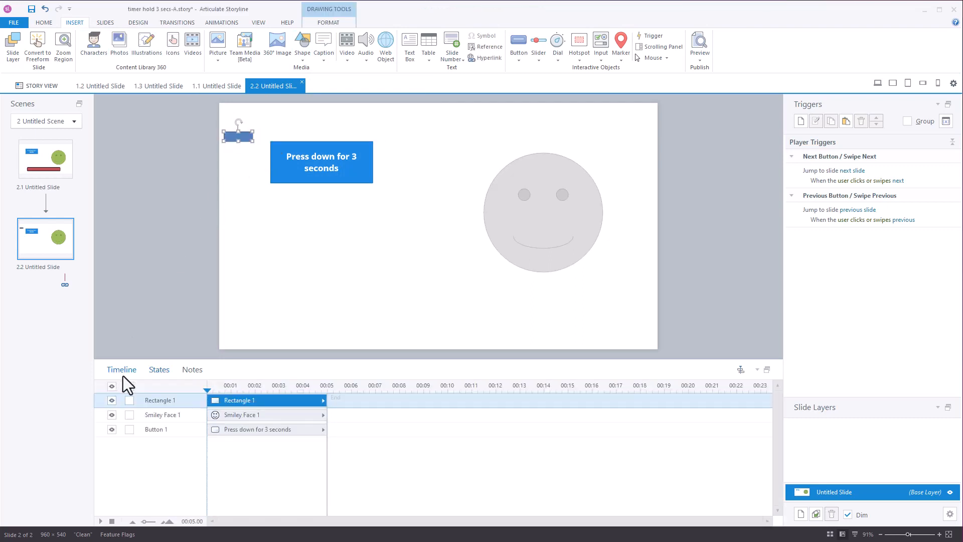
- Rename the small rectangle on slide 2.2 as timer in the timeline
double_click(164, 400)
text(timer)
click(213, 187)
- Add a straight line motion path running downward from the timer rectangle
click(234, 143)
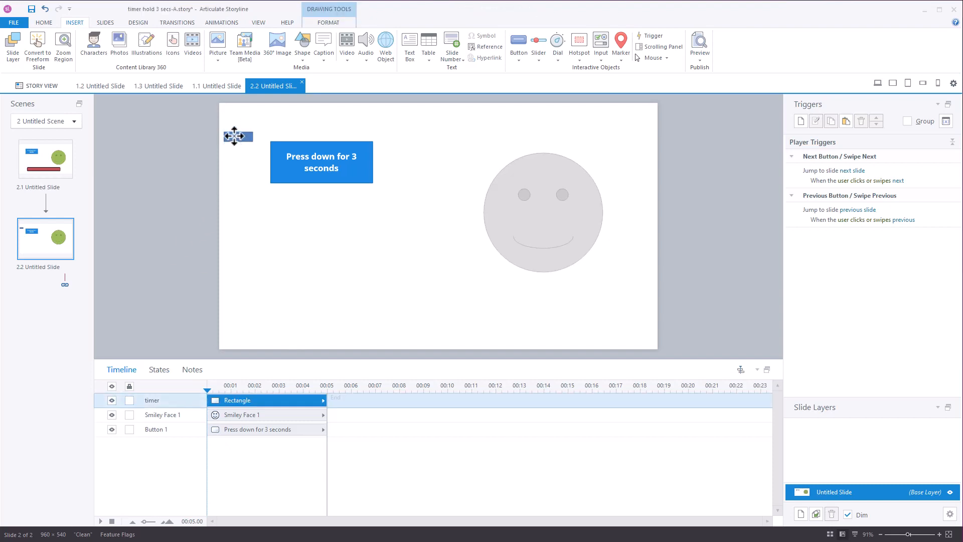
click(220, 23)
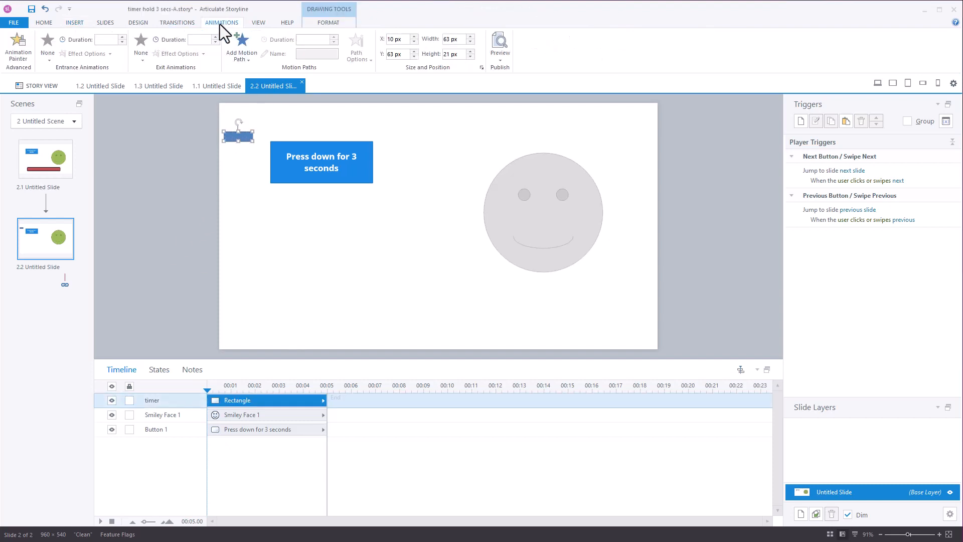
click(246, 58)
click(244, 91)
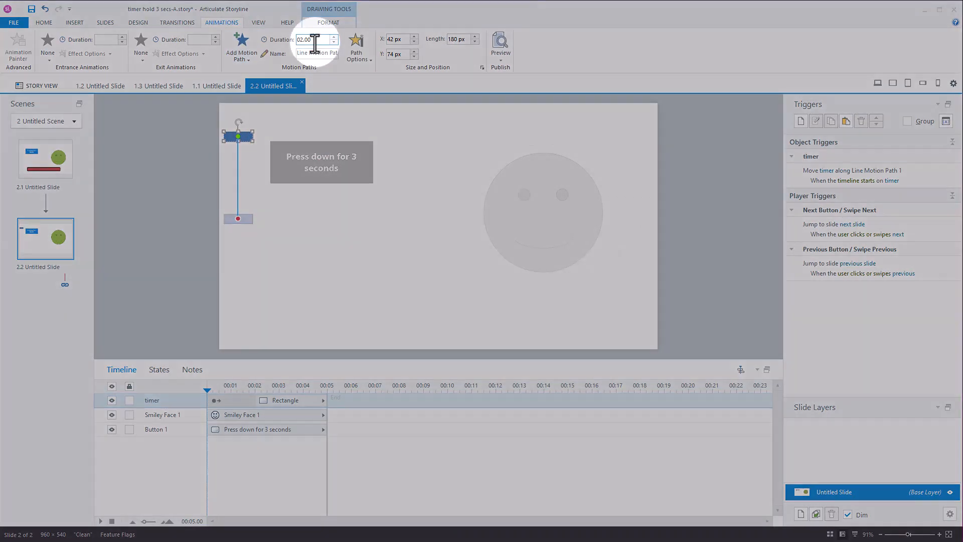
- Set the timer rectangle's motion path duration to 1 second and name the path timer path
click(315, 40)
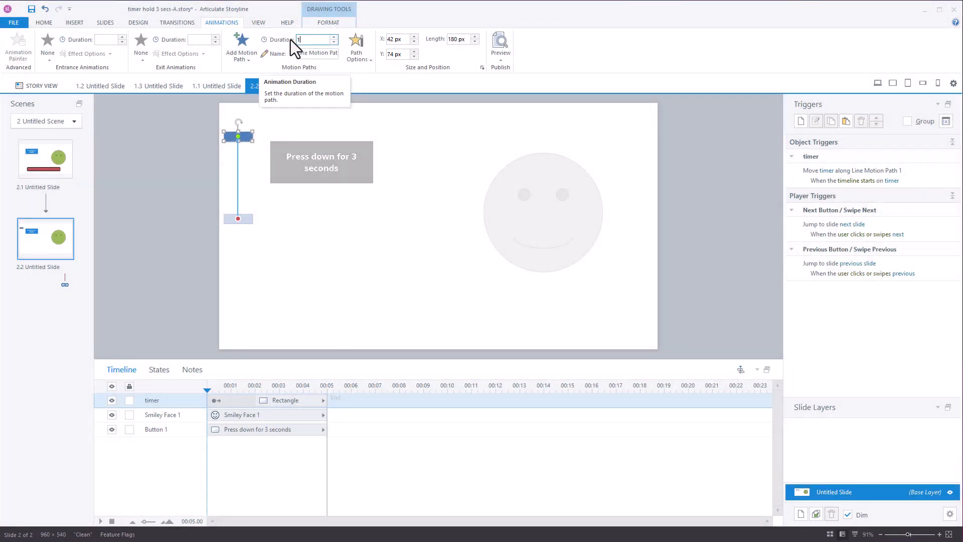
text(1)
click(322, 54)
triple_click(311, 53)
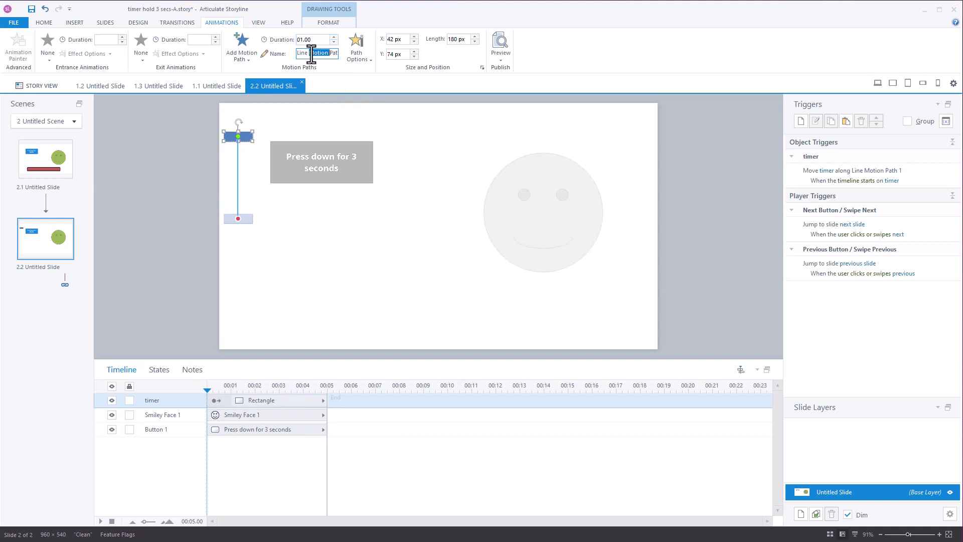
text(timer path)
click(192, 175)
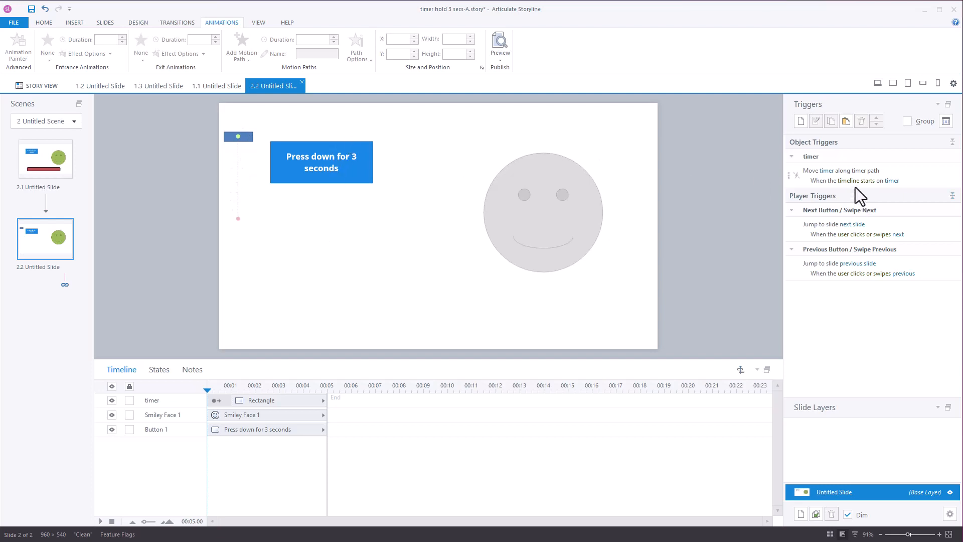
- Change the trigger that moves timer along timer path so it runs when the state of Button 1 is Down
click(909, 186)
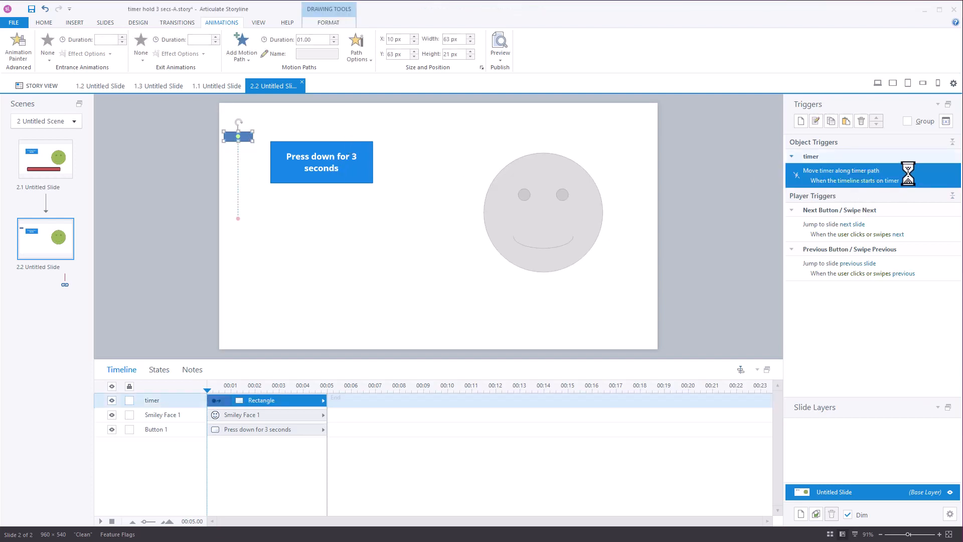
double_click(815, 167)
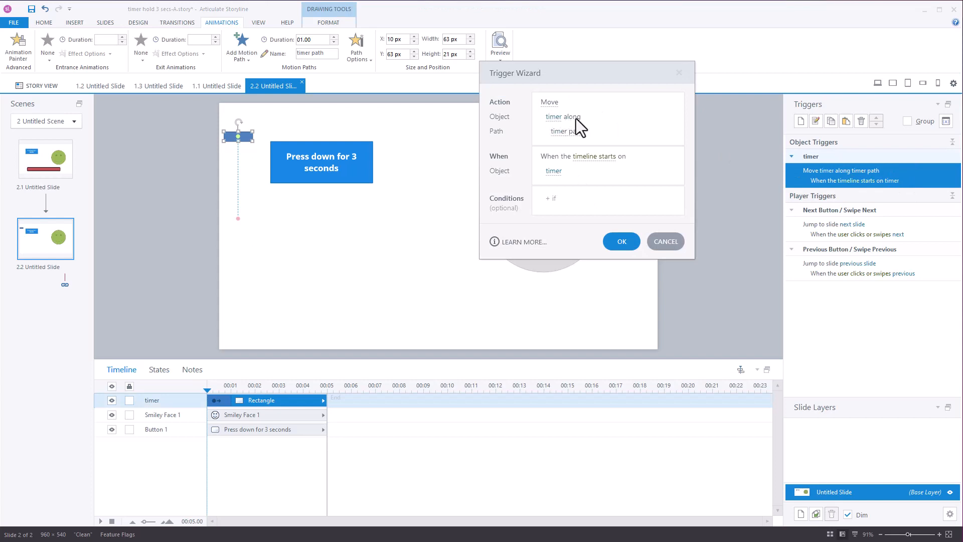
click(591, 157)
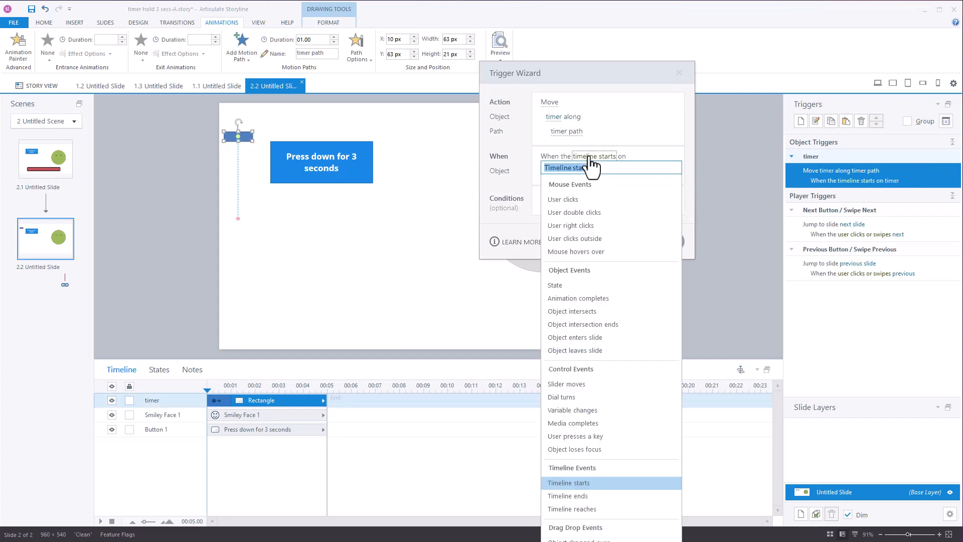
click(571, 283)
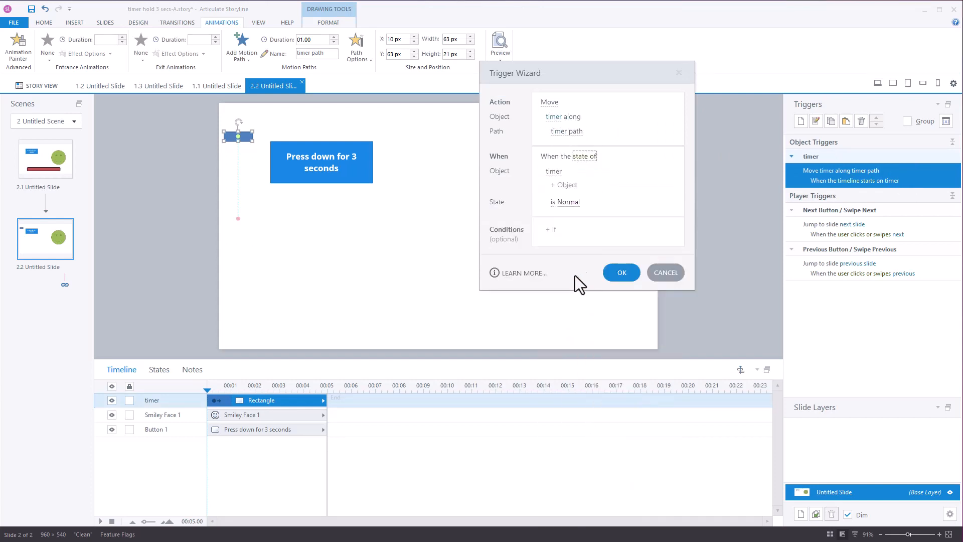
click(556, 171)
click(553, 216)
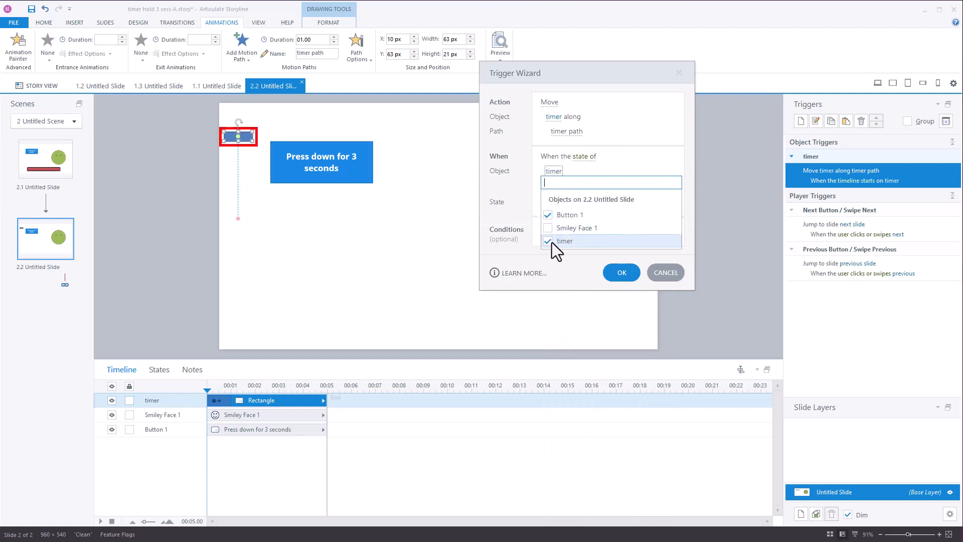
click(619, 166)
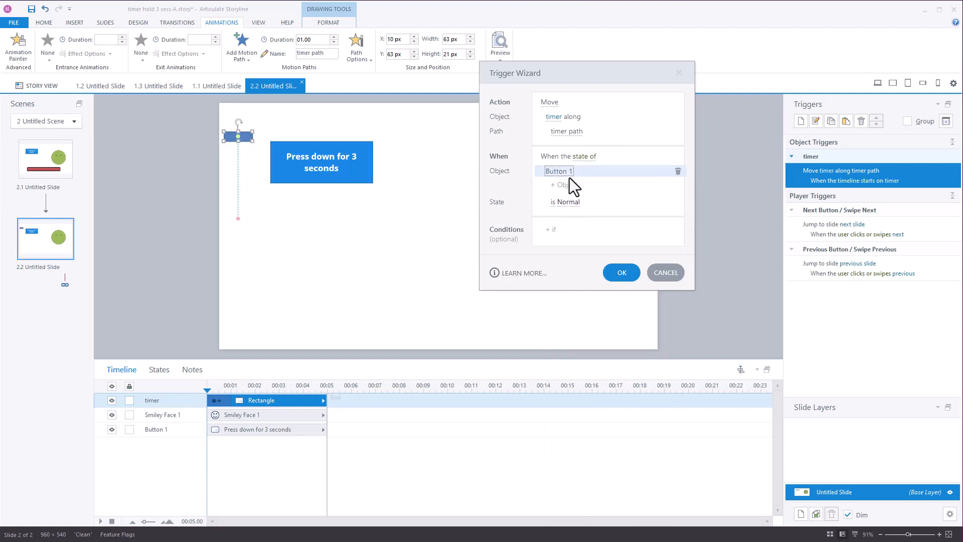
click(570, 204)
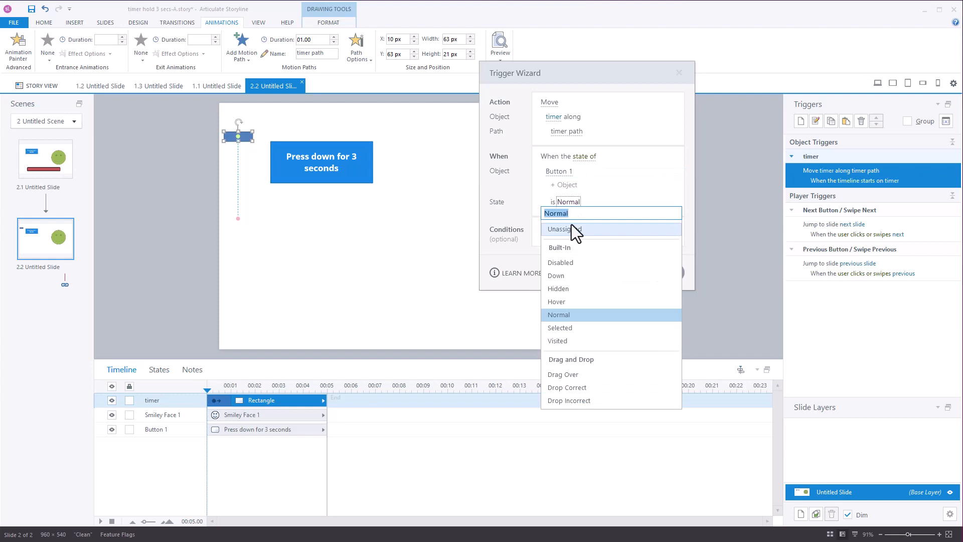
click(554, 276)
click(624, 273)
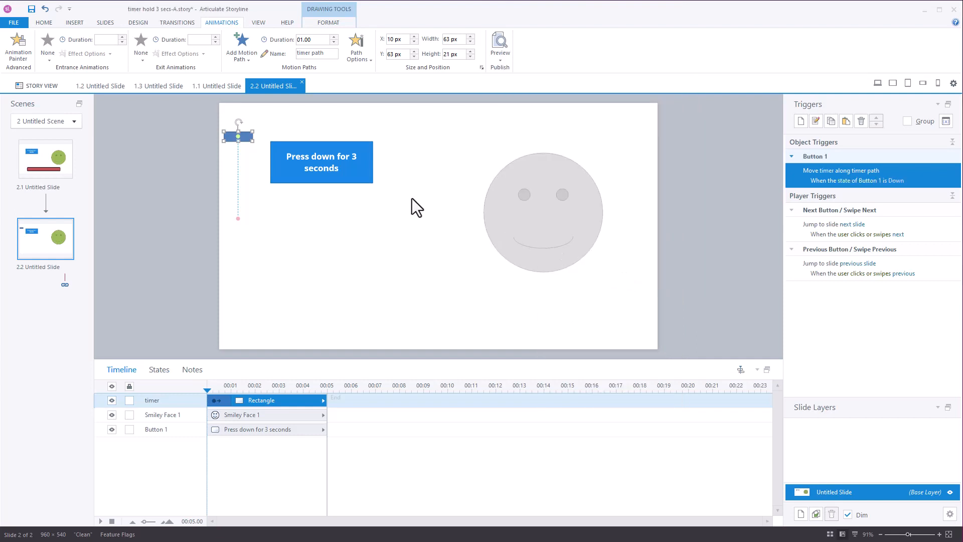
- Preview this slide, test how the timer rectangle moves when the button is held down, and close the preview
click(500, 61)
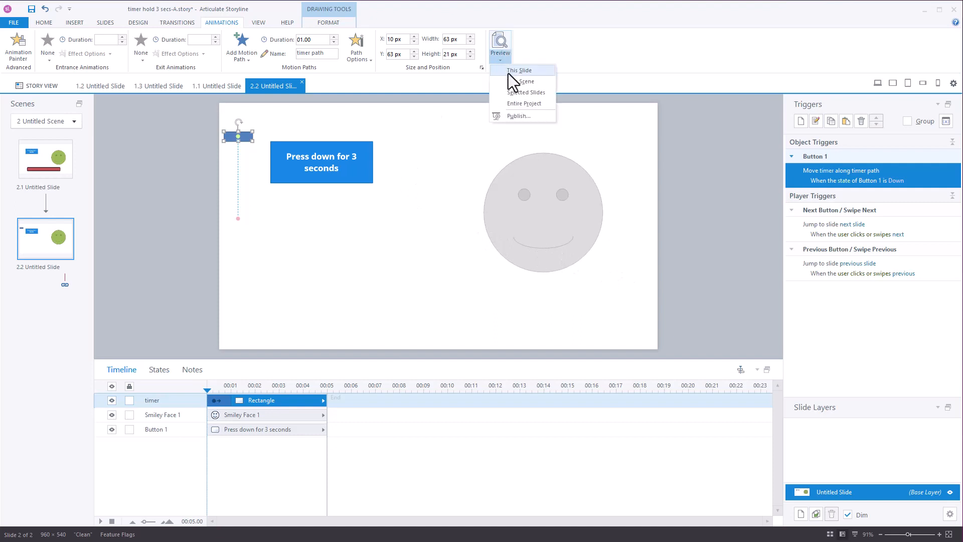
click(508, 73)
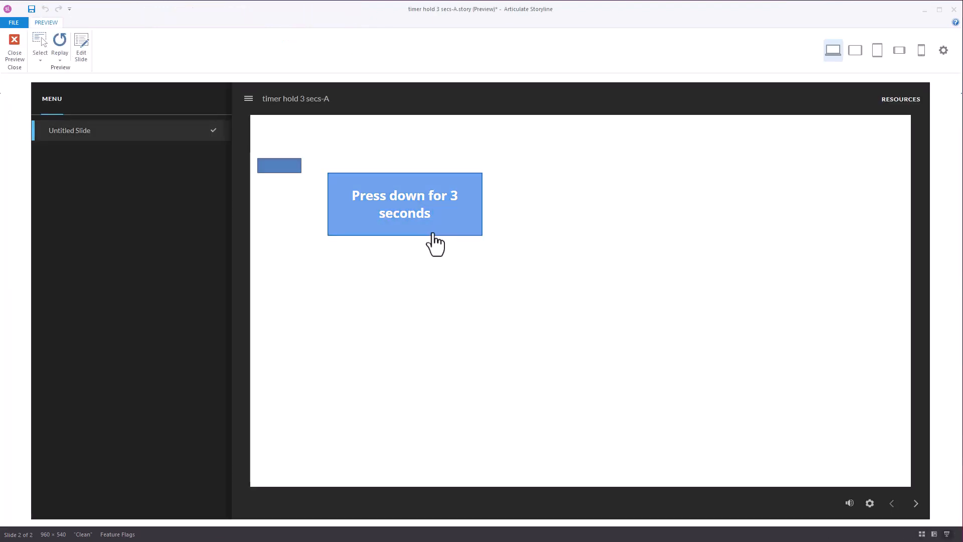
drag(434, 235, 434, 235)
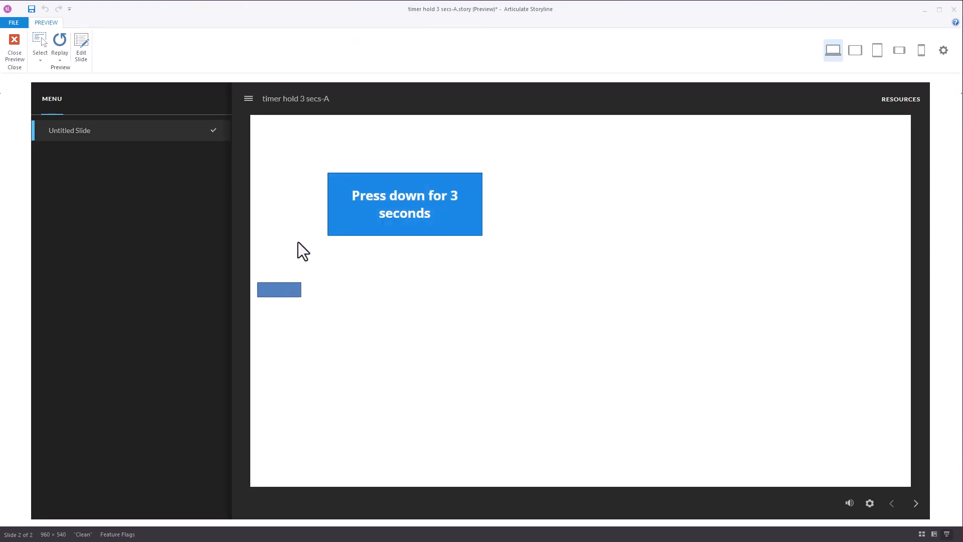
click(15, 47)
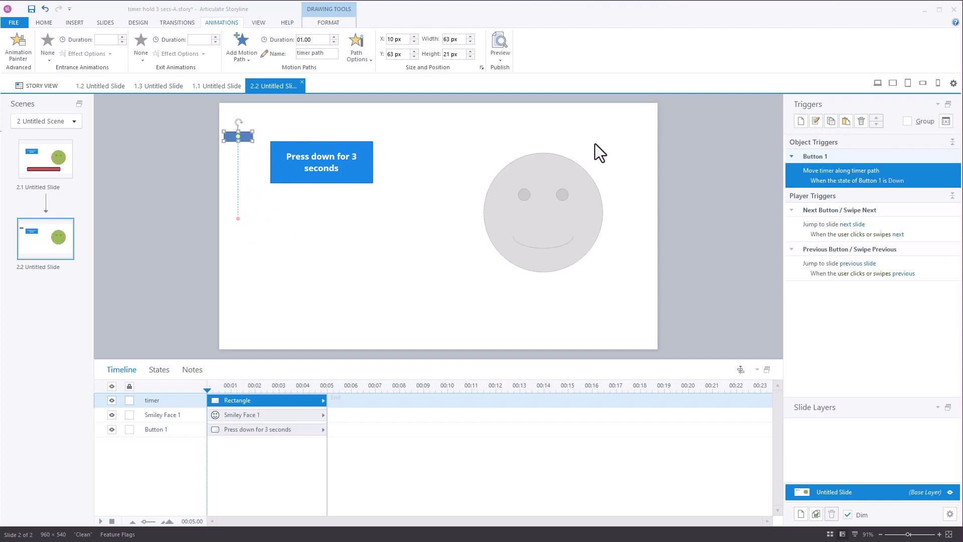
- Add a trigger that moves timer along timer path when the timer path animation on timer completes
click(801, 120)
click(571, 105)
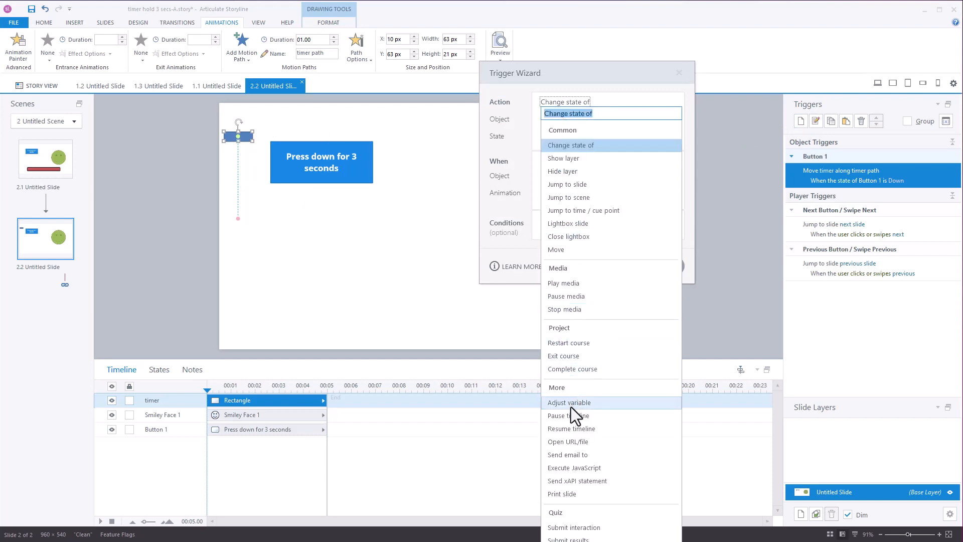
click(555, 250)
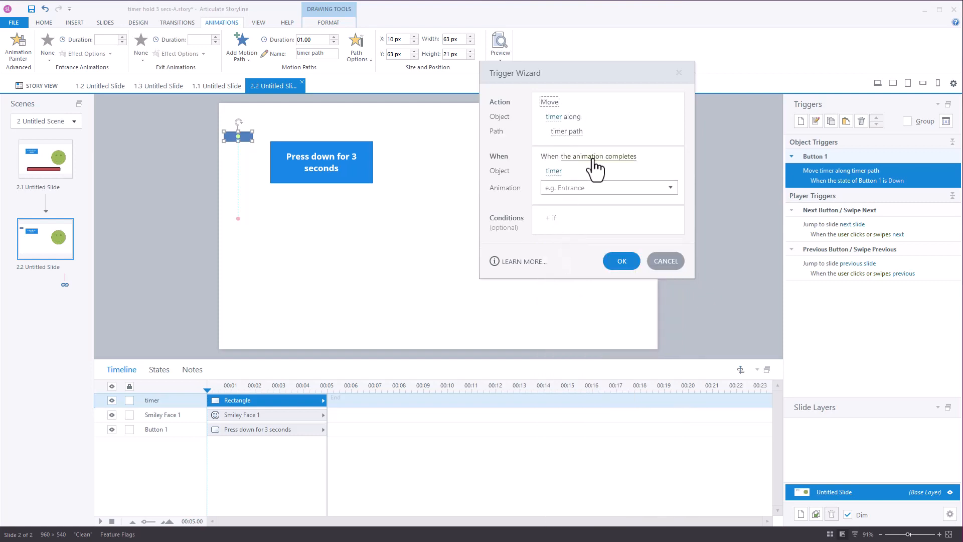
click(670, 187)
click(577, 237)
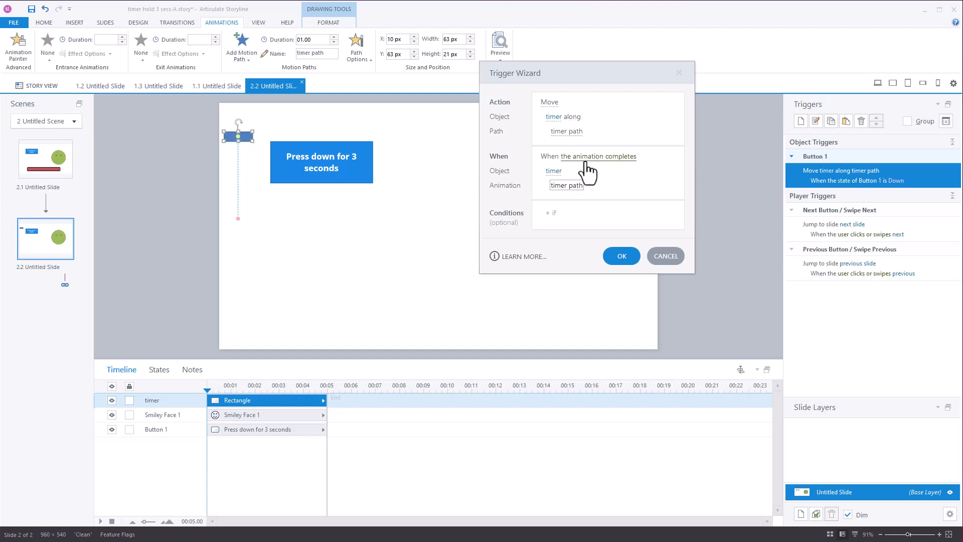
click(619, 260)
- Preview this slide to check how the timer rectangle repeats its motion path, and close the preview
click(504, 62)
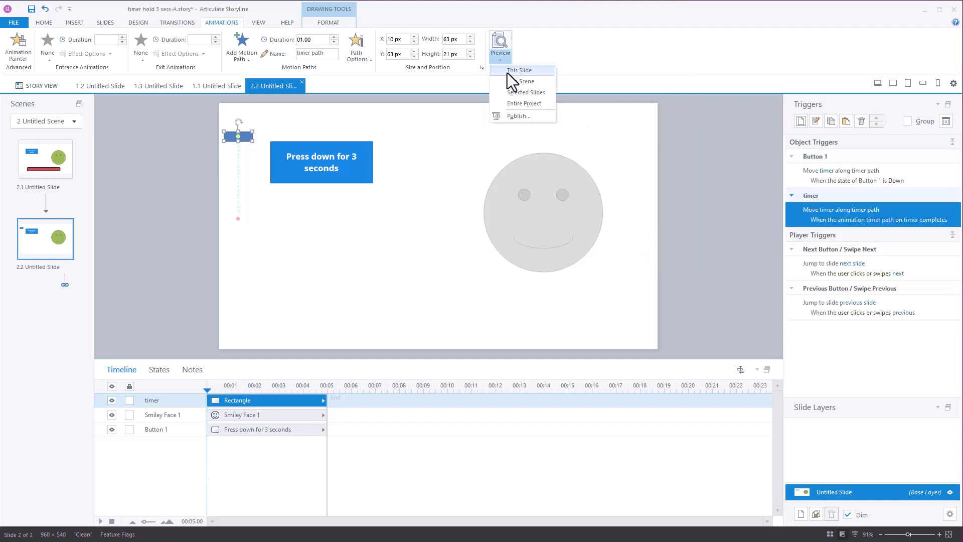
click(508, 73)
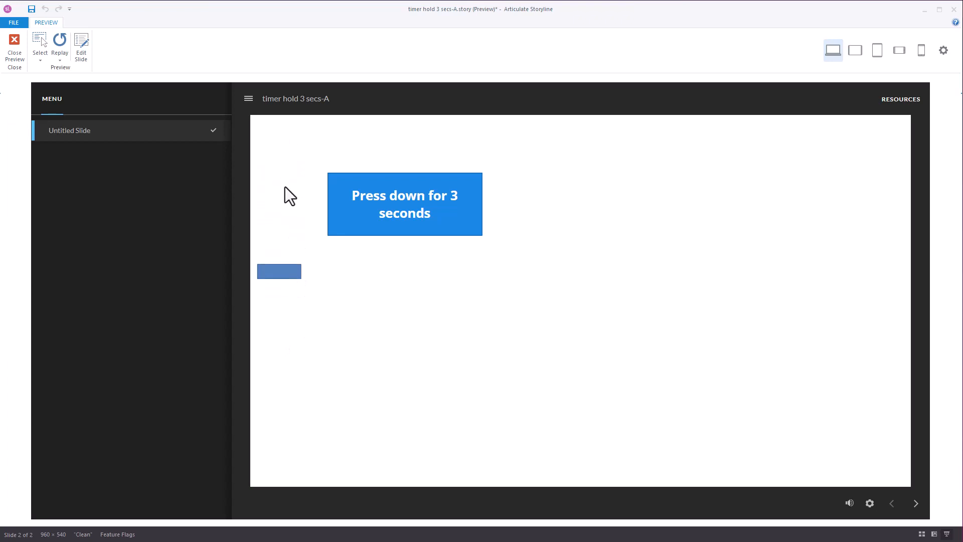
click(17, 44)
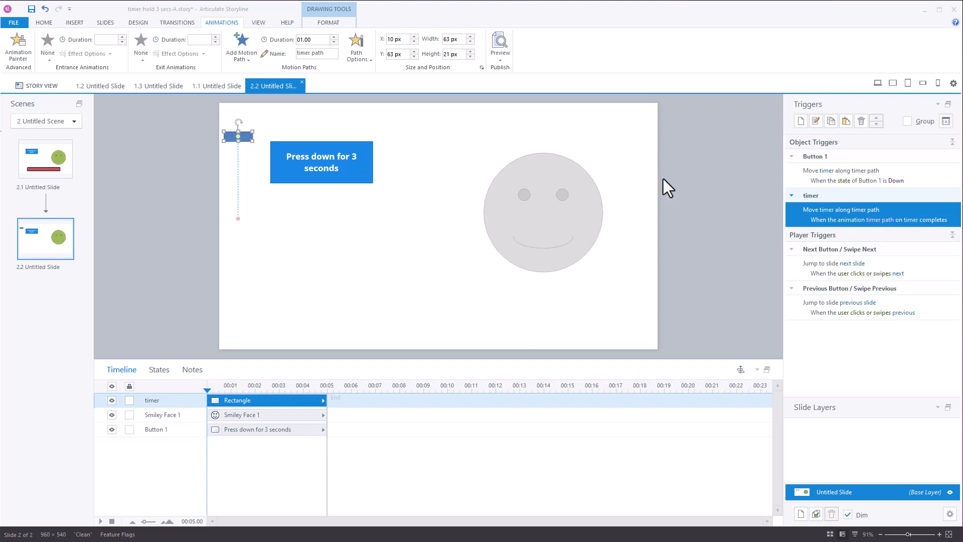
- Add a condition to timer's animation-completes trigger so it runs only if the state of Button 1 equals Down
double_click(917, 213)
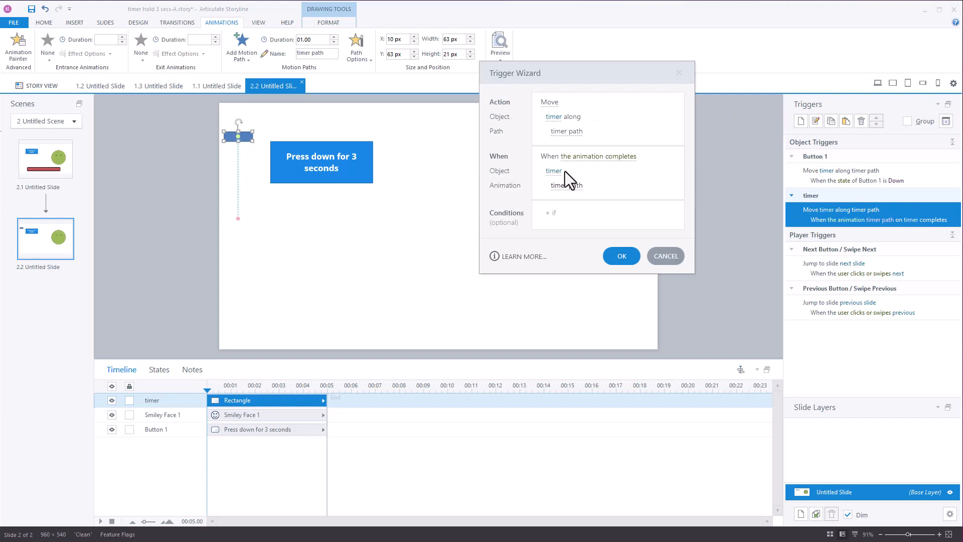
click(558, 213)
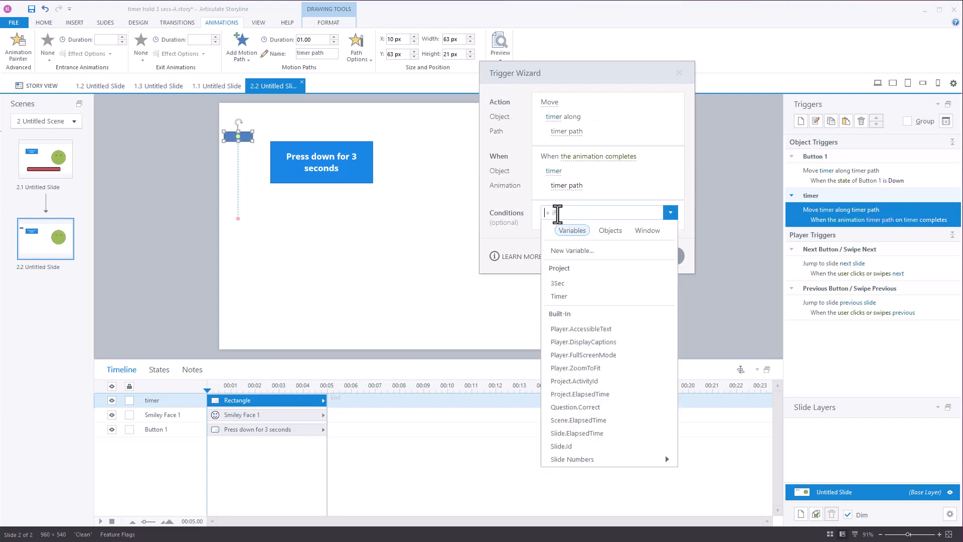
click(607, 230)
click(566, 271)
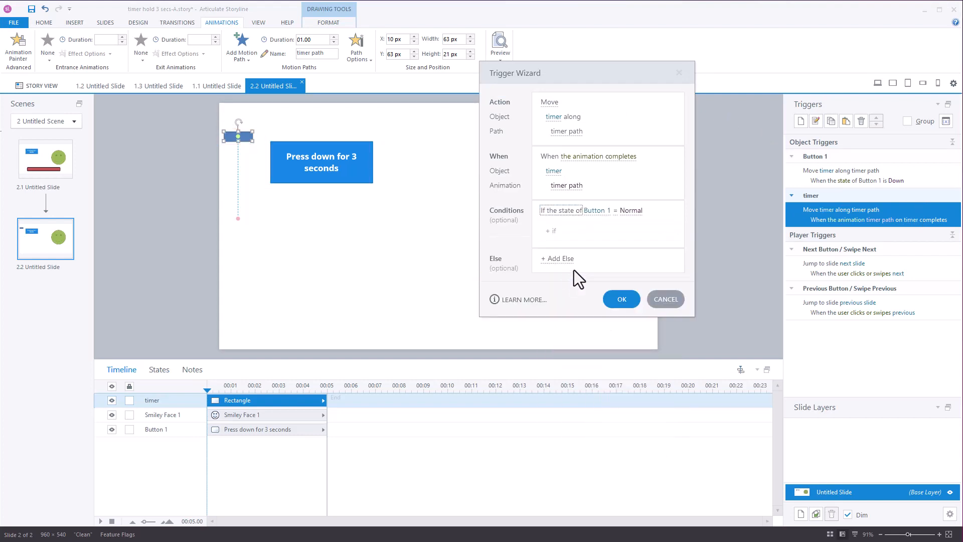
click(566, 232)
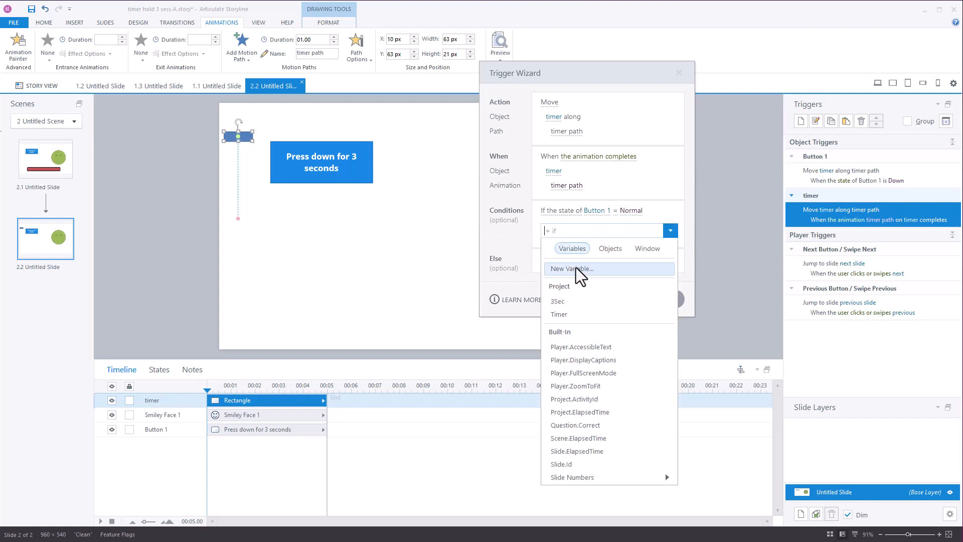
click(637, 181)
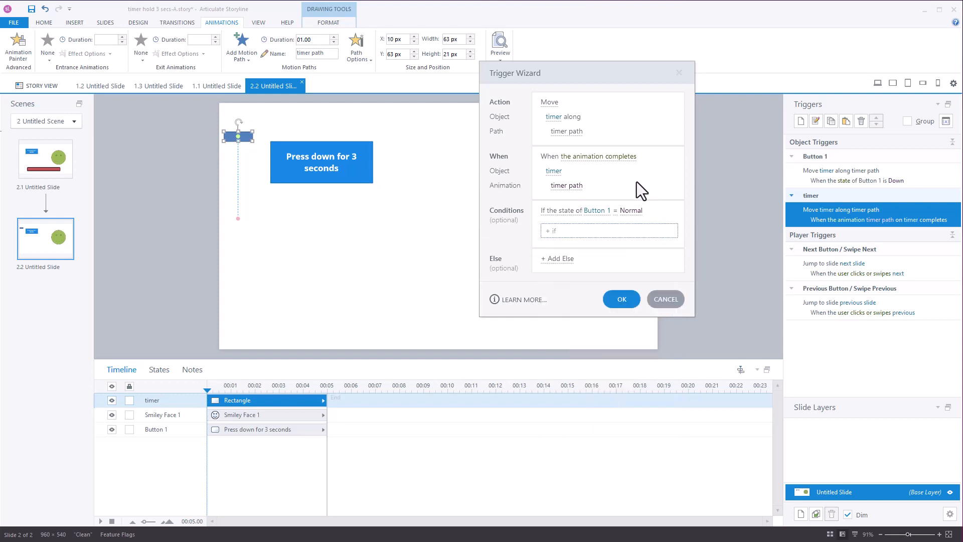
click(631, 211)
click(568, 280)
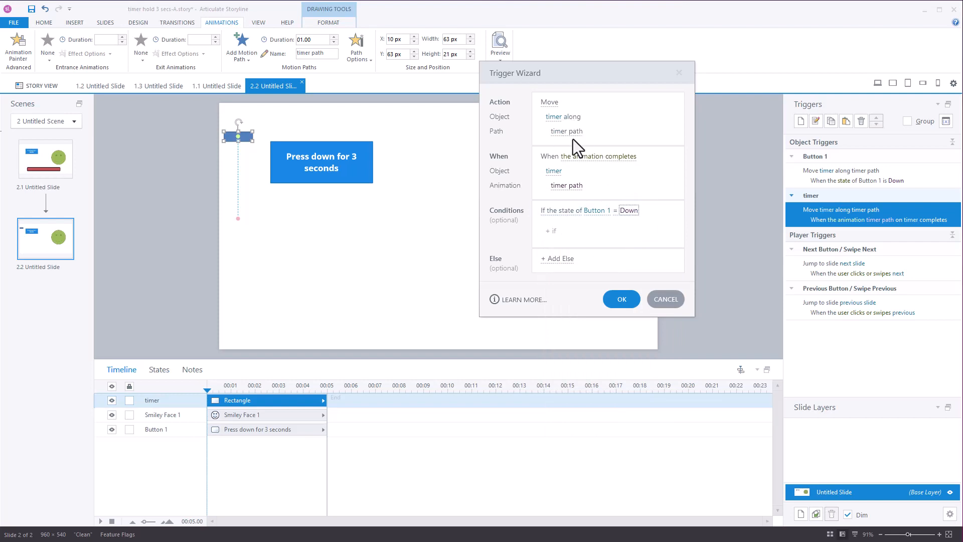
click(613, 300)
- Preview this slide, test holding and releasing the button twice to check the timer's looping, and close the preview
click(500, 58)
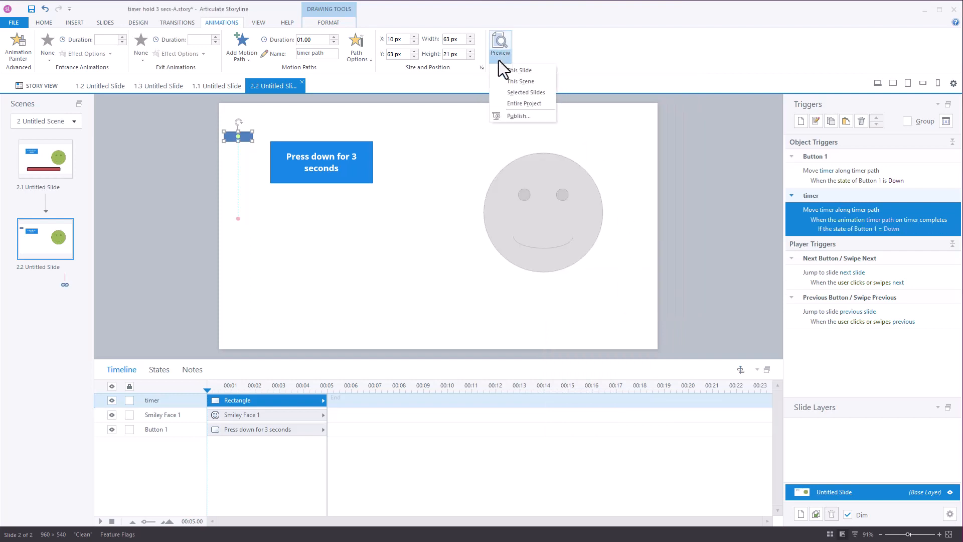
click(502, 68)
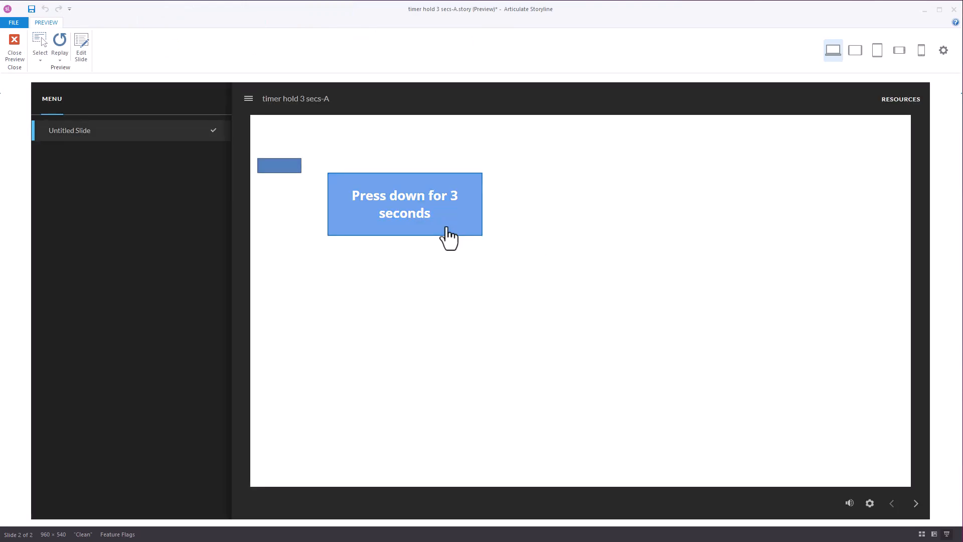
drag(446, 228, 446, 229)
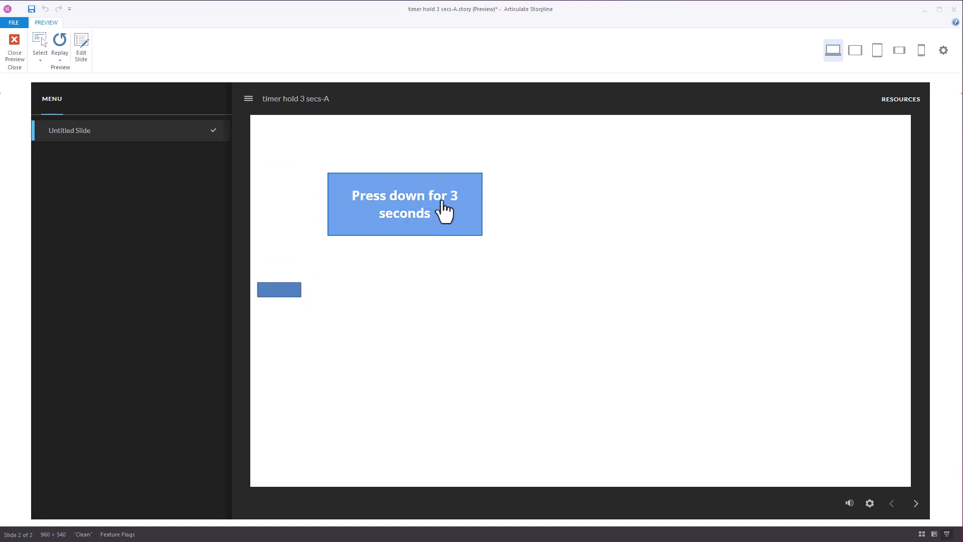
drag(444, 201, 426, 240)
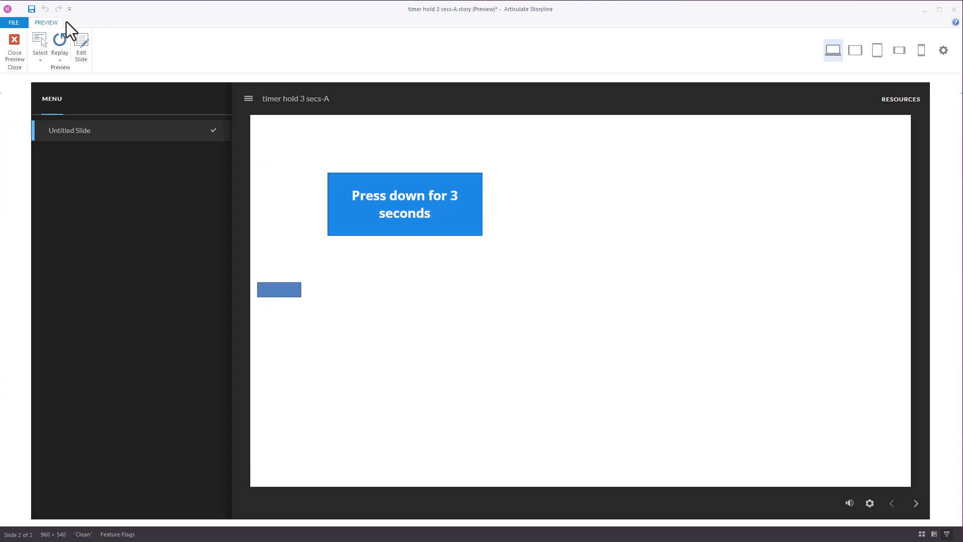
click(15, 43)
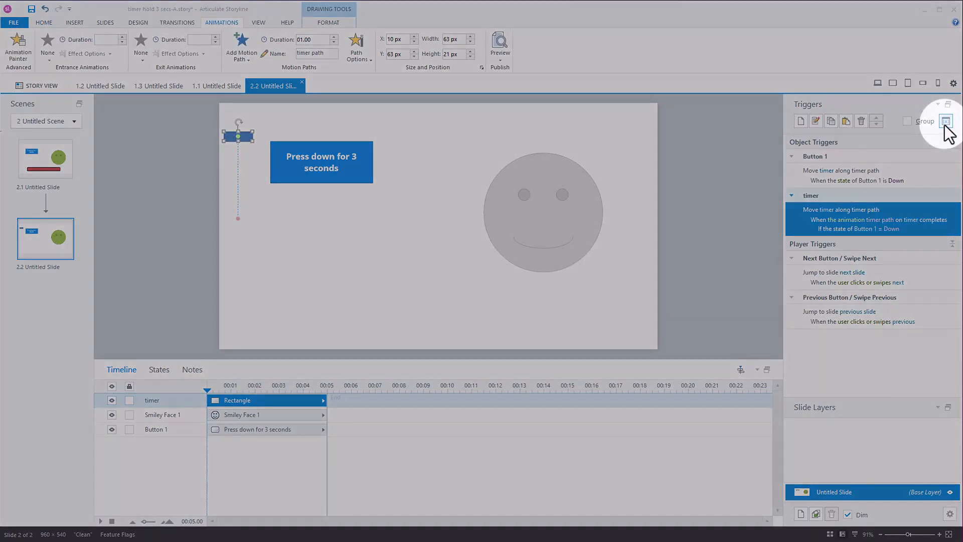
- Create a project variable named TimerDemo of type Number with the default value 0
click(945, 122)
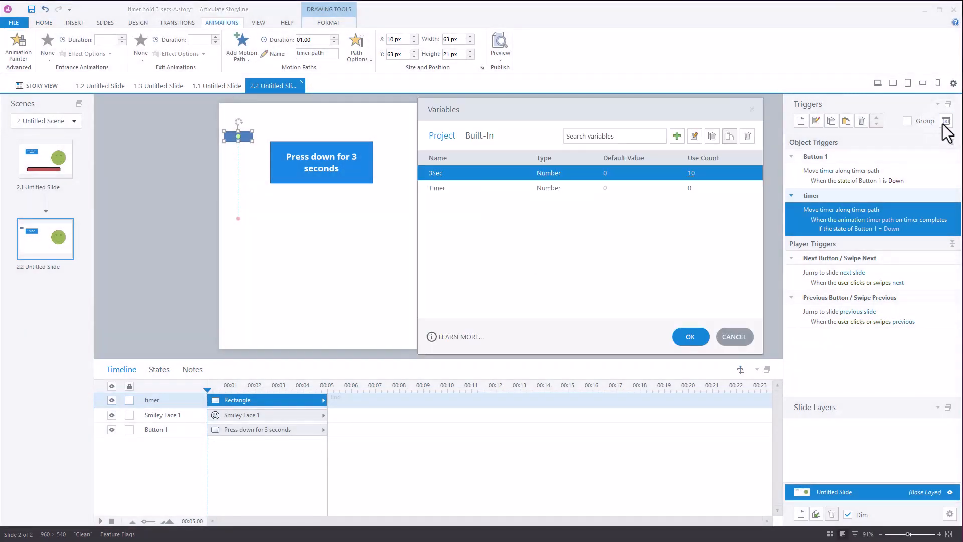
drag(549, 107, 505, 105)
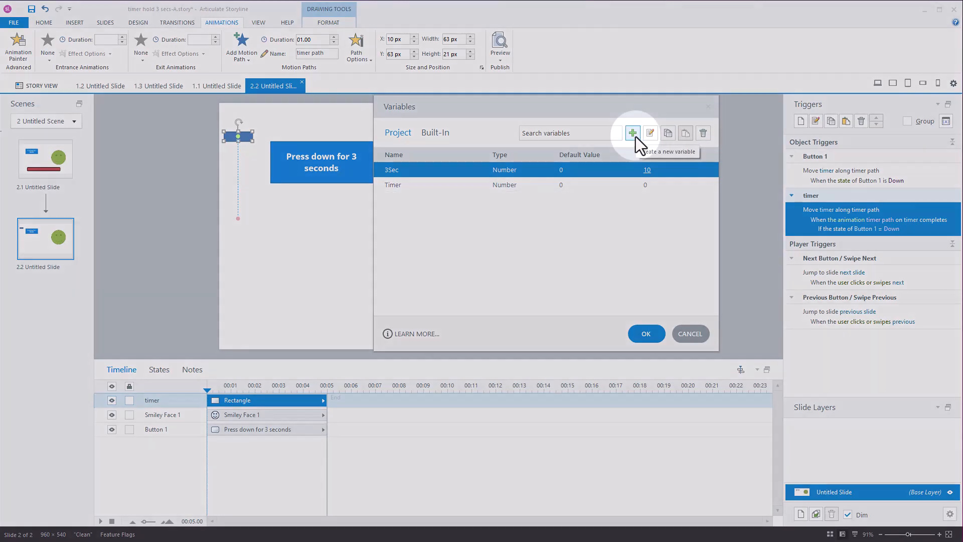
click(633, 133)
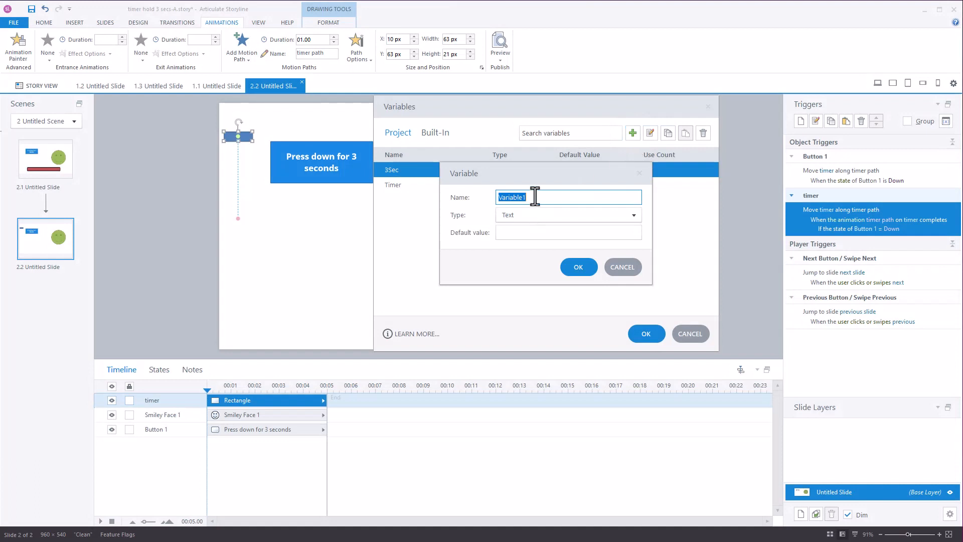
text(Tom)
key(BackSpace)
key(BackSpace)
key(BackSpace)
text(RT)
key(BackSpace)
key(BackSpace)
text(TimerDemo)
click(634, 215)
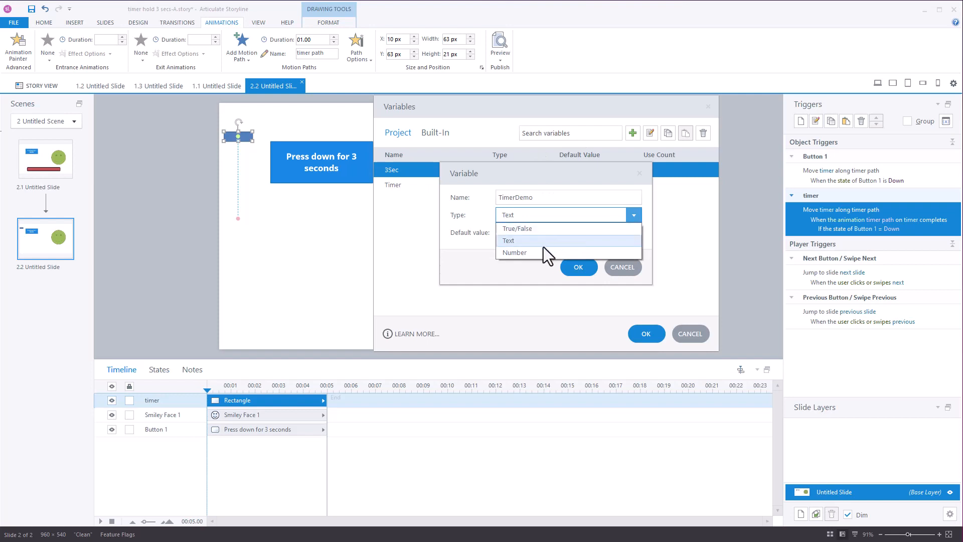
click(537, 254)
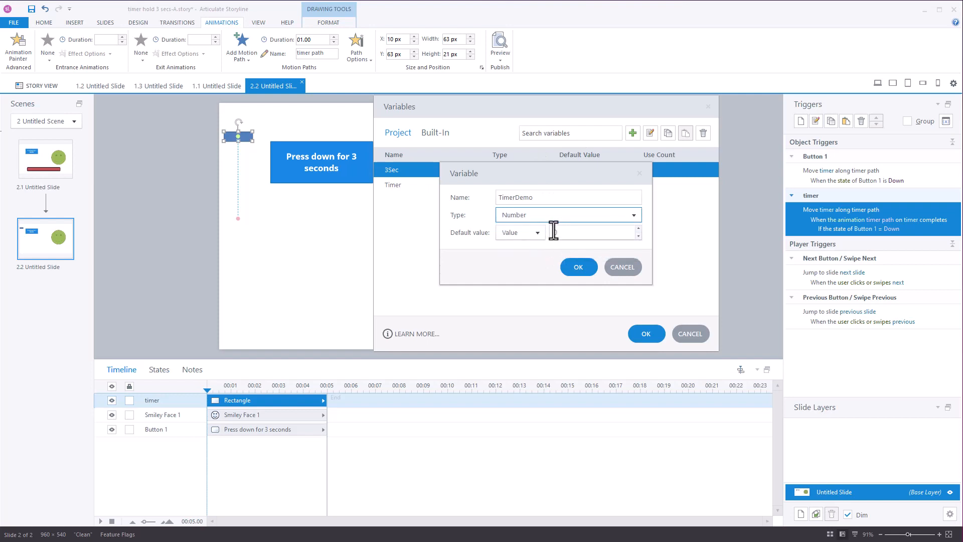
click(584, 273)
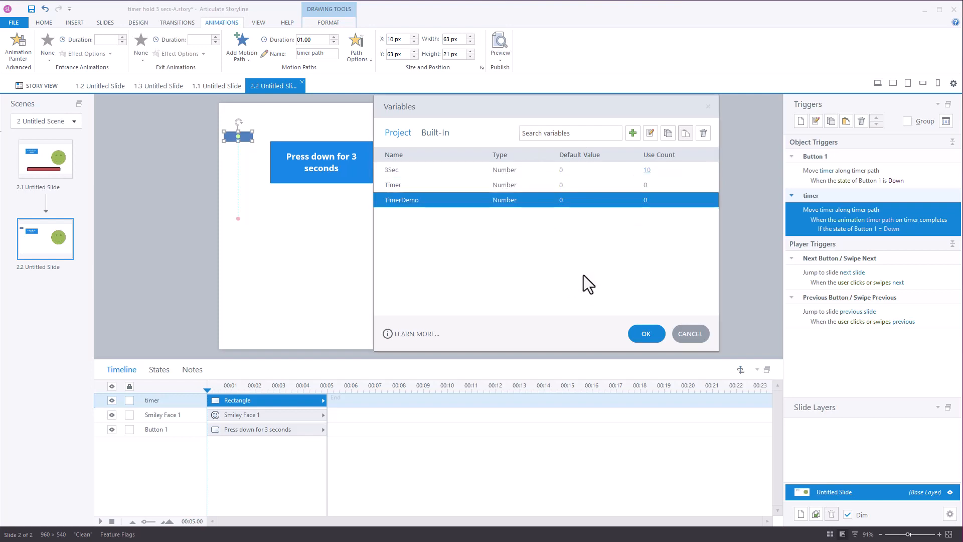
click(653, 335)
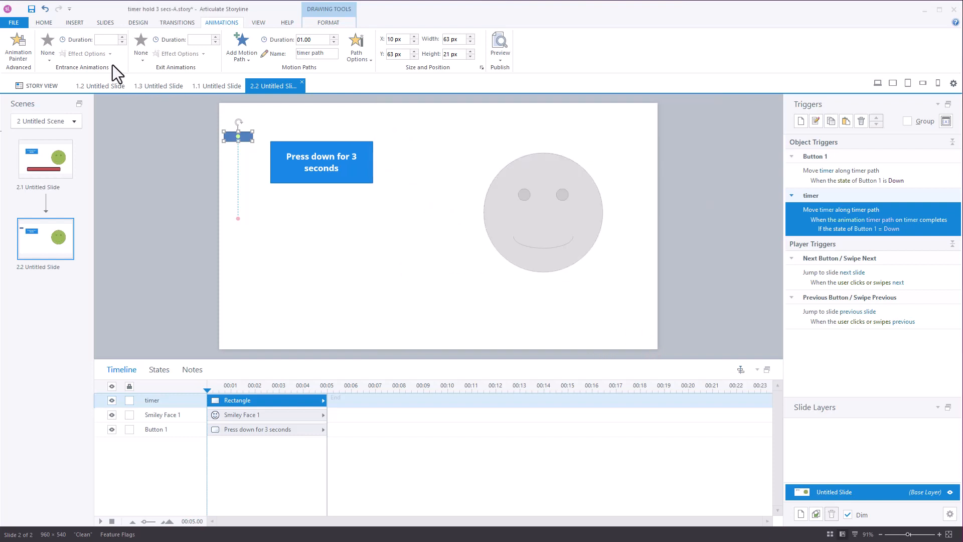
- Insert a small text box in the empty area below the timer rectangle with the text "timer ="
click(73, 23)
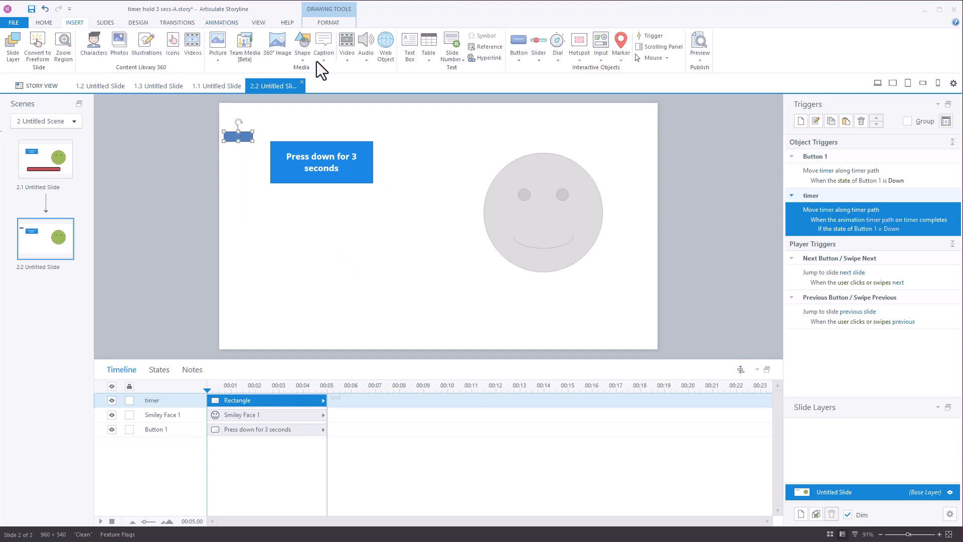
click(234, 228)
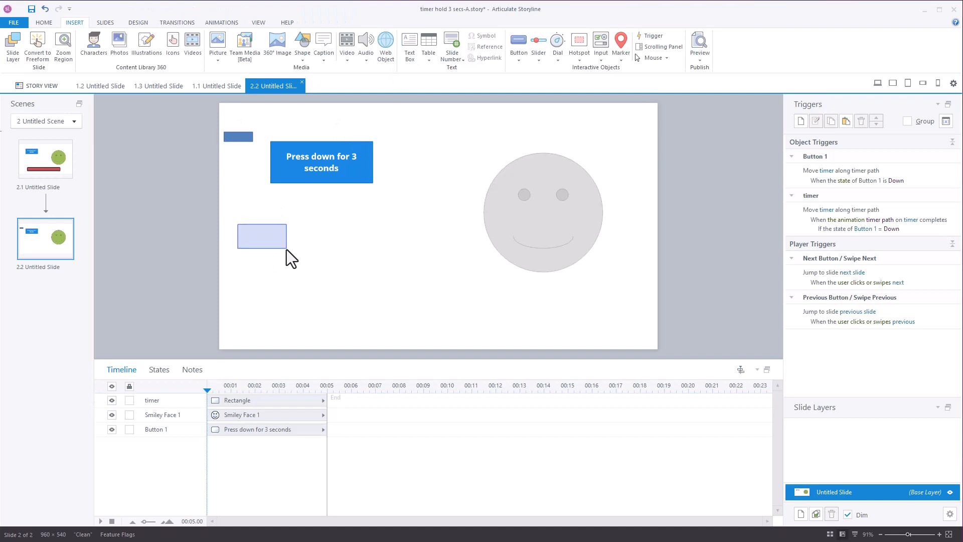
drag(287, 248, 289, 250)
click(412, 48)
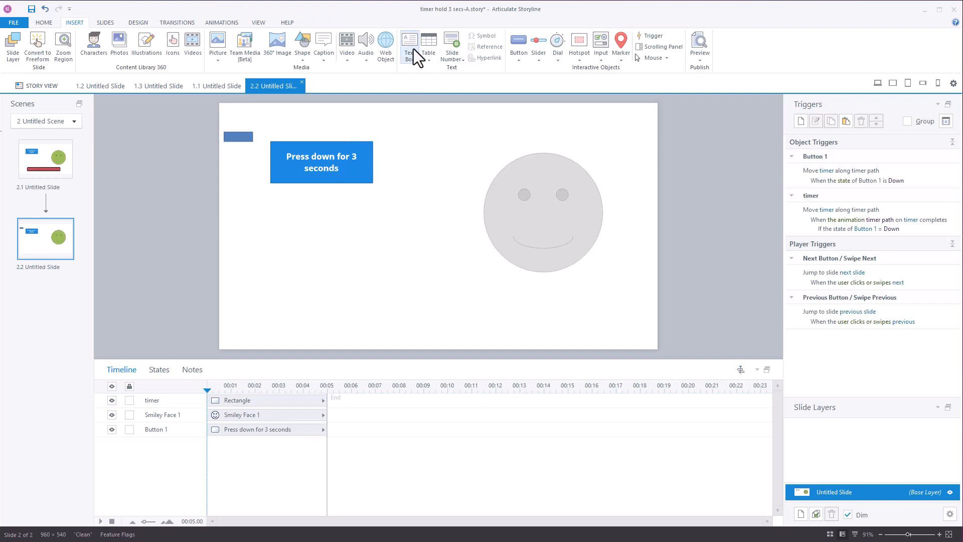
drag(239, 223, 281, 243)
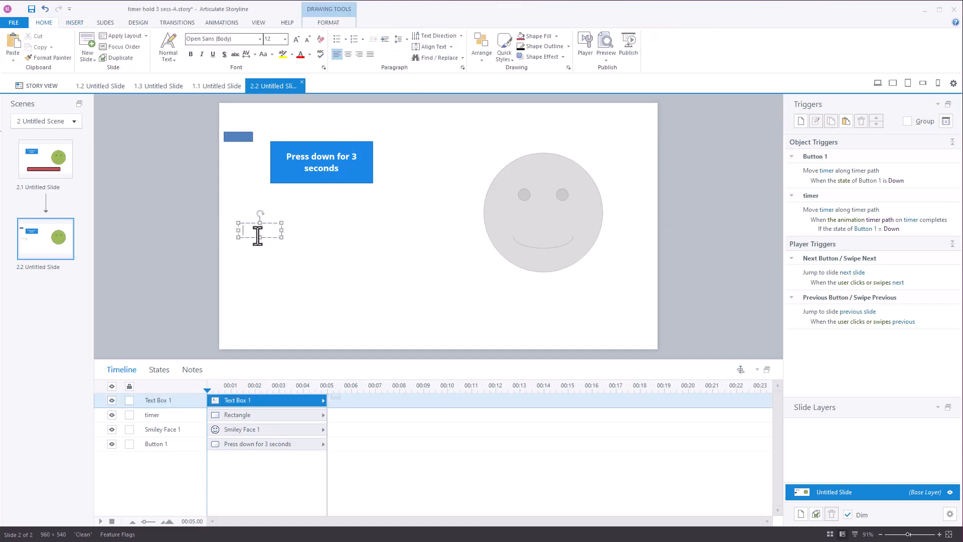
text(timer =)
- Insert a reference to the TimerDemo variable after the equals sign in the text box
click(76, 23)
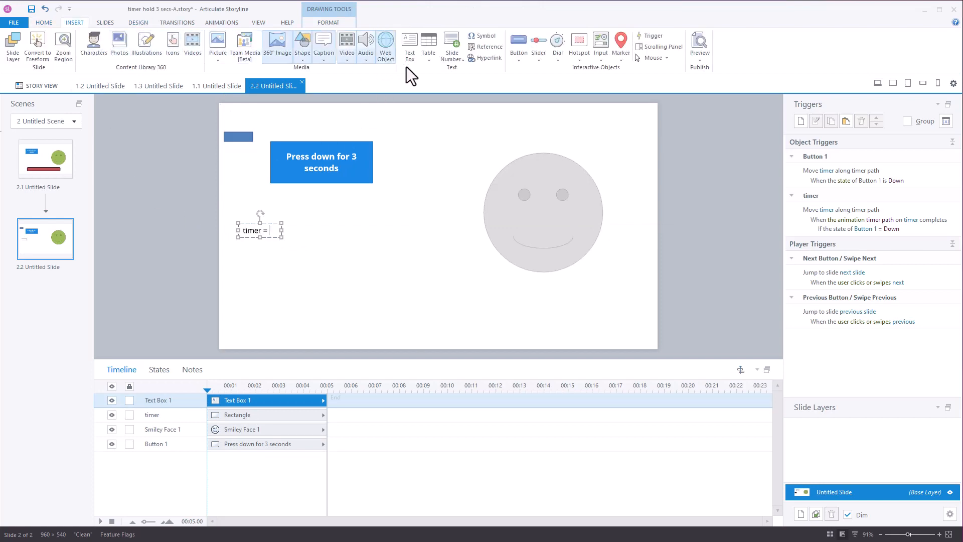
click(486, 47)
click(333, 248)
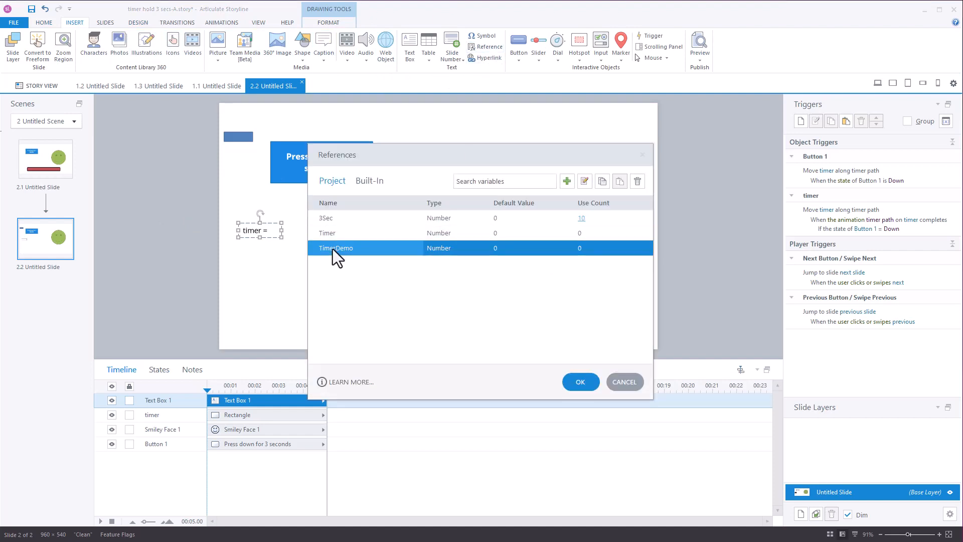
click(578, 384)
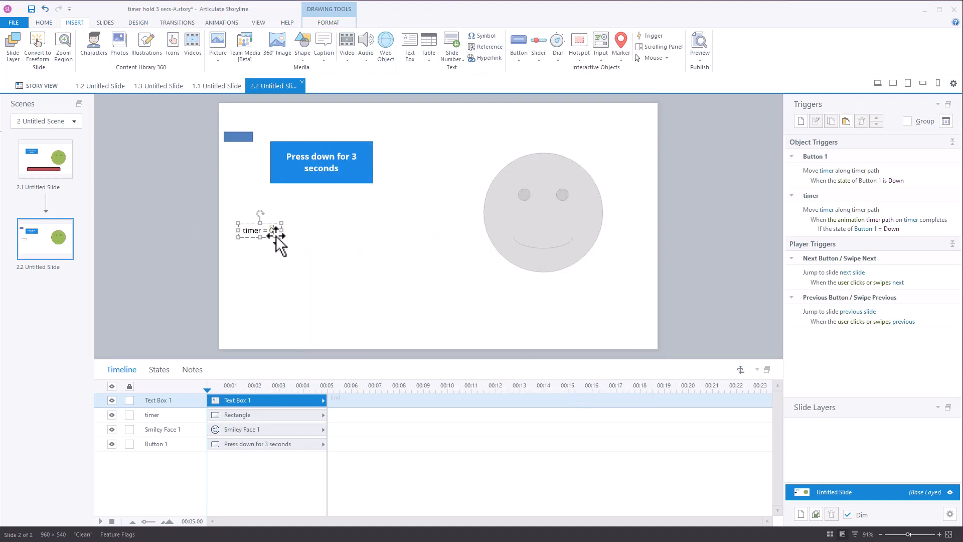
- Enlarge the timer text to 28 pt, widen its box to fit one line, and place it directly beneath Button 1
click(44, 22)
click(296, 40)
click(296, 40)
click(296, 40)
click(296, 40)
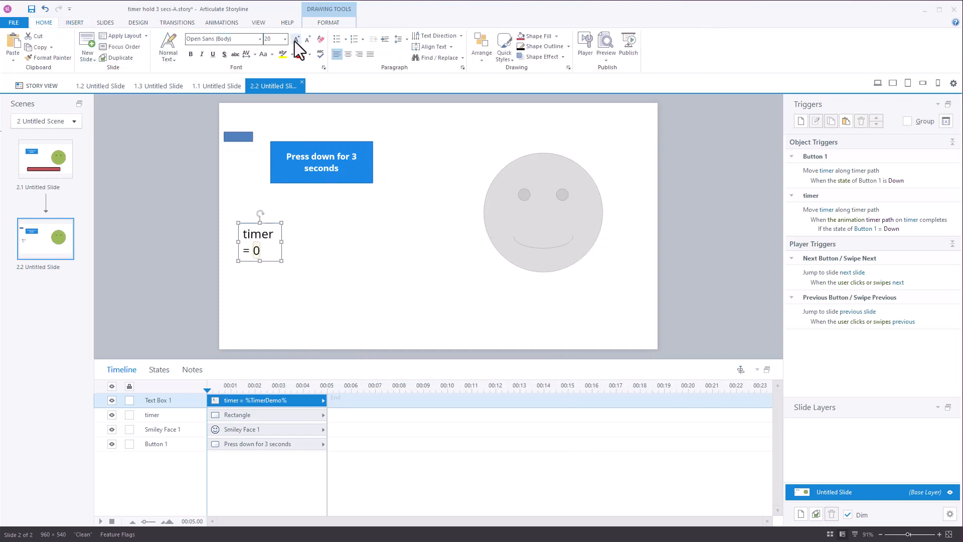
click(295, 40)
click(295, 40)
drag(282, 260, 334, 261)
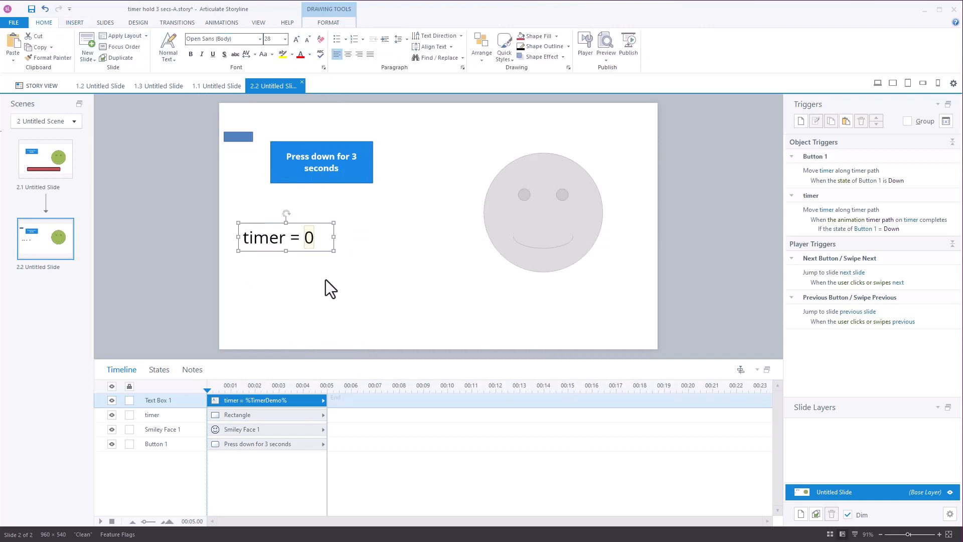
drag(296, 233, 328, 201)
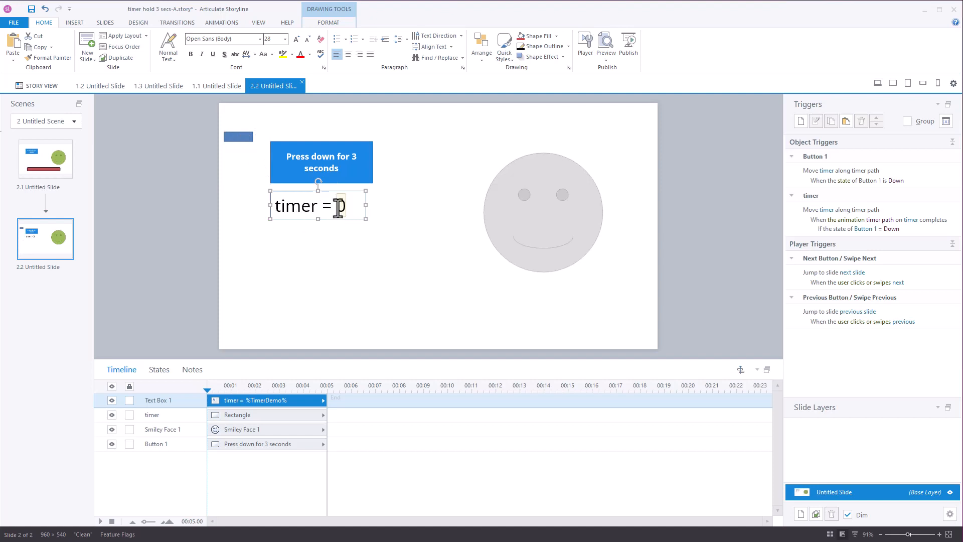
- Start a new trigger that adjusts a variable by adding the value 1 to TimerDemo
click(802, 123)
click(552, 106)
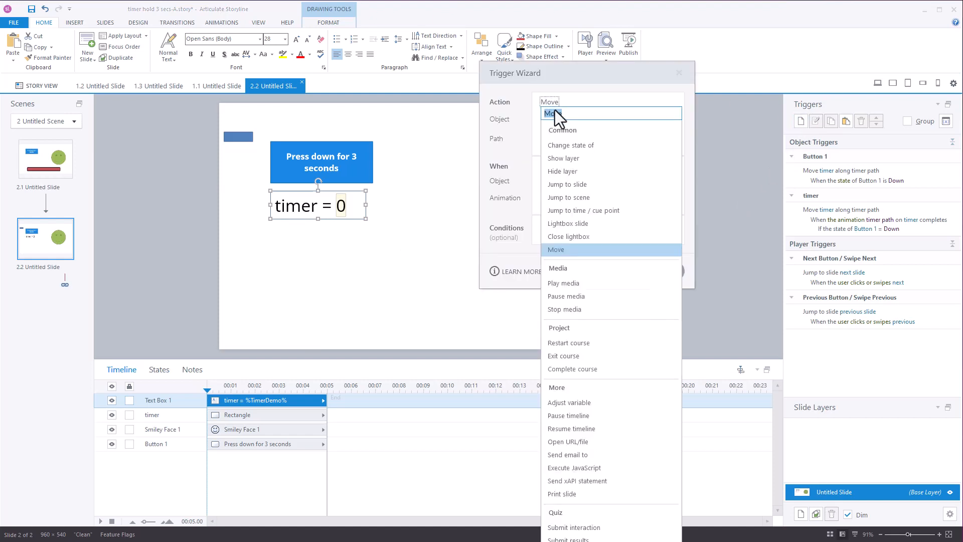
click(568, 403)
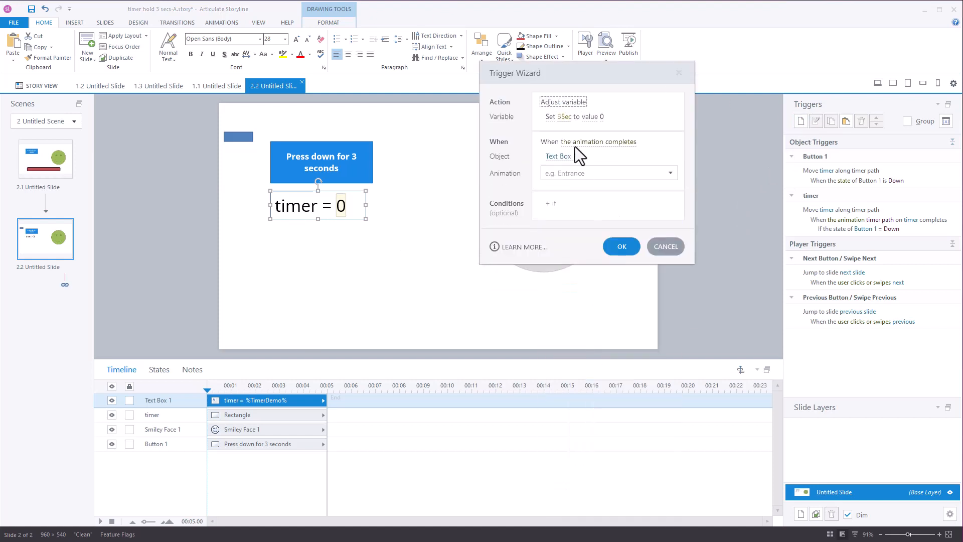
click(550, 117)
click(559, 184)
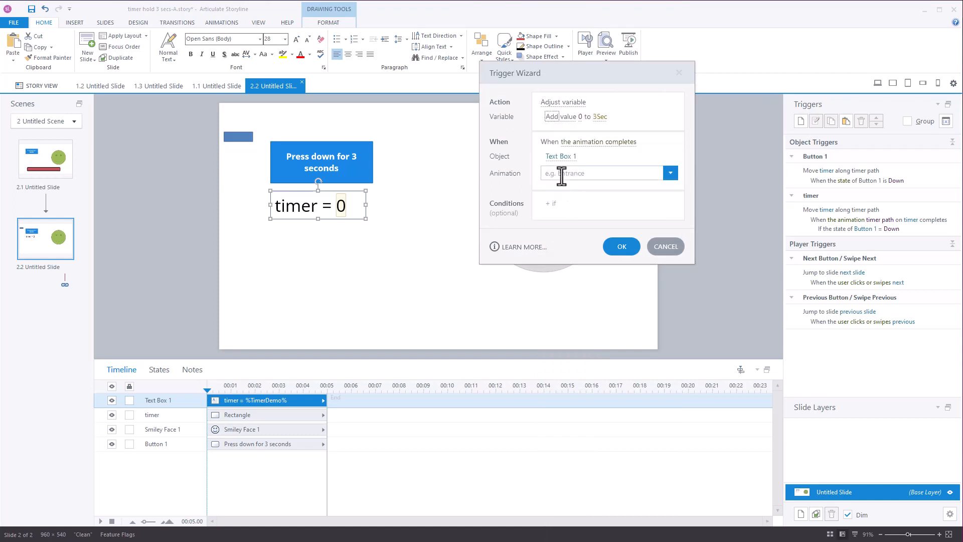
click(580, 119)
text(1)
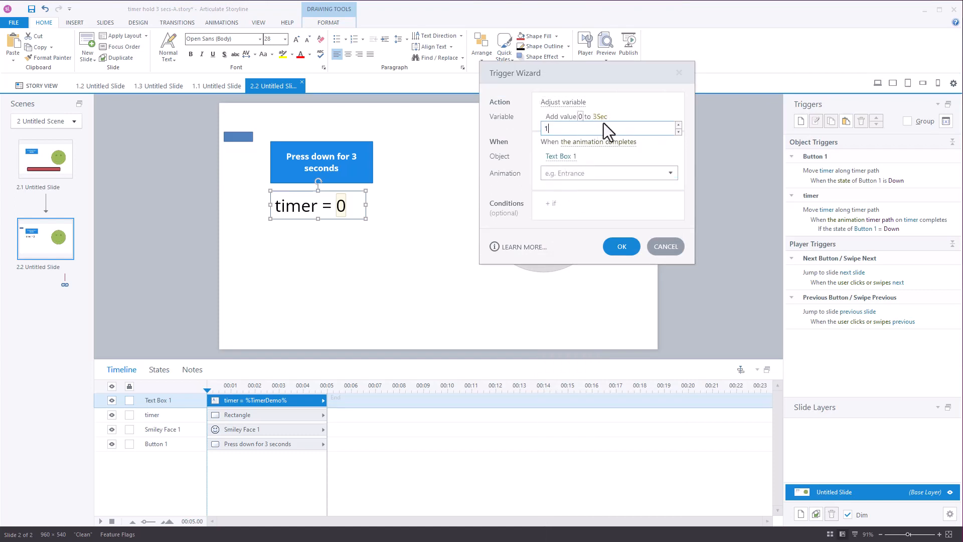
key(Return)
click(598, 119)
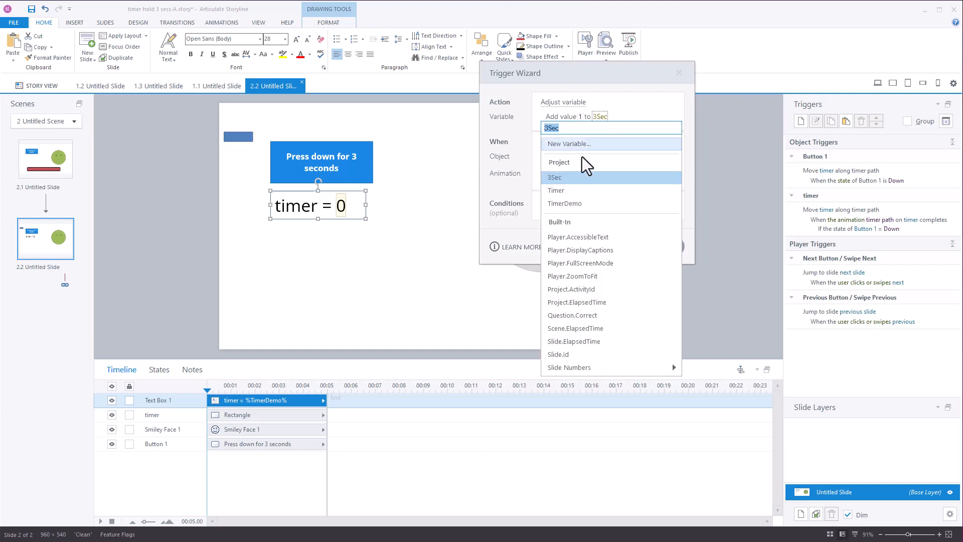
click(559, 207)
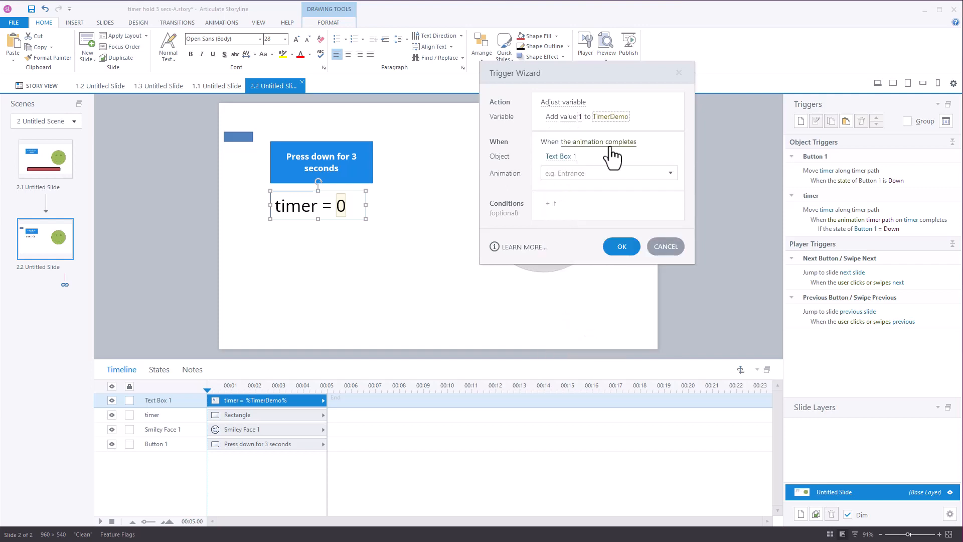
- Make the variable trigger run when the timer path animation on timer completes, and save the trigger
click(560, 158)
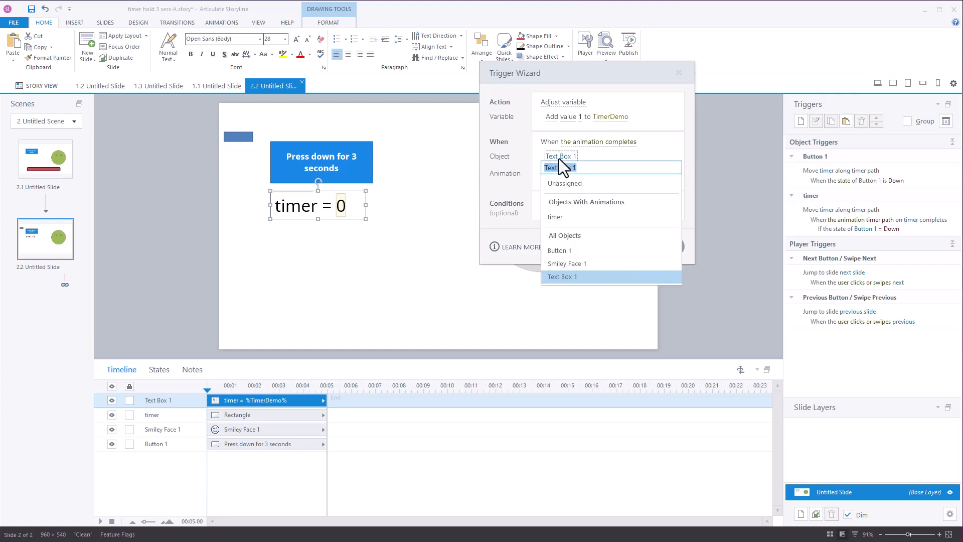
click(562, 217)
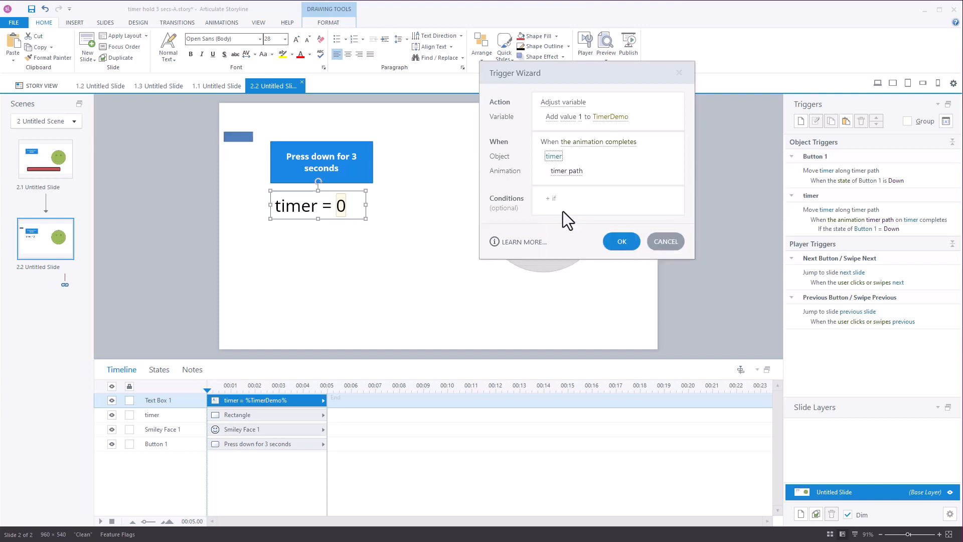
click(622, 241)
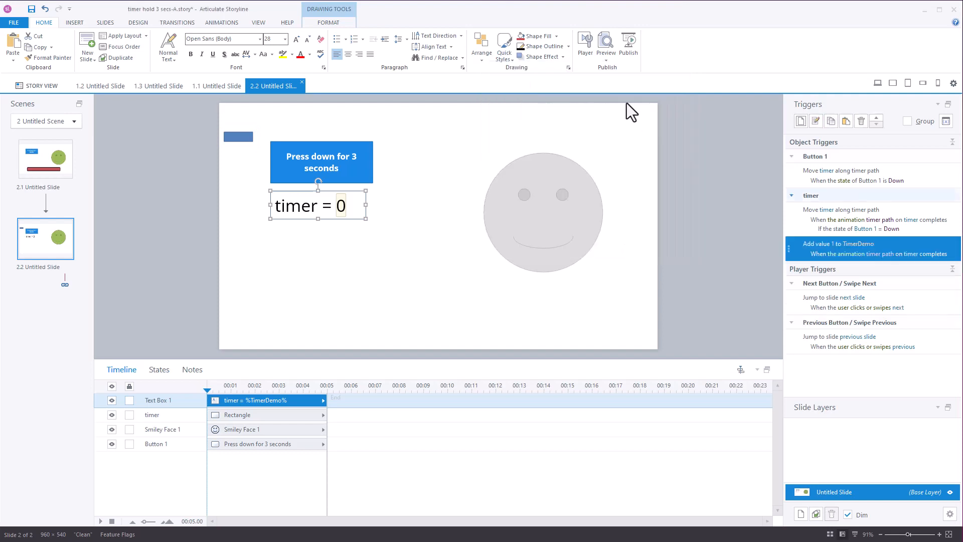
- Preview this slide and hold the button twice to check how the timer value counts
click(606, 62)
click(620, 75)
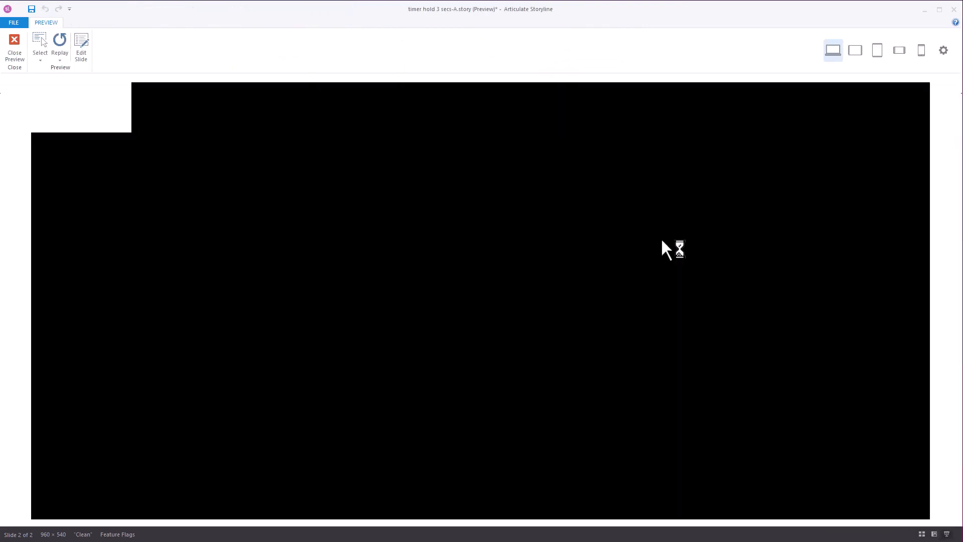
click(440, 193)
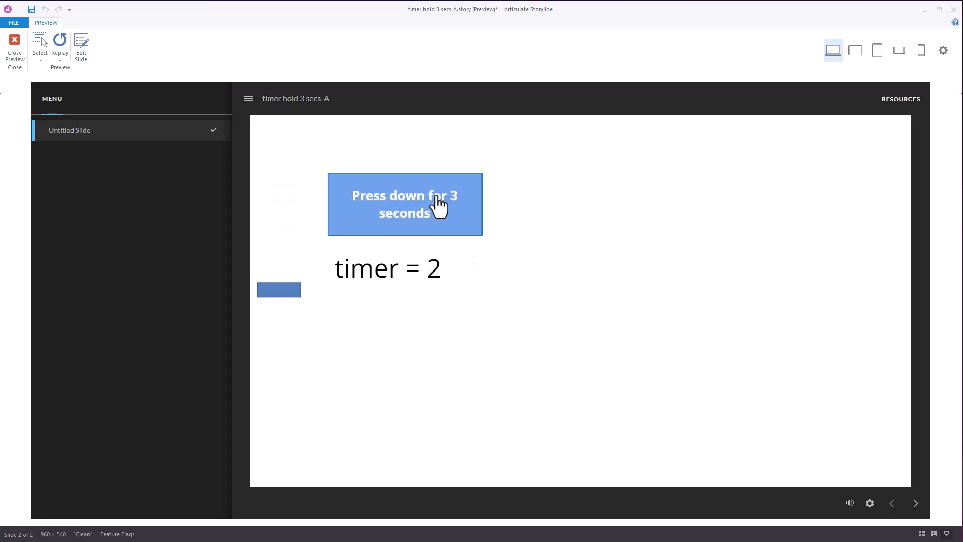
click(438, 200)
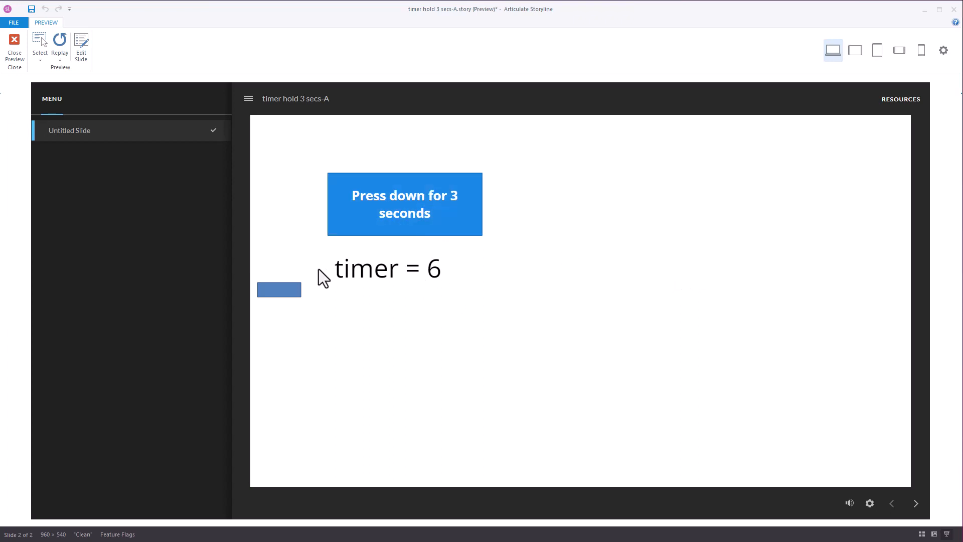
- Replay the whole scene in the preview, test holding the button repeatedly on the second slide, and close the preview
click(61, 56)
click(97, 84)
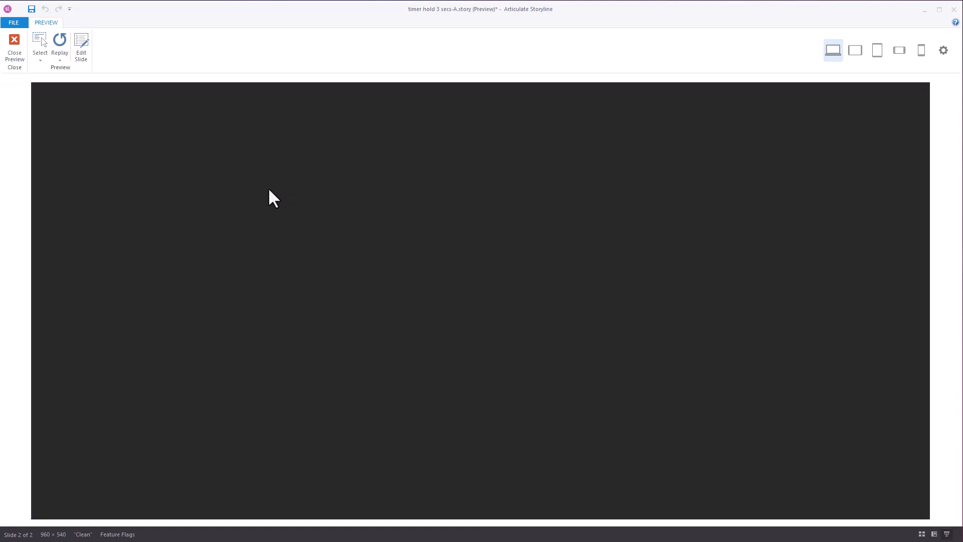
click(84, 174)
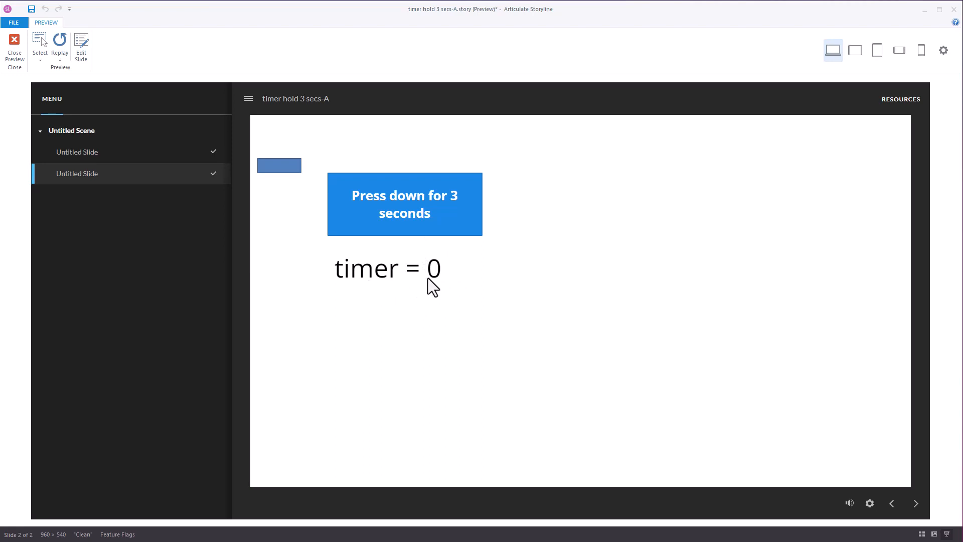
click(423, 203)
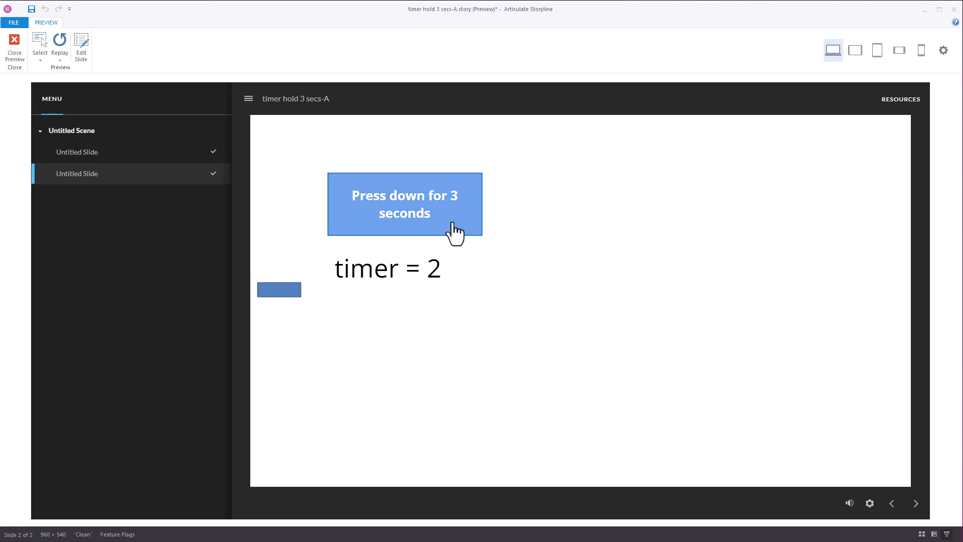
drag(410, 202, 410, 201)
click(426, 206)
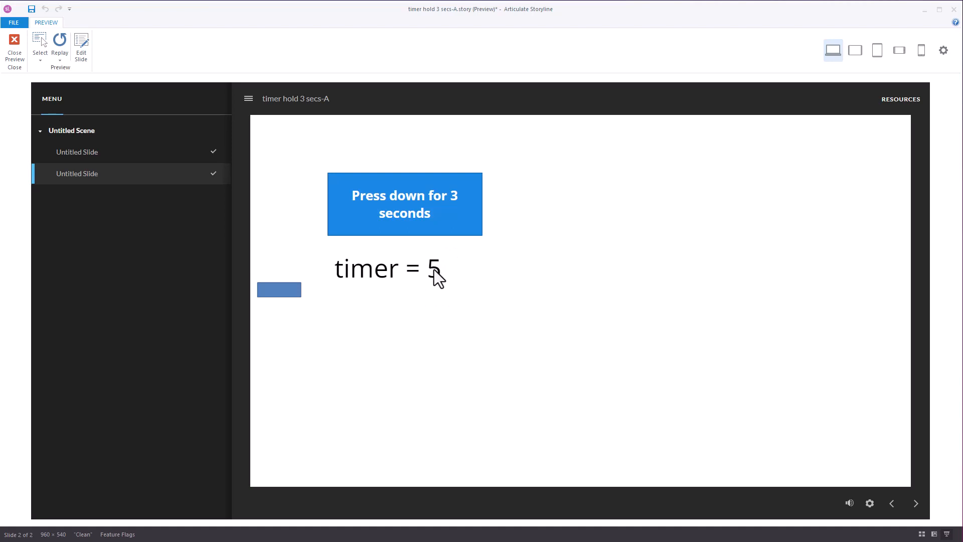
click(427, 219)
click(14, 49)
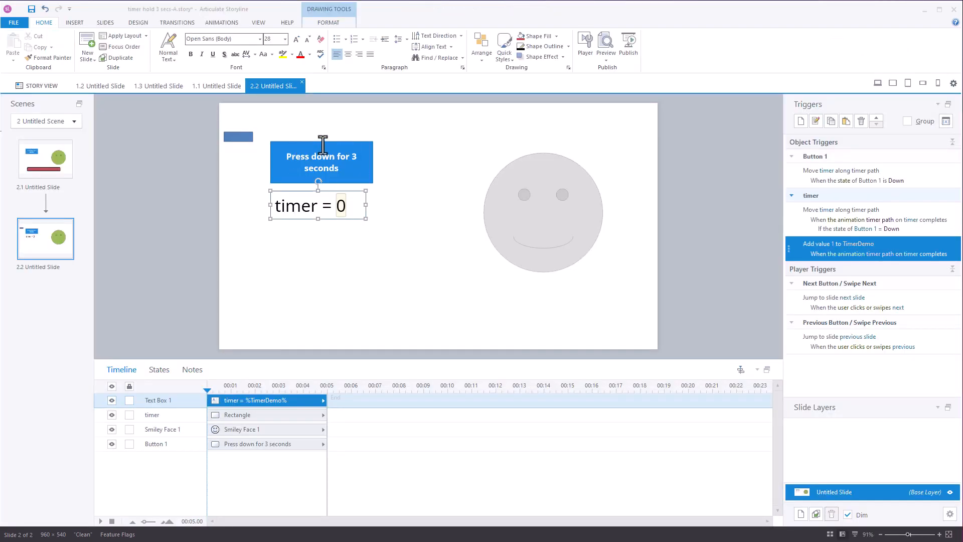
- Start a new trigger for the "Press down for 3 seconds" button, with Adjust variable as its action
click(372, 154)
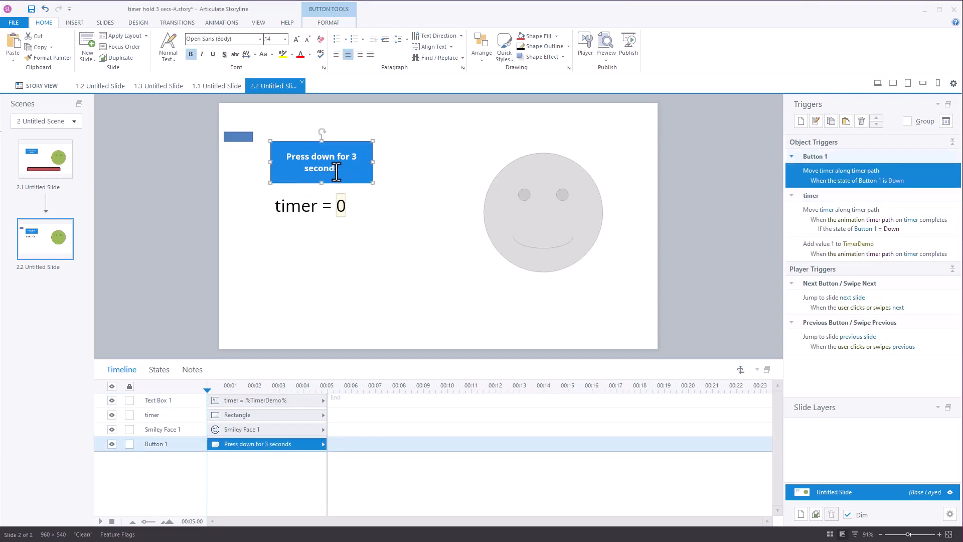
mouse_move(340, 205)
click(801, 121)
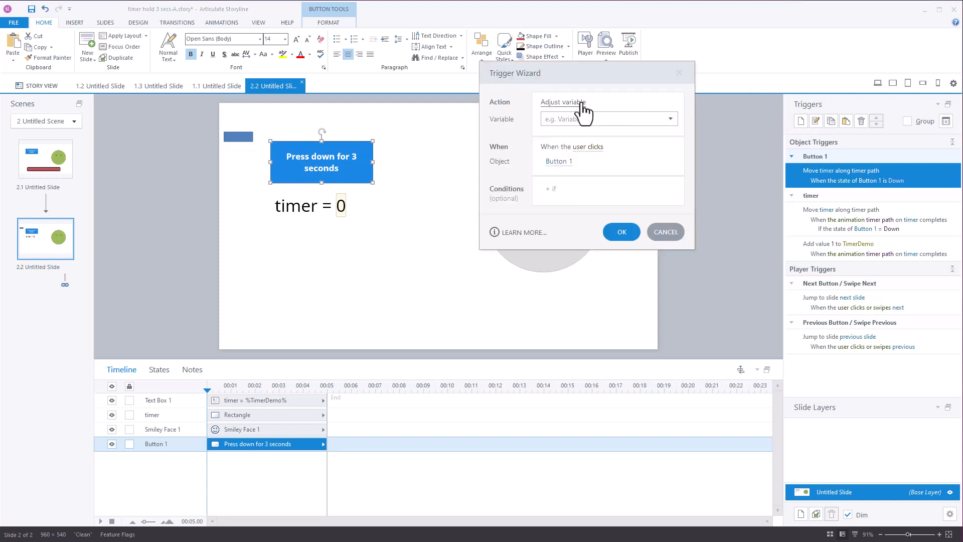
click(573, 105)
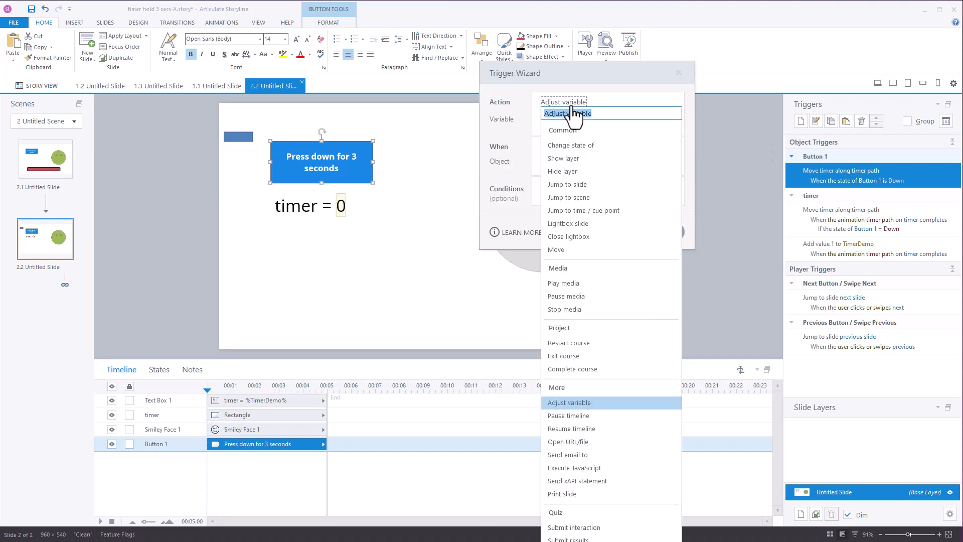
click(572, 108)
click(571, 105)
click(612, 116)
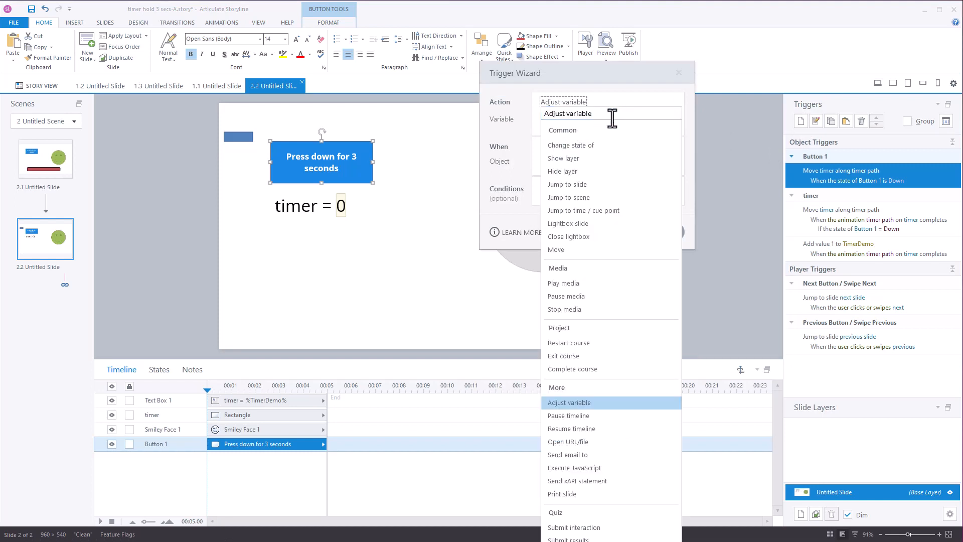
click(627, 83)
- Have the new trigger set TimerDemo to value 0 when the user clicks Button 1, and save it
click(600, 119)
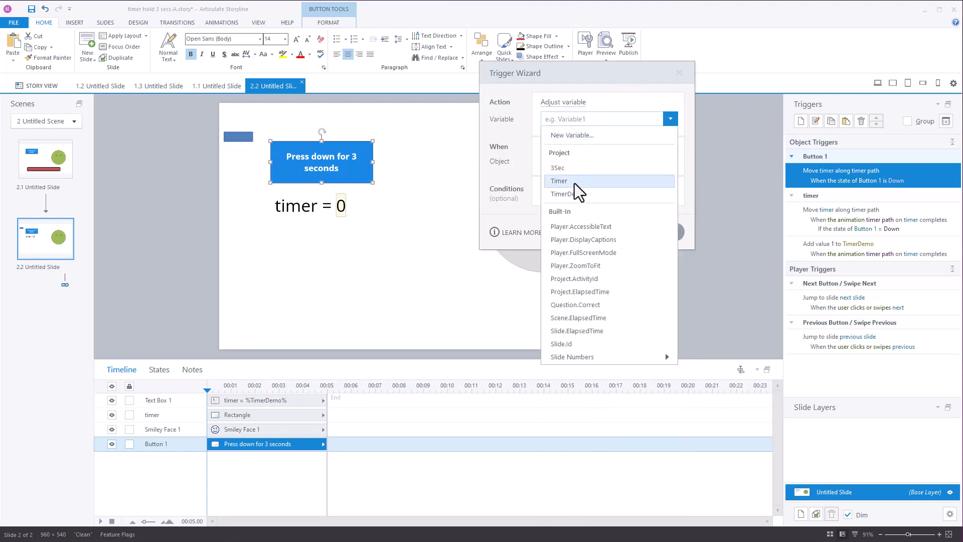
click(570, 182)
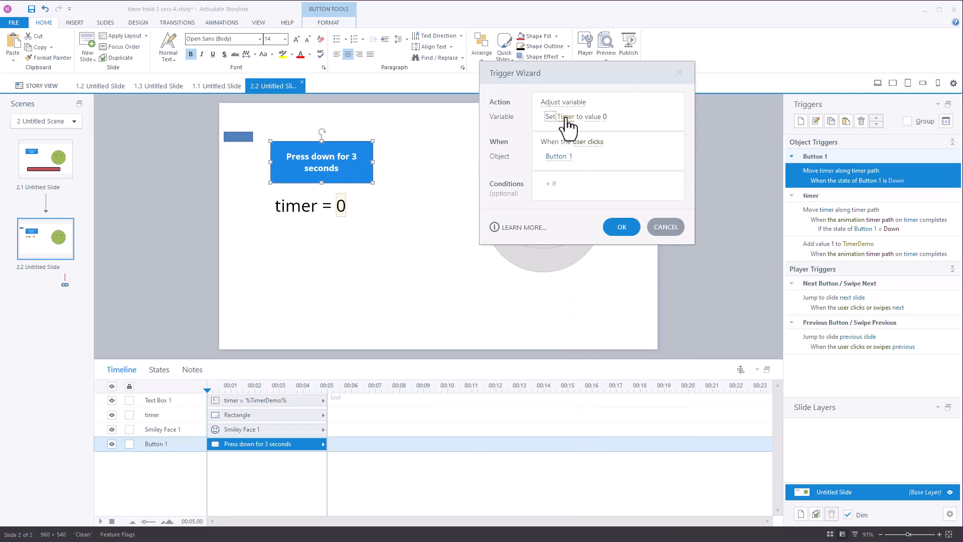
click(566, 119)
click(565, 204)
click(620, 228)
- Preview this slide, test the timer reset by holding and releasing the button several times, and close the preview
click(606, 61)
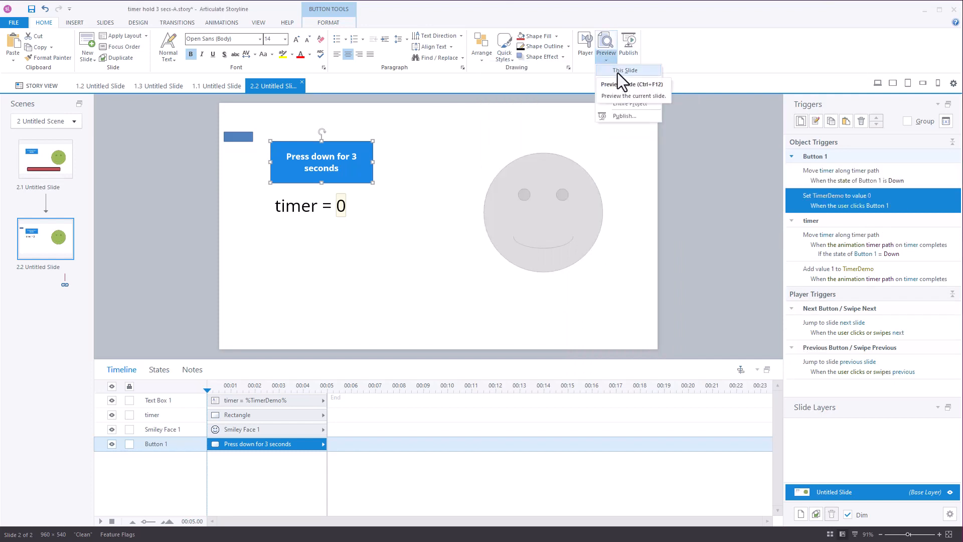
click(618, 73)
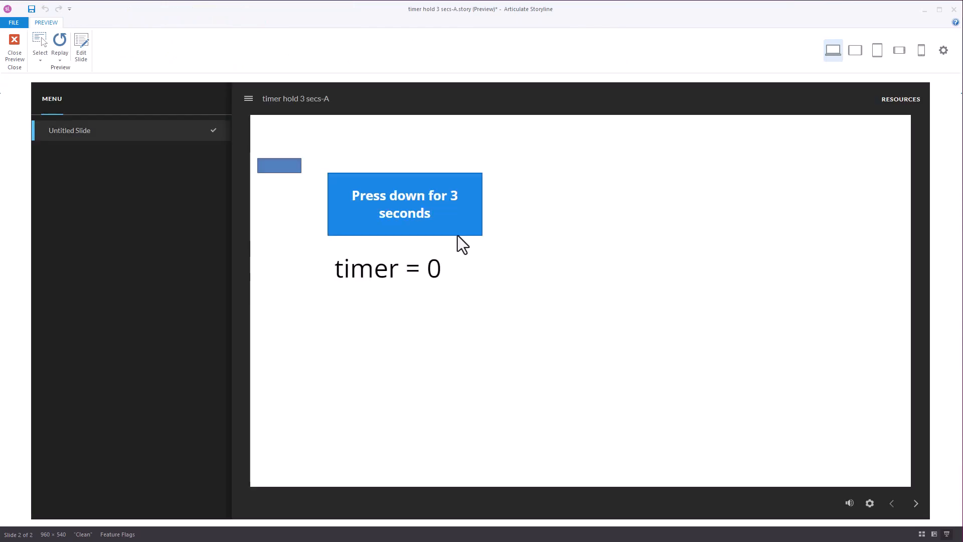
click(419, 219)
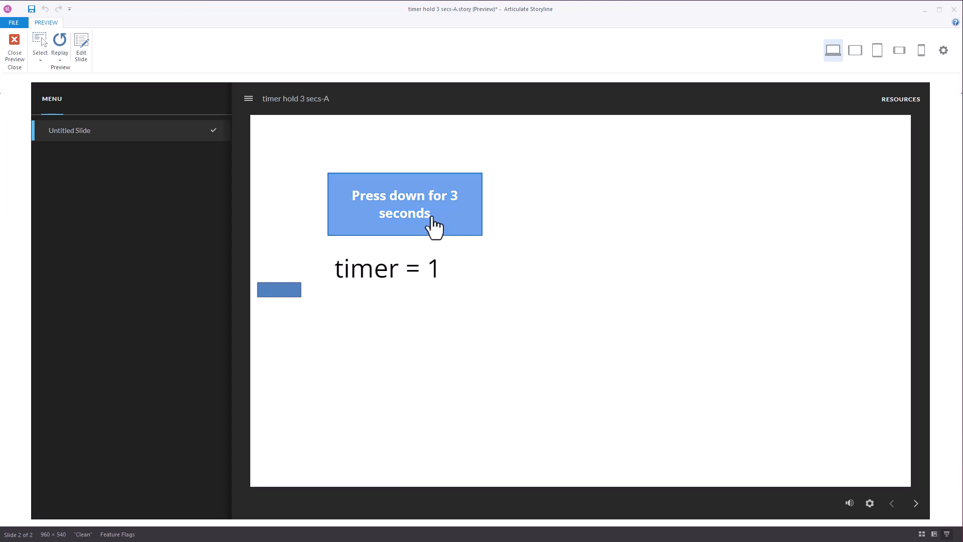
click(432, 215)
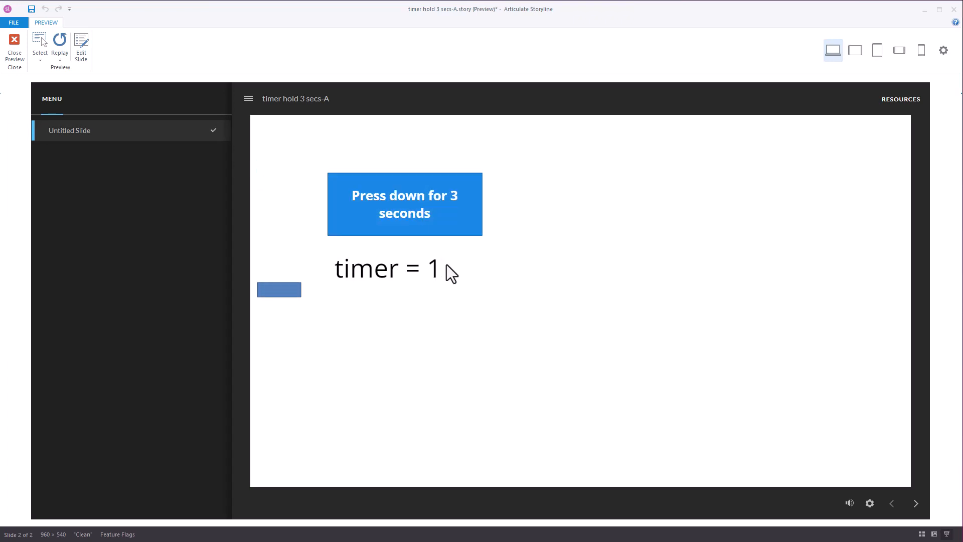
click(430, 219)
click(14, 47)
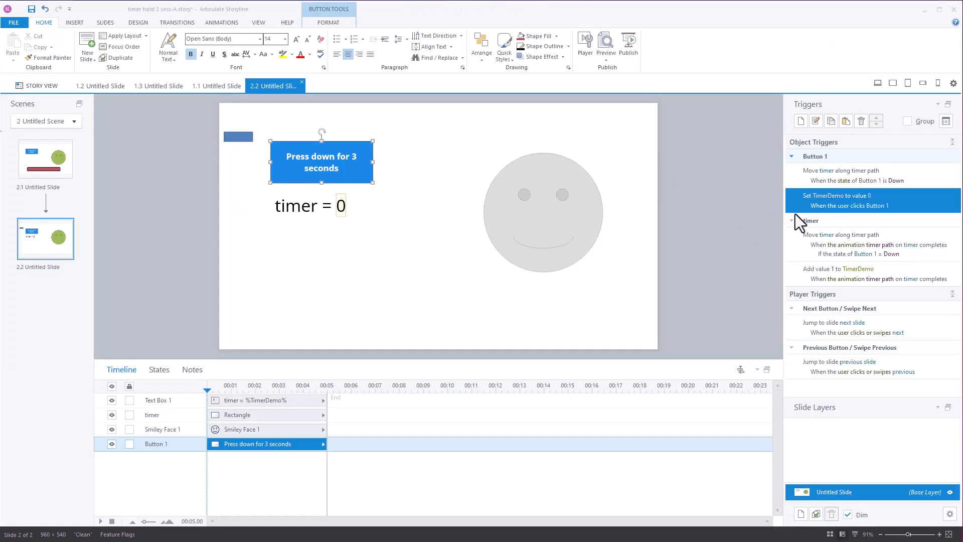
- Change Button 1's click trigger so that it sets TimerDemo to value -1
double_click(904, 202)
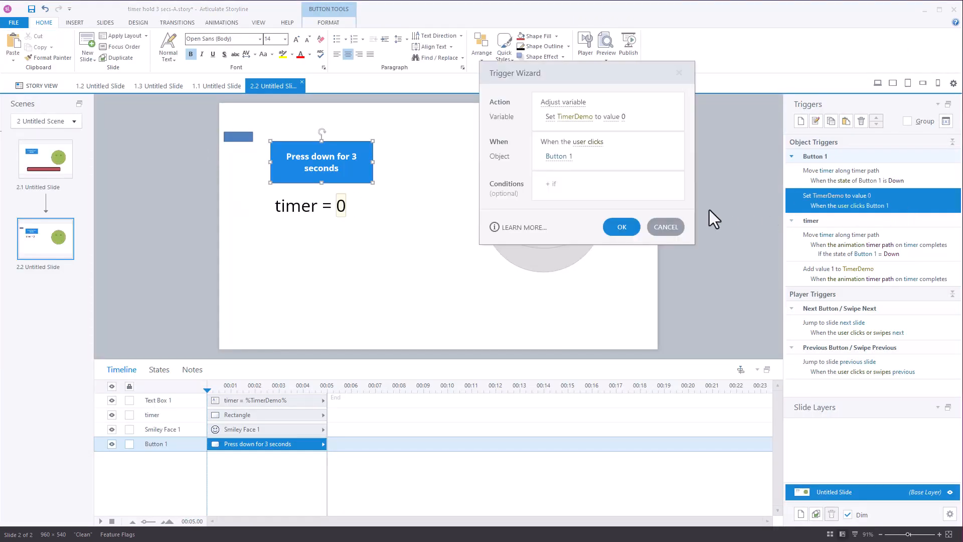
click(624, 117)
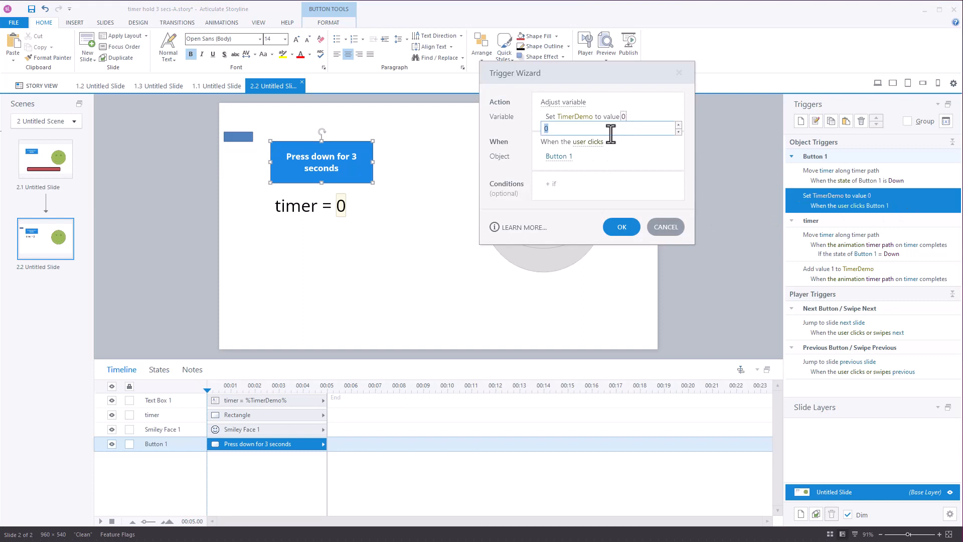
text(-1)
click(621, 227)
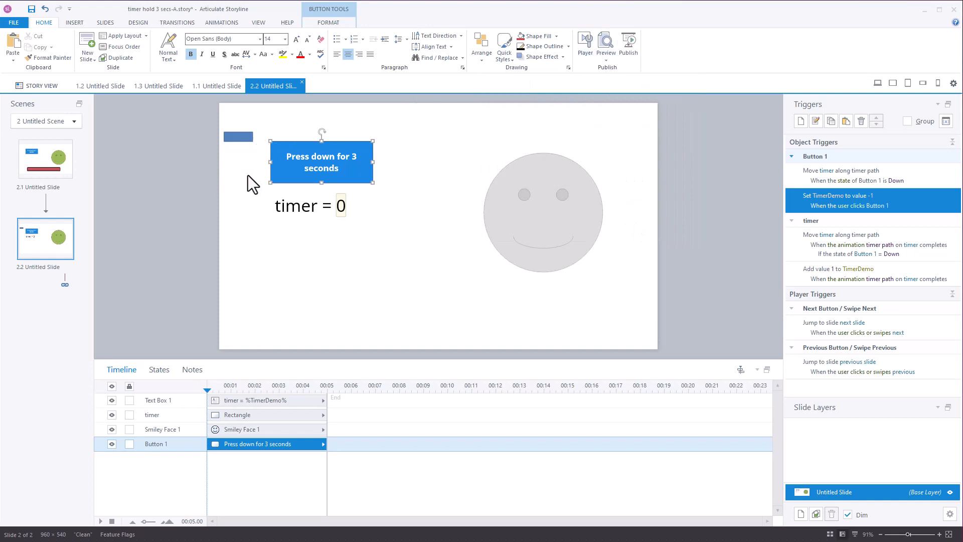
- Preview this slide, check the timer count with repeated short and long holds of the button, and close the preview
click(602, 61)
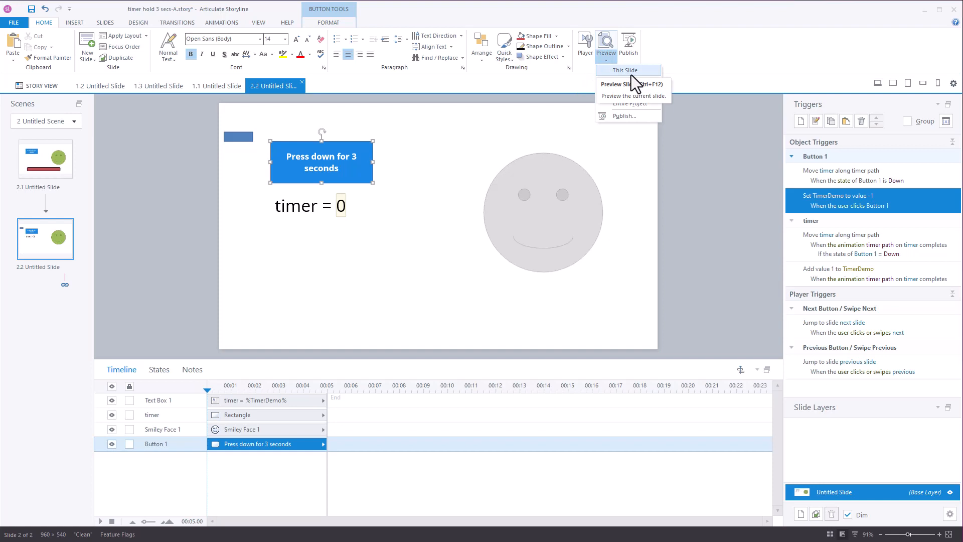
click(631, 74)
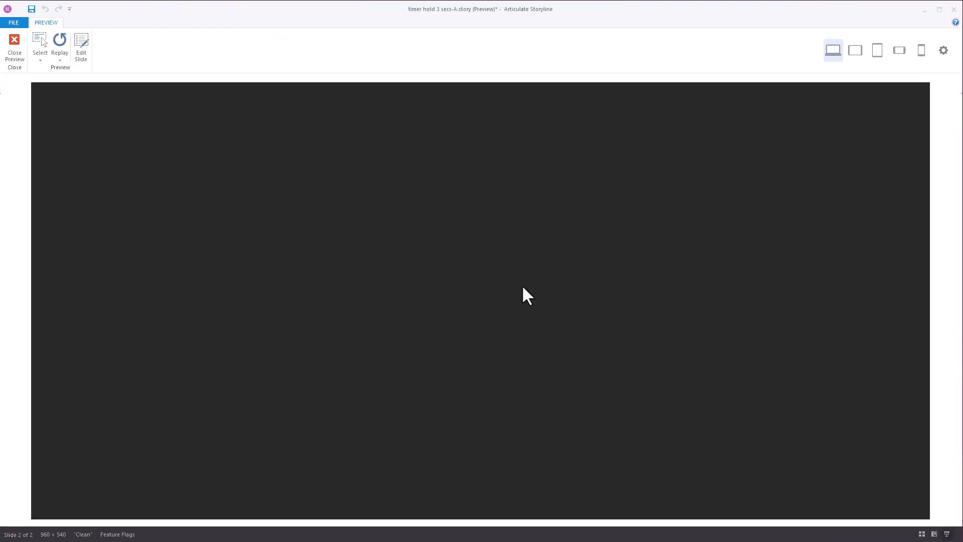
click(435, 204)
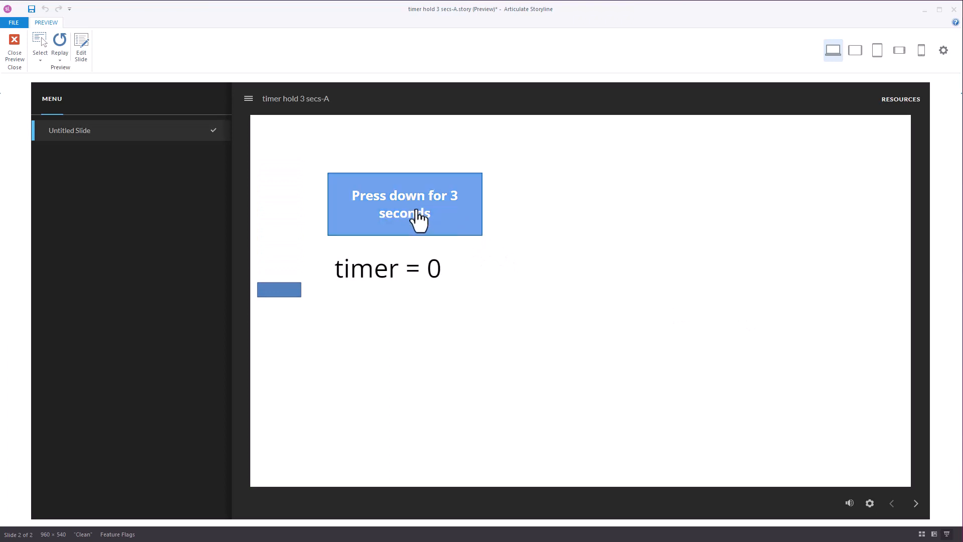
click(417, 213)
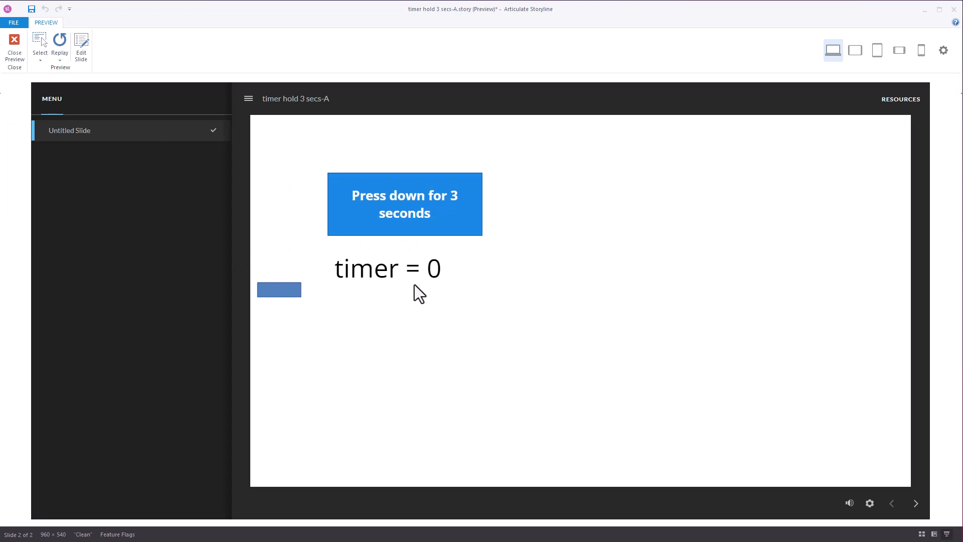
click(442, 204)
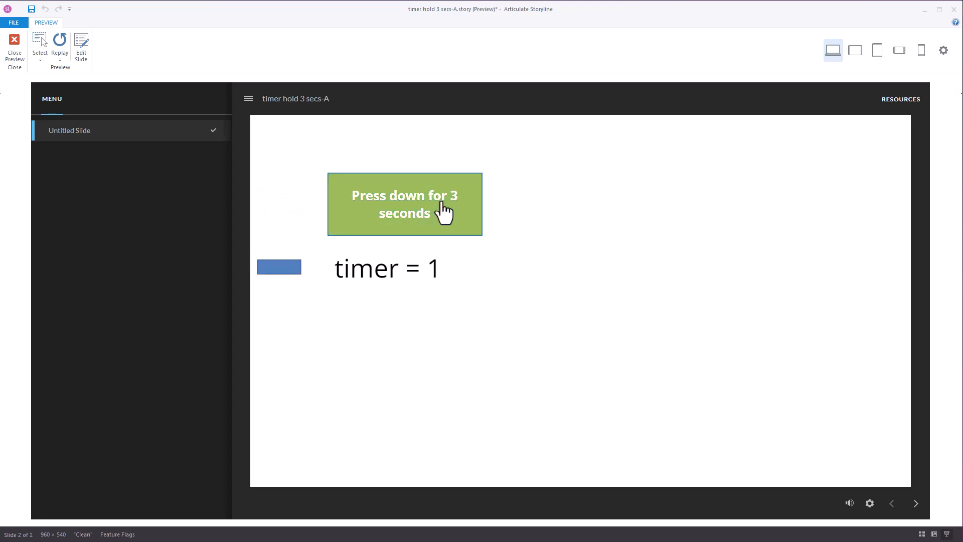
drag(443, 203, 652, 283)
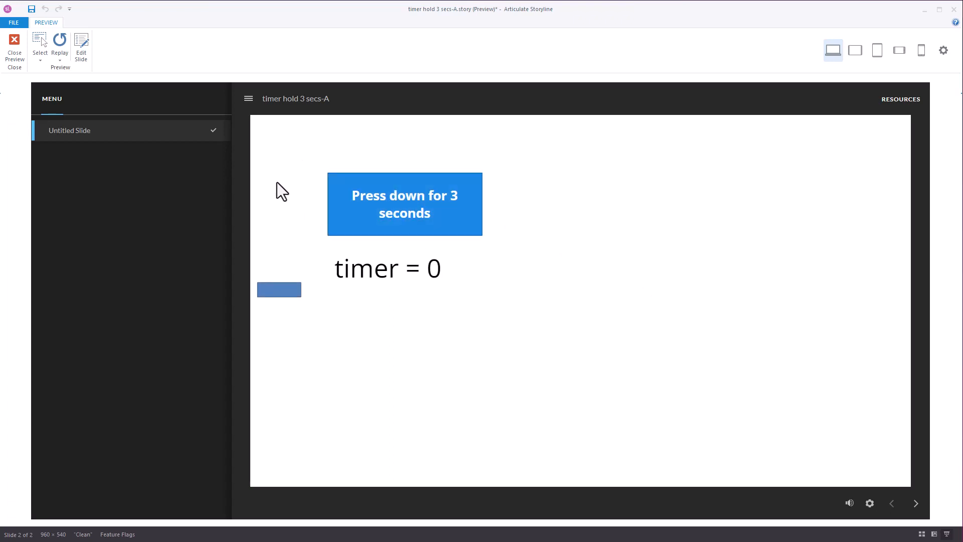
drag(424, 206, 426, 206)
drag(388, 209, 389, 209)
drag(428, 215, 428, 214)
click(14, 45)
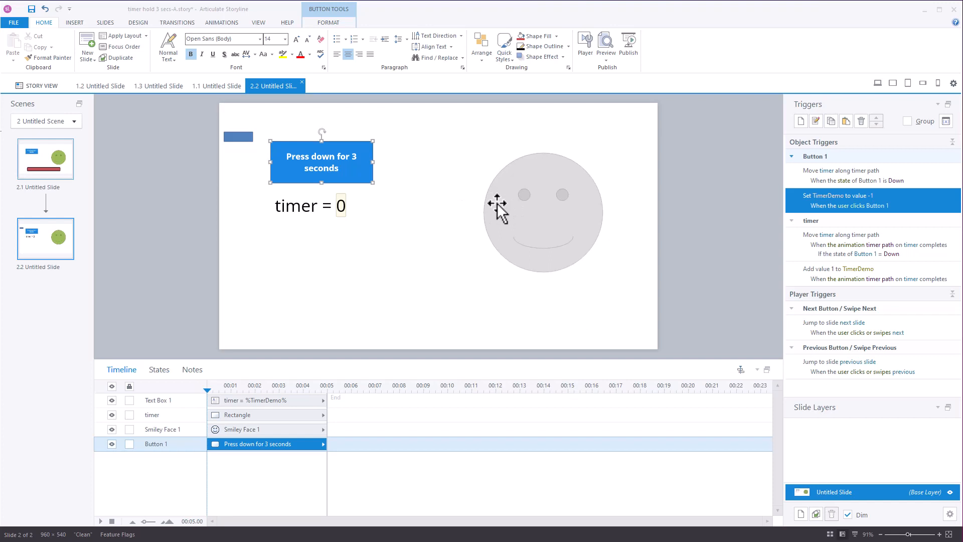
- Start a new trigger that changes the state of Smiley Face 1 to Normal
click(801, 121)
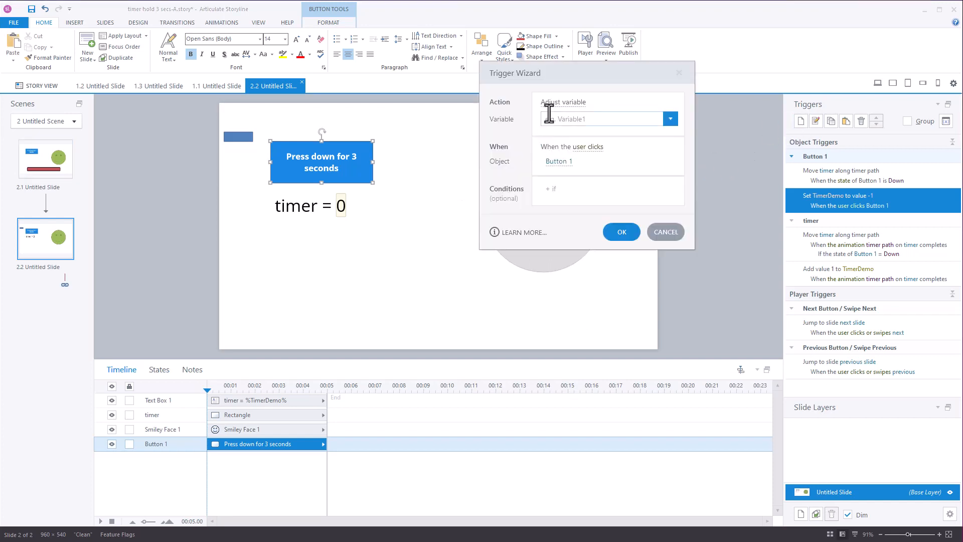
click(563, 114)
click(568, 146)
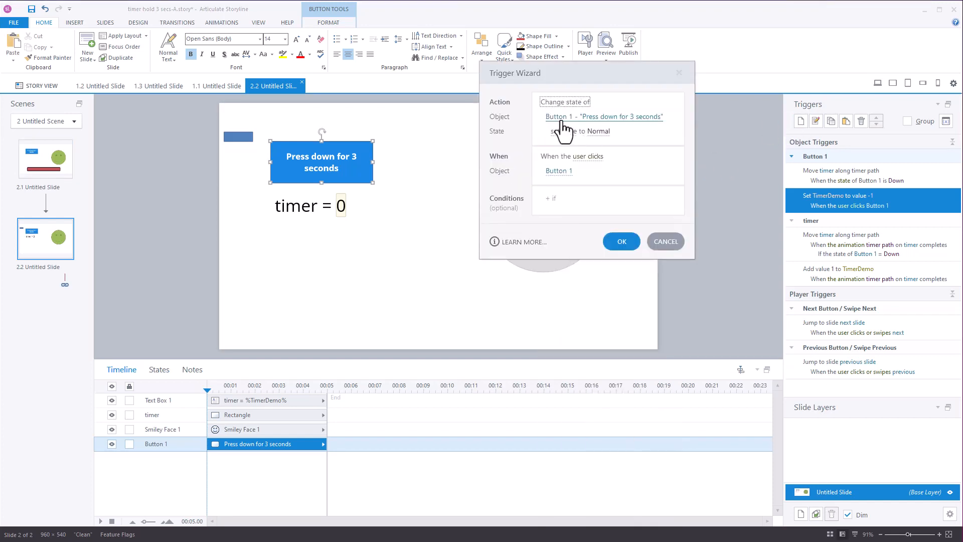
click(564, 118)
click(560, 193)
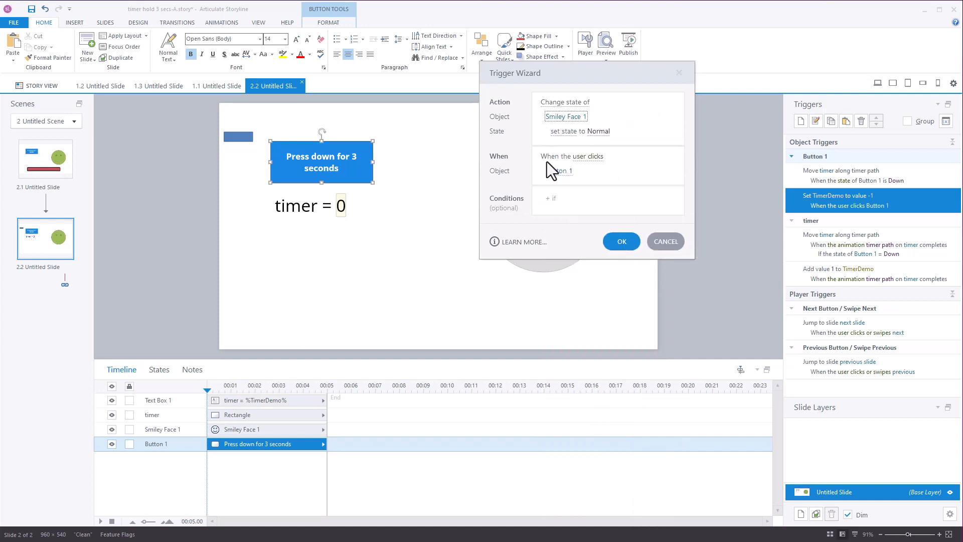
- Make the smiley state trigger run when the variable TimerDemo changes
click(592, 157)
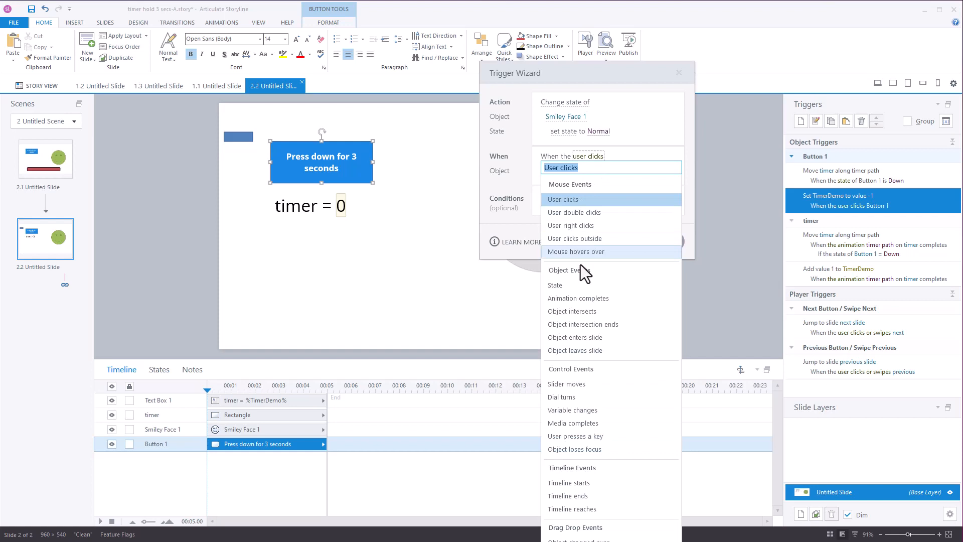
click(576, 409)
click(553, 171)
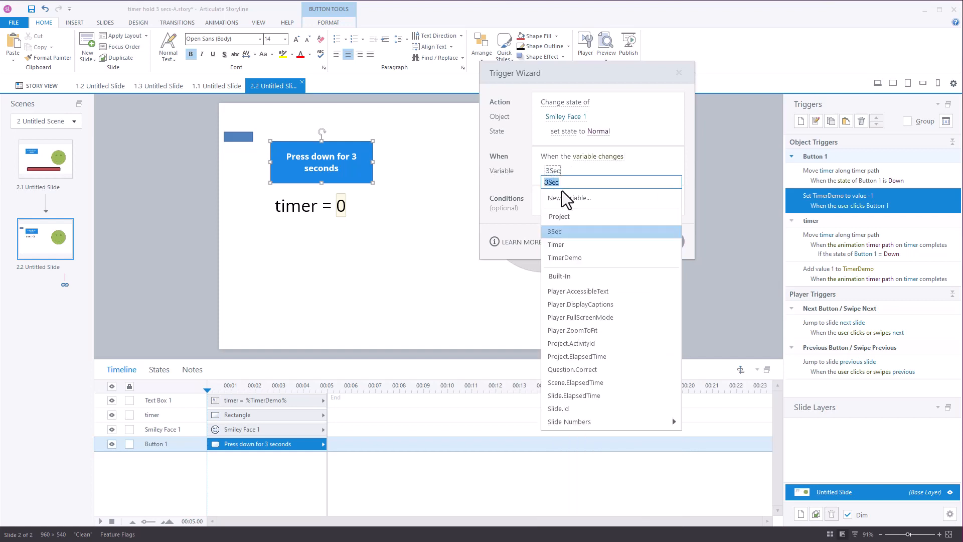
click(561, 257)
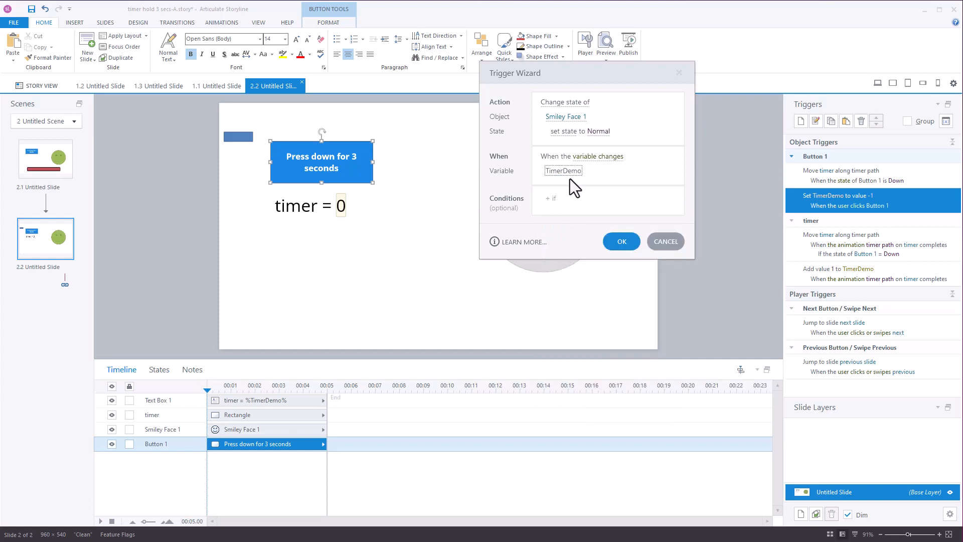
- Add the condition TimerDemo = value 3 to the smiley trigger and save it
click(580, 199)
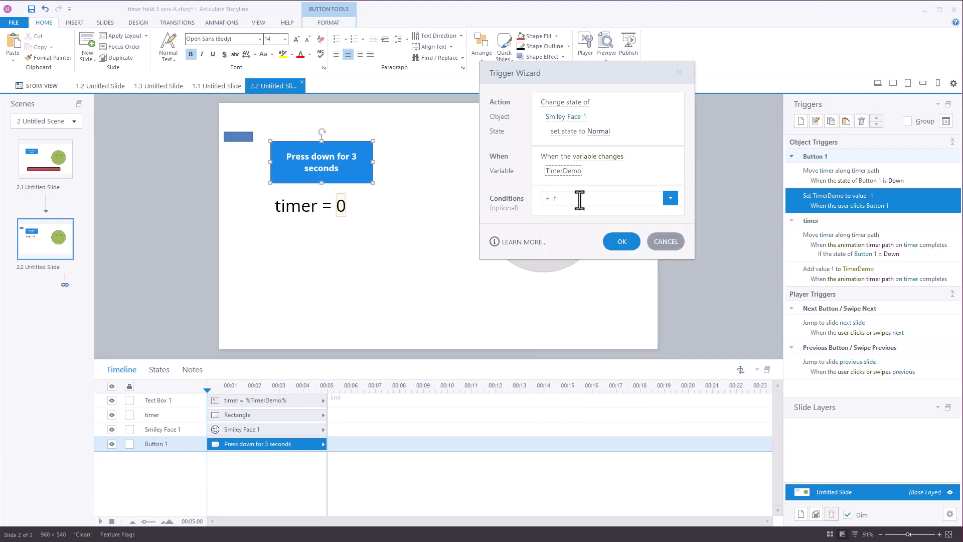
click(561, 295)
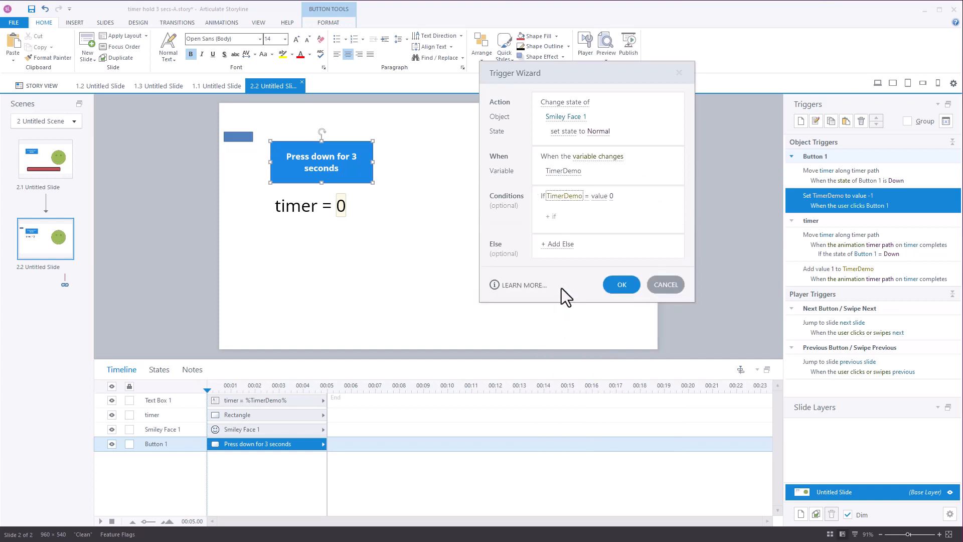
click(611, 196)
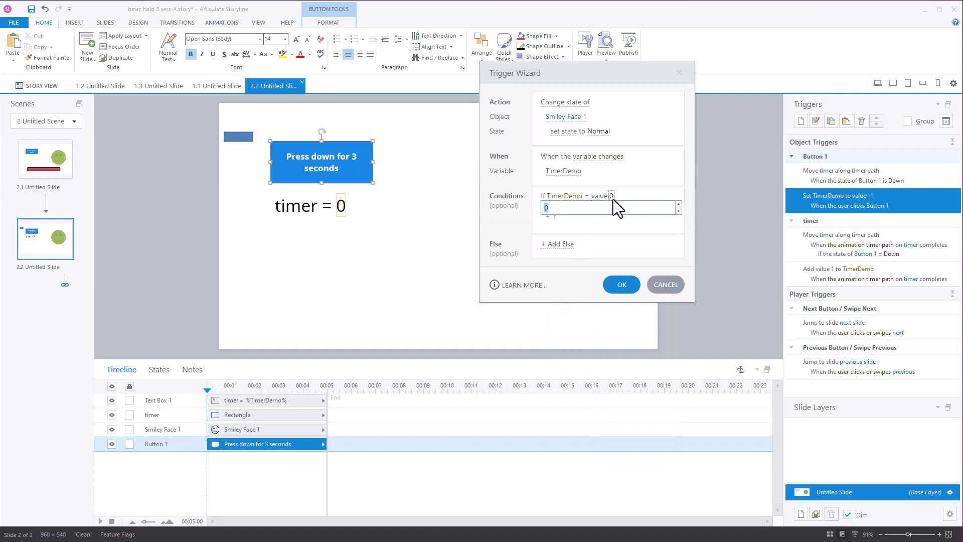
text(3)
click(616, 289)
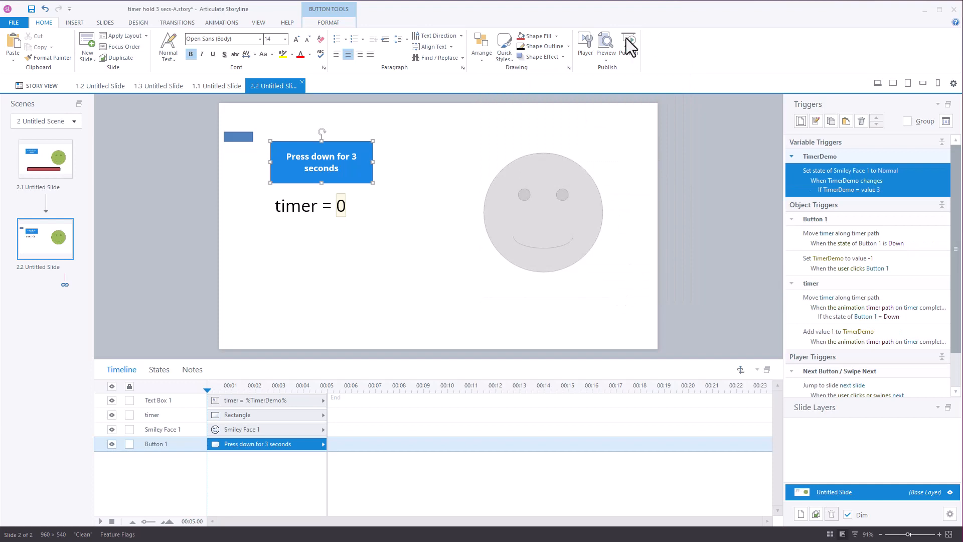
- Preview this slide and hold the button repeatedly to test whether the smiley face appears after three seconds
click(607, 62)
click(615, 69)
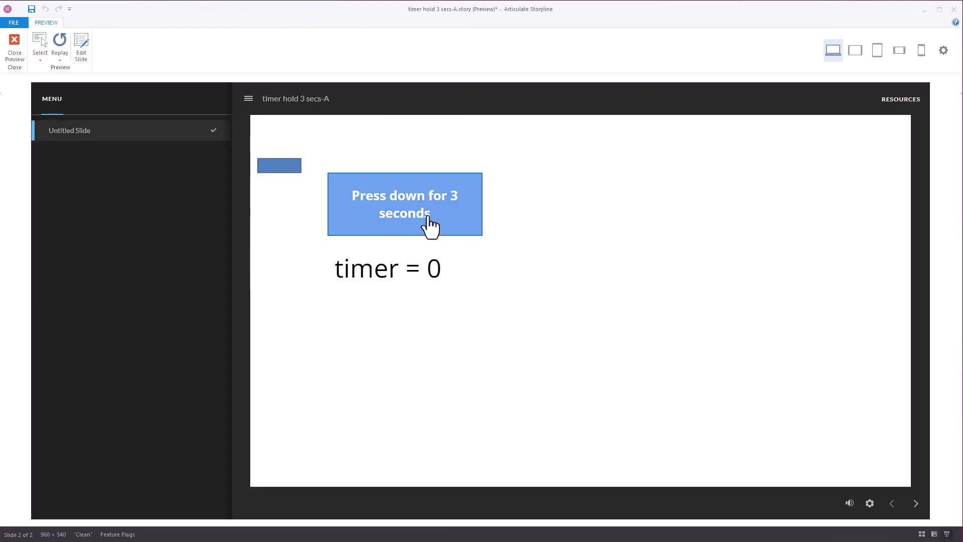
click(429, 221)
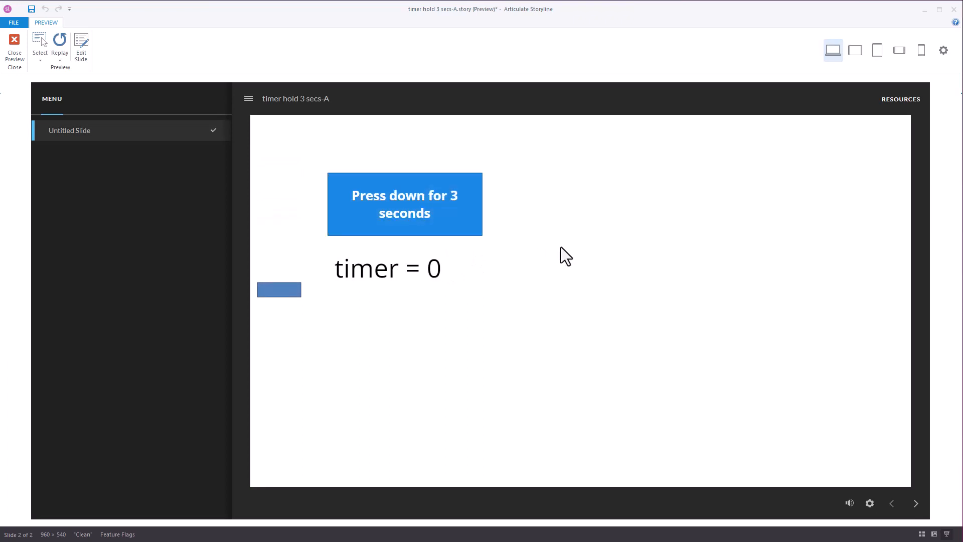
click(455, 217)
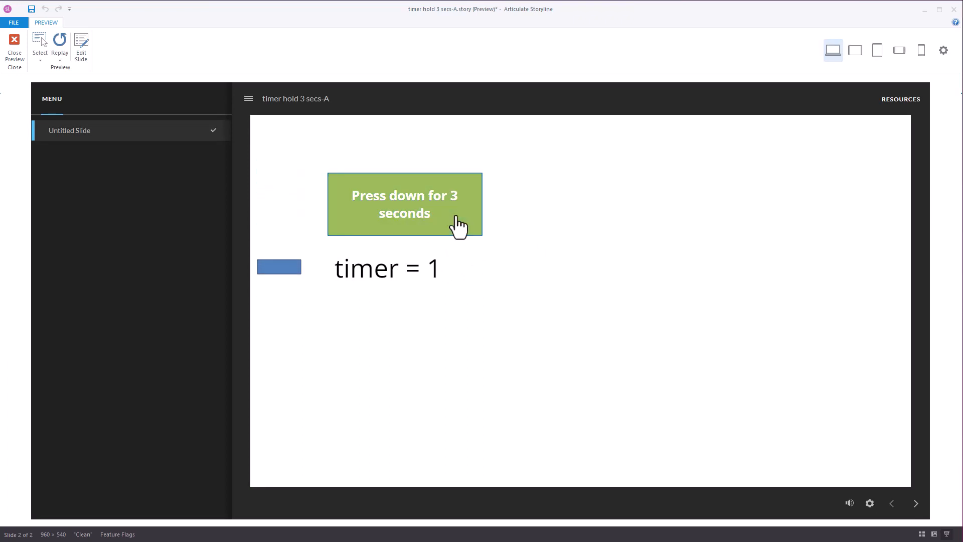
click(436, 218)
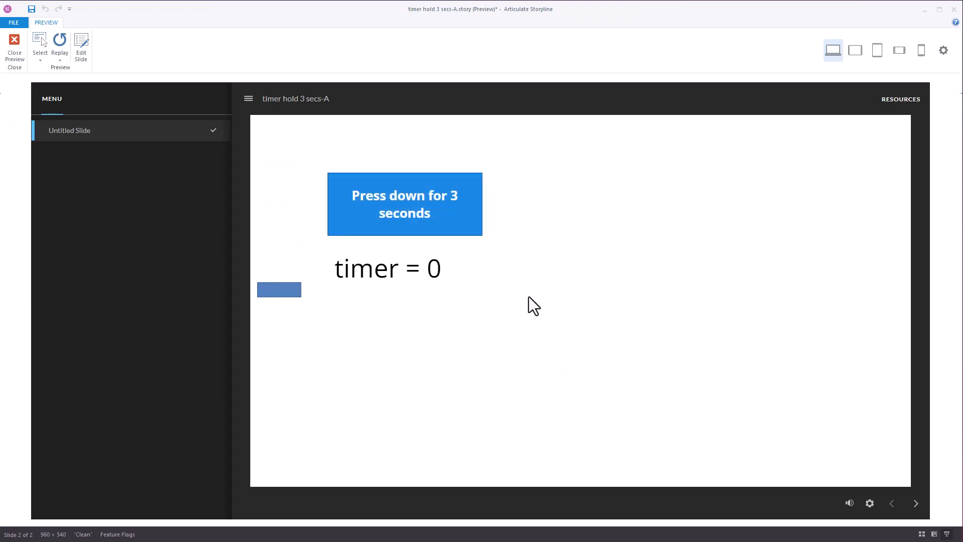
click(426, 203)
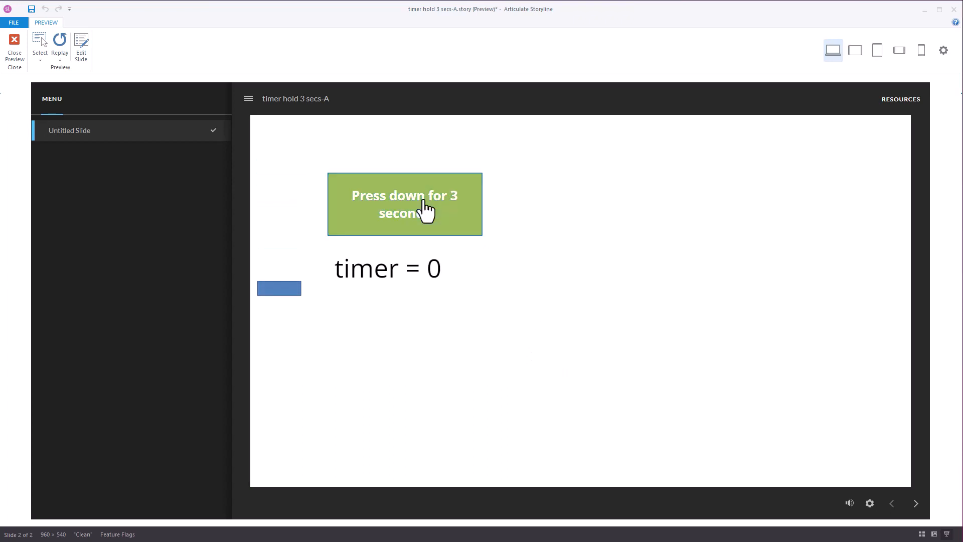